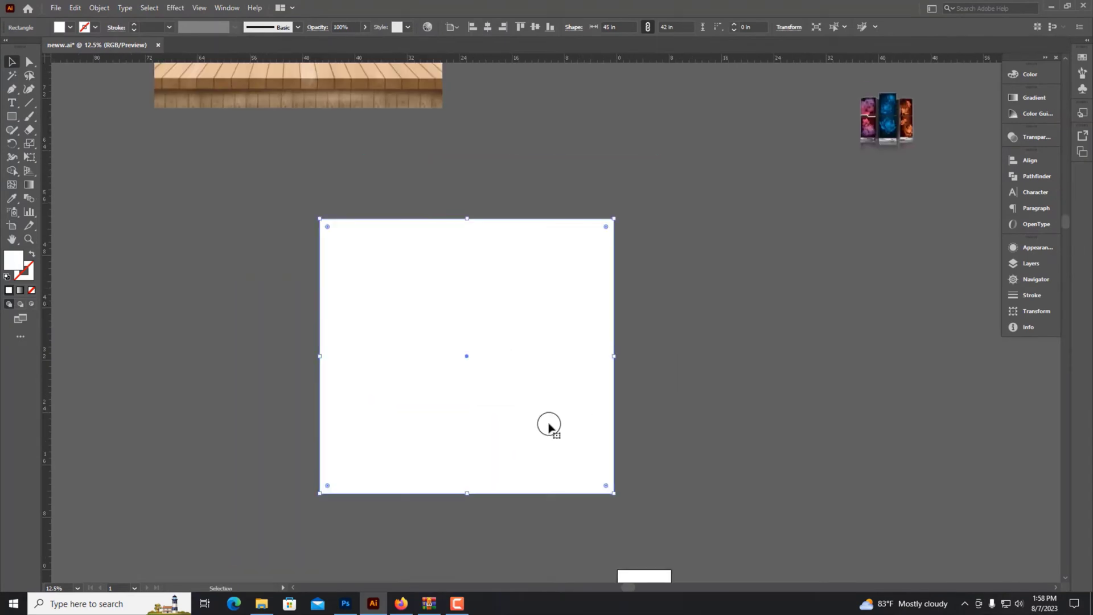
- Bring up the Gradient panel for the large 45 × 42 in white square
click(1028, 74)
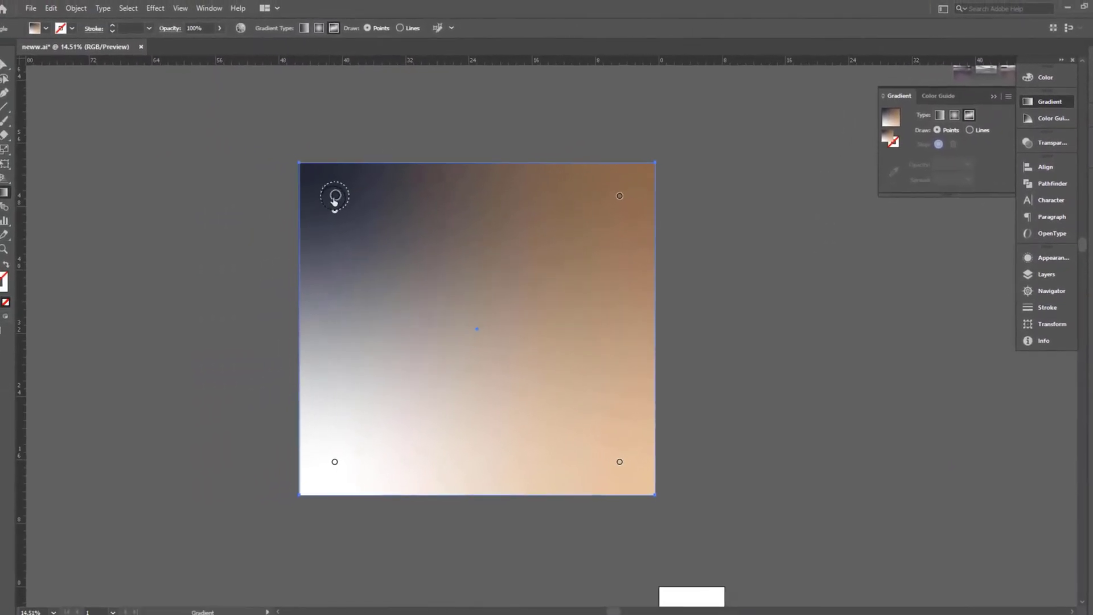
- Apply a freeform gradient: dark navy top-left, added top-middle point, deep bright blue top-right
click(1045, 78)
mouse_move(937, 111)
mouse_down()
mouse_move(914, 112)
mouse_move(904, 129)
mouse_move(922, 124)
mouse_move(897, 104)
mouse_up()
mouse_move(917, 146)
mouse_down()
mouse_move(944, 145)
mouse_move(927, 125)
mouse_move(977, 118)
mouse_up()
click(411, 211)
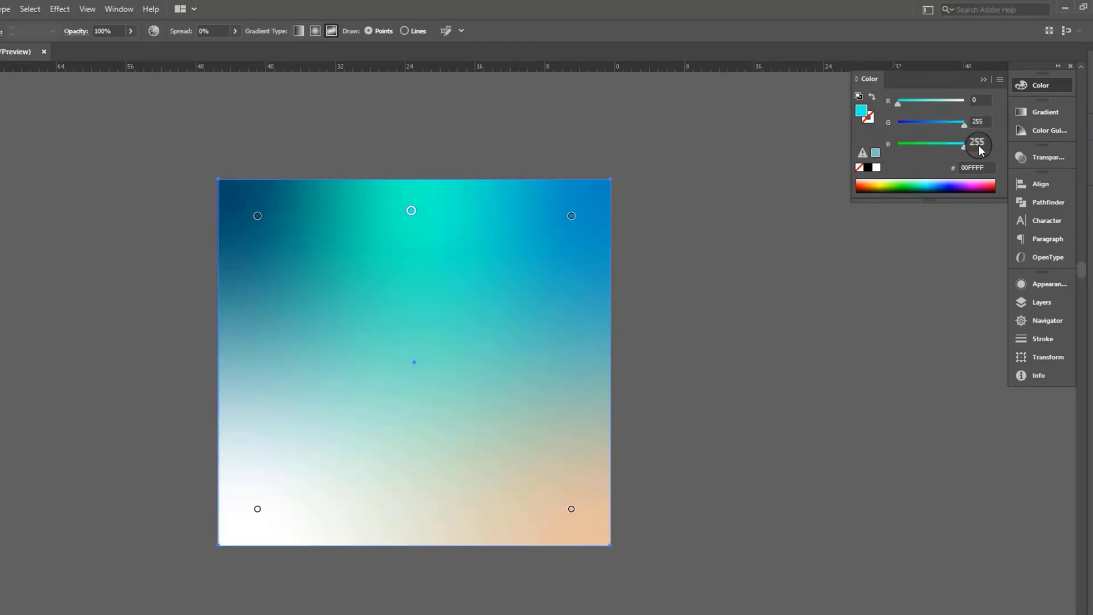
click(928, 126)
click(44, 227)
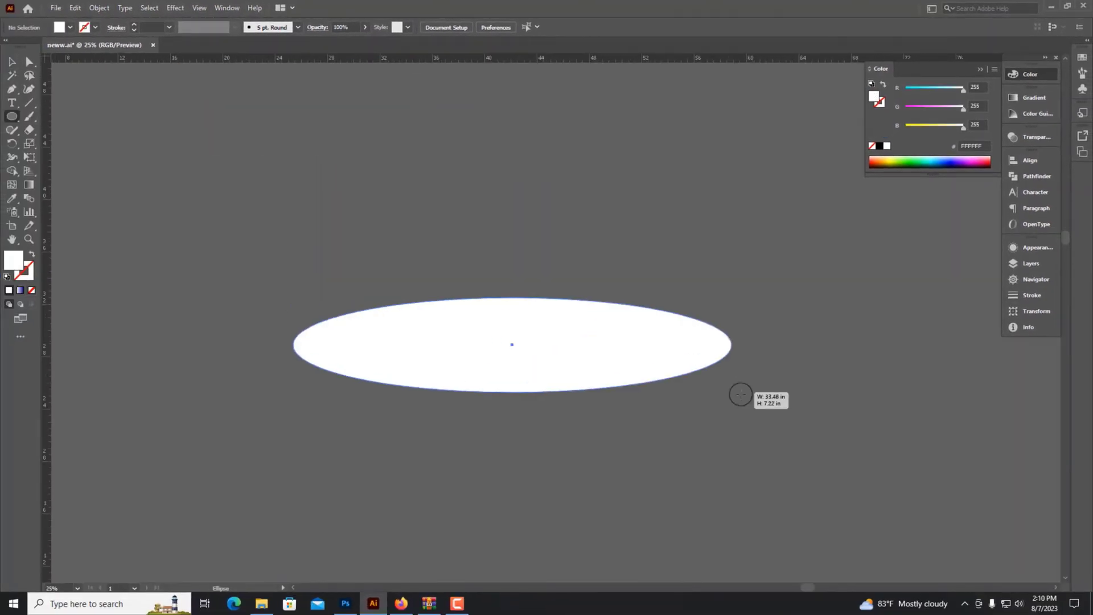
- Draw a wide white ellipse and duplicate it slightly below the original
drag(739, 391, 787, 393)
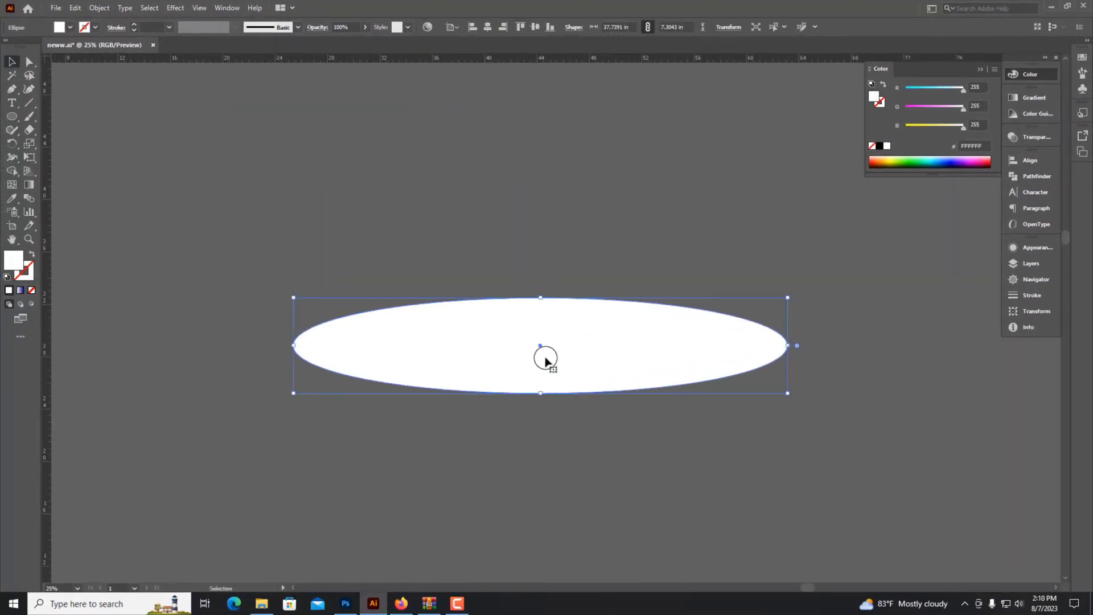
drag(544, 360, 542, 398)
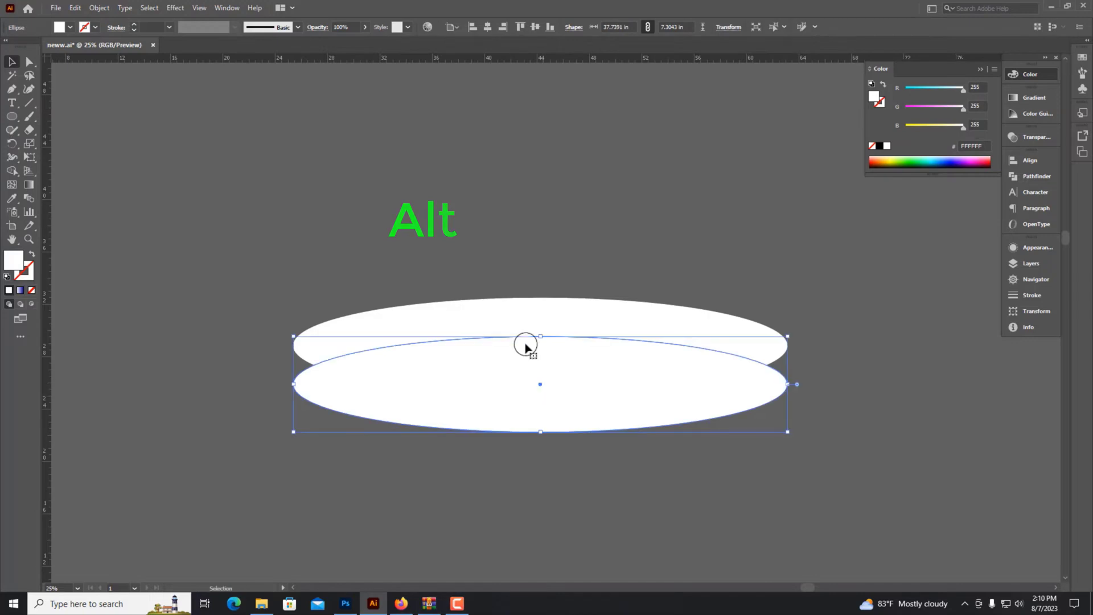
click(558, 490)
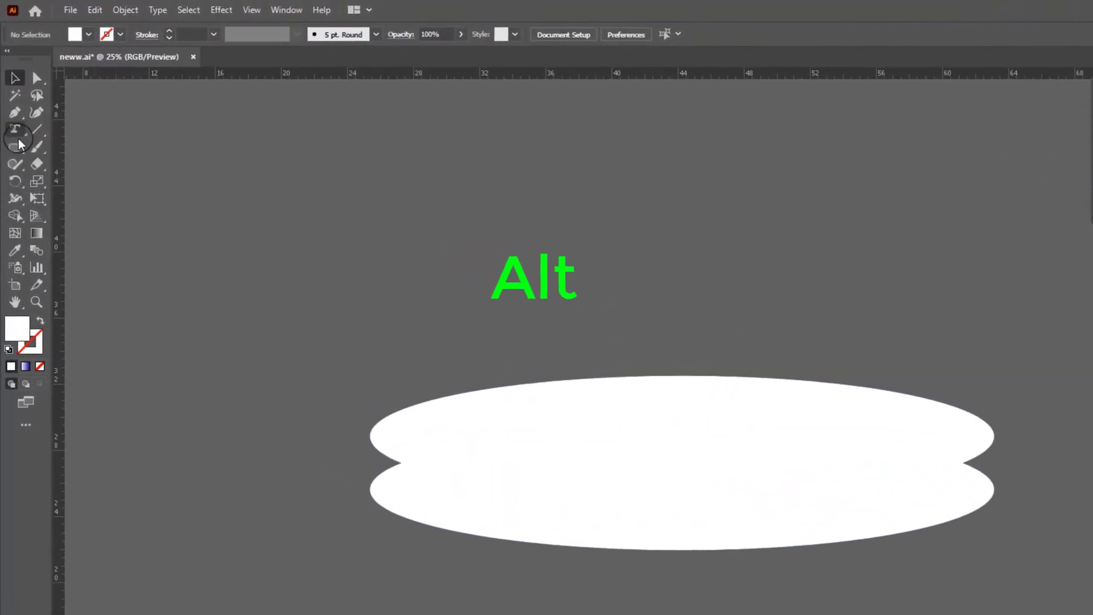
- Add vertical lines aligned with the ellipses' left and right edges
key(p)
click(268, 202)
click(736, 249)
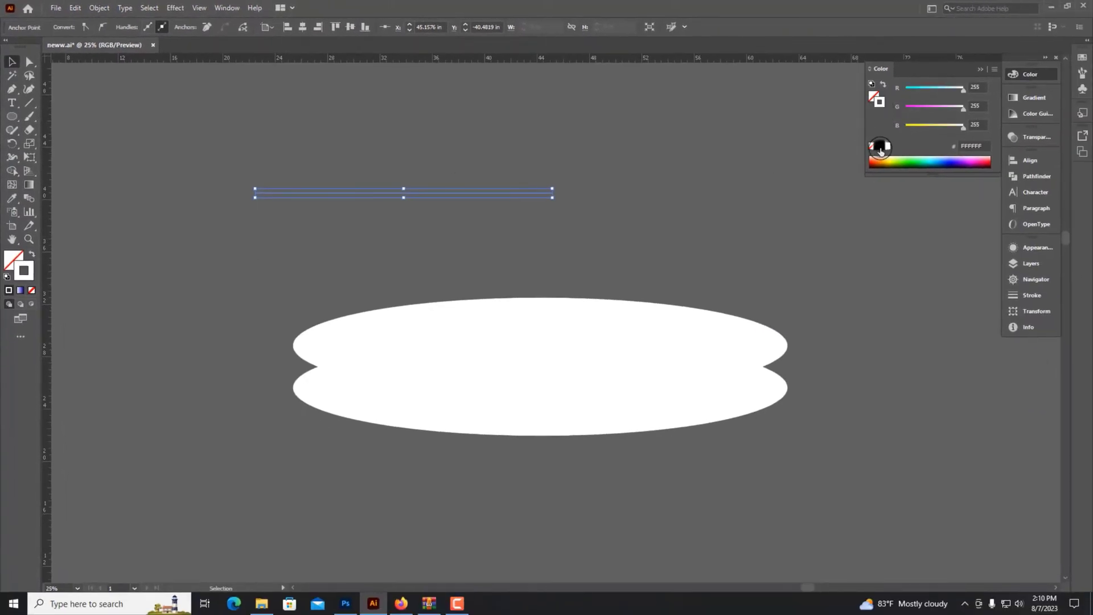
key(ctrl+z)
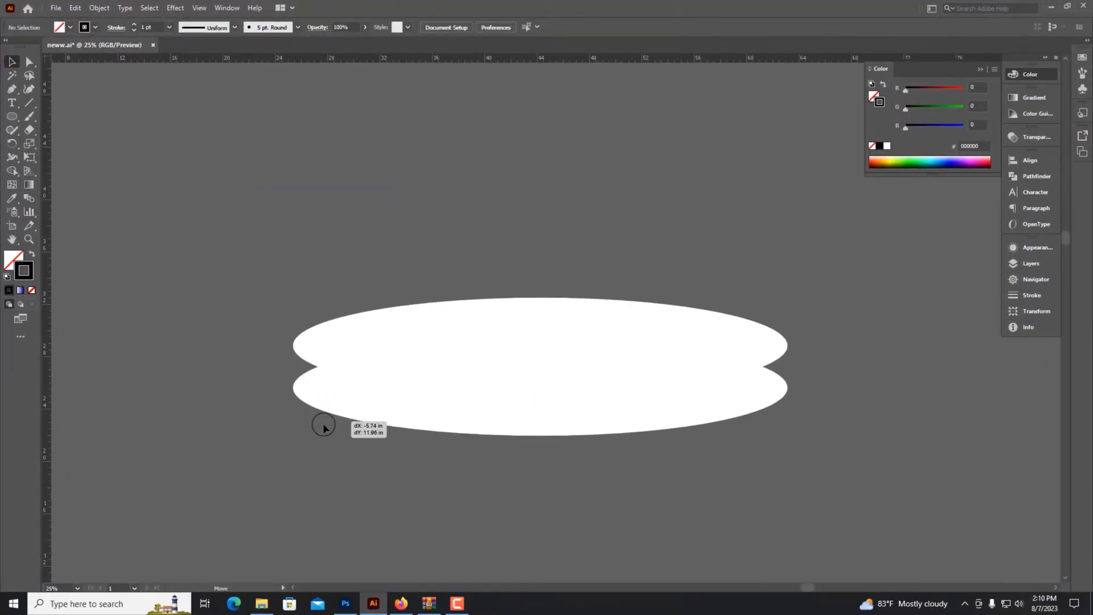
drag(323, 427, 295, 427)
scroll(246, 294, up, 5)
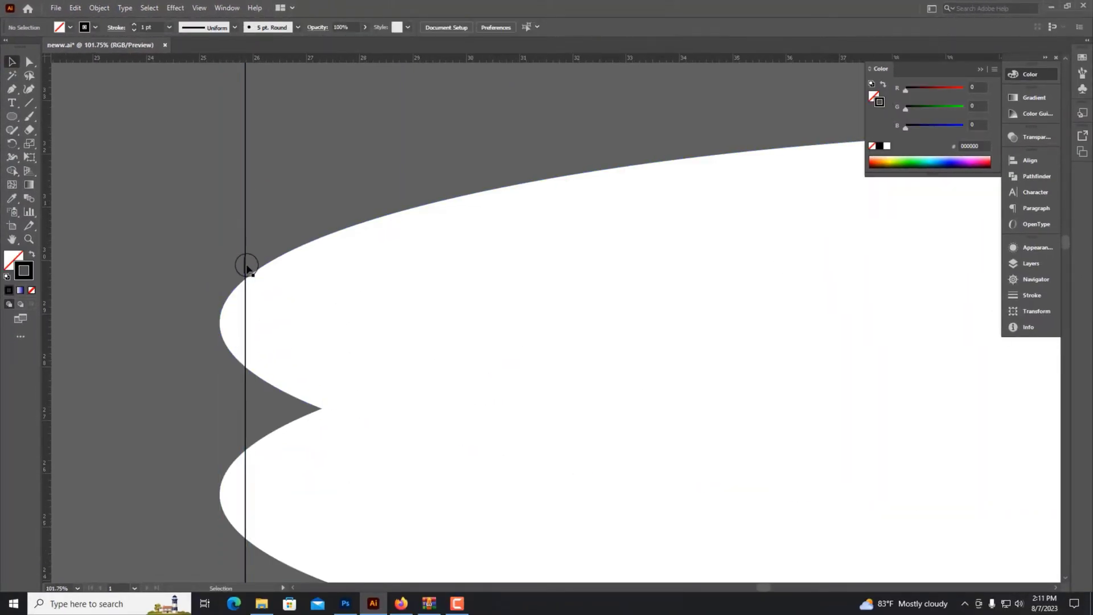
drag(244, 263, 222, 263)
click(172, 309)
key(ctrl+1)
scroll(172, 309, down, 5)
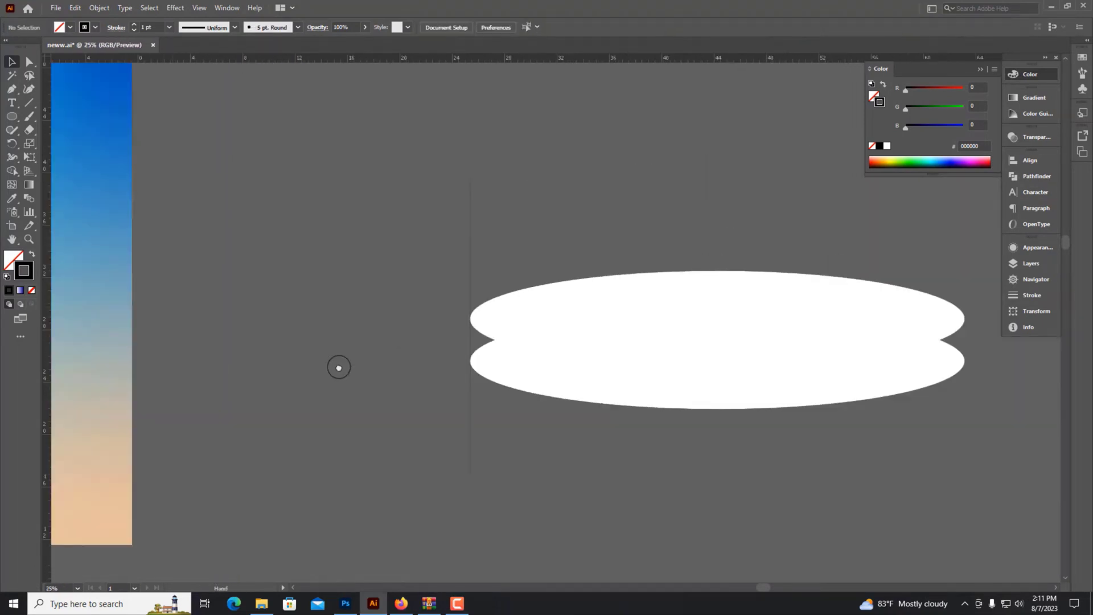
drag(149, 286, 681, 307)
- Merge the lower ellipse region and edge slivers into one side band with Shape Builder
key(ctrl+a)
key(shift+m)
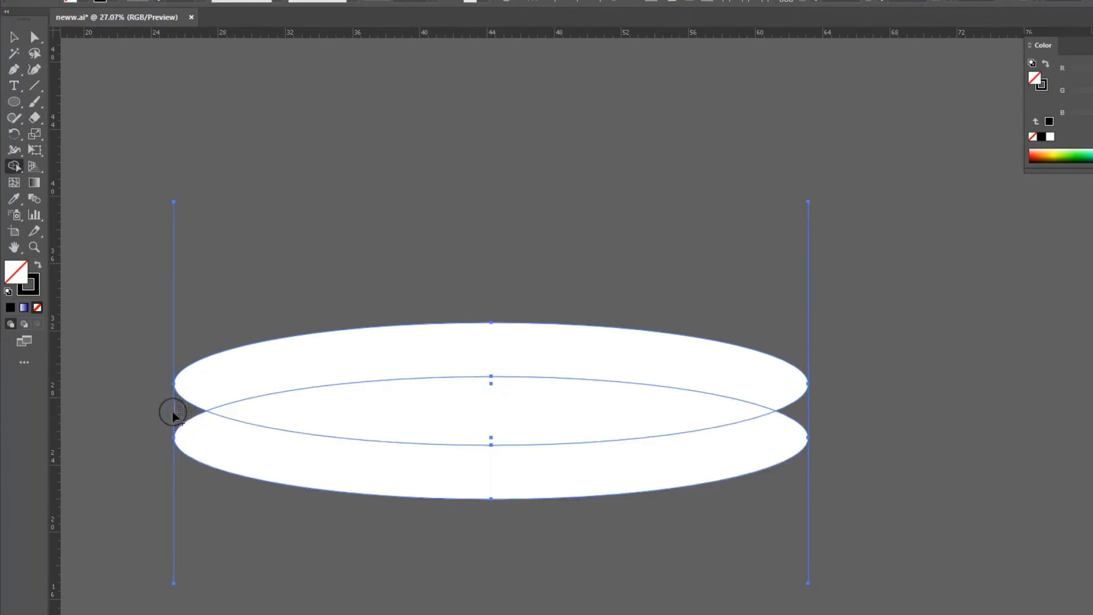
drag(173, 414, 244, 453)
drag(782, 437, 825, 420)
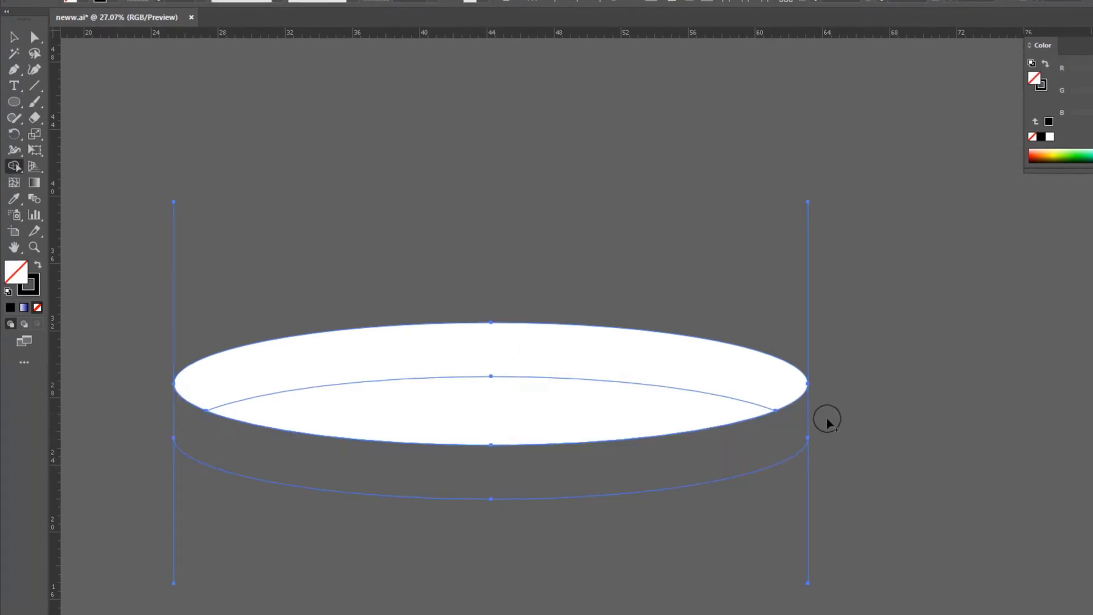
- Delete the leftover left and right slivers
key(v)
click(142, 330)
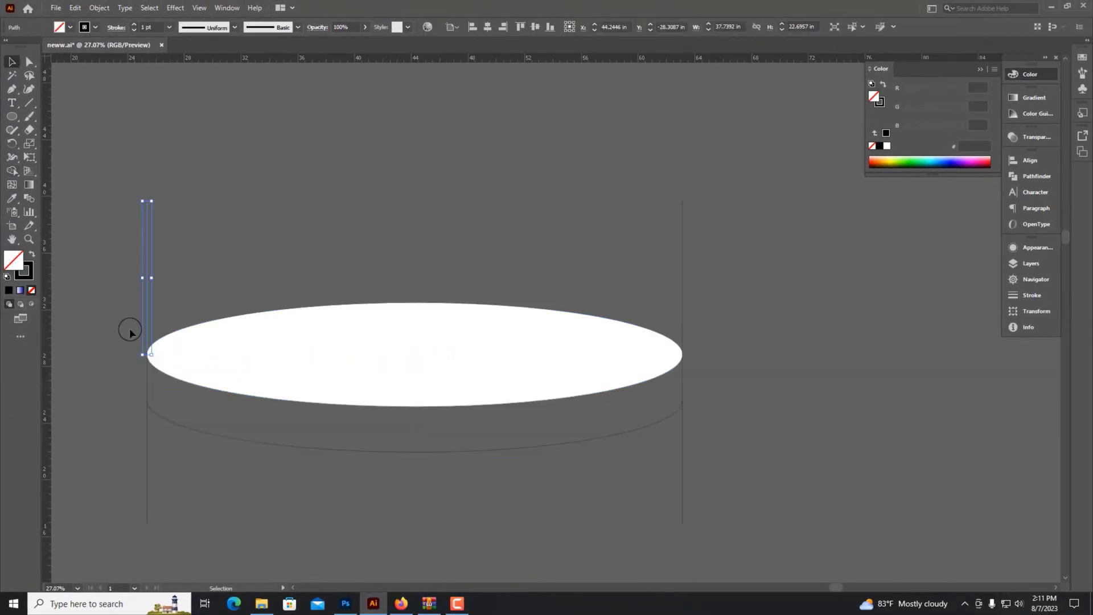
key(Delete)
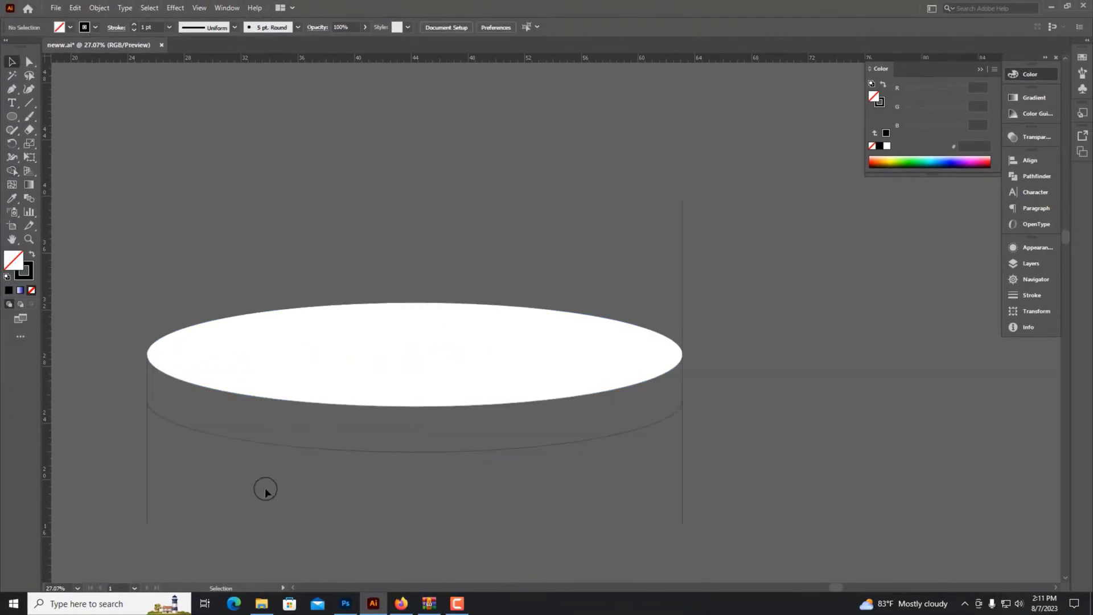
click(683, 483)
key(Delete)
alt+scroll(701, 391, up, 1)
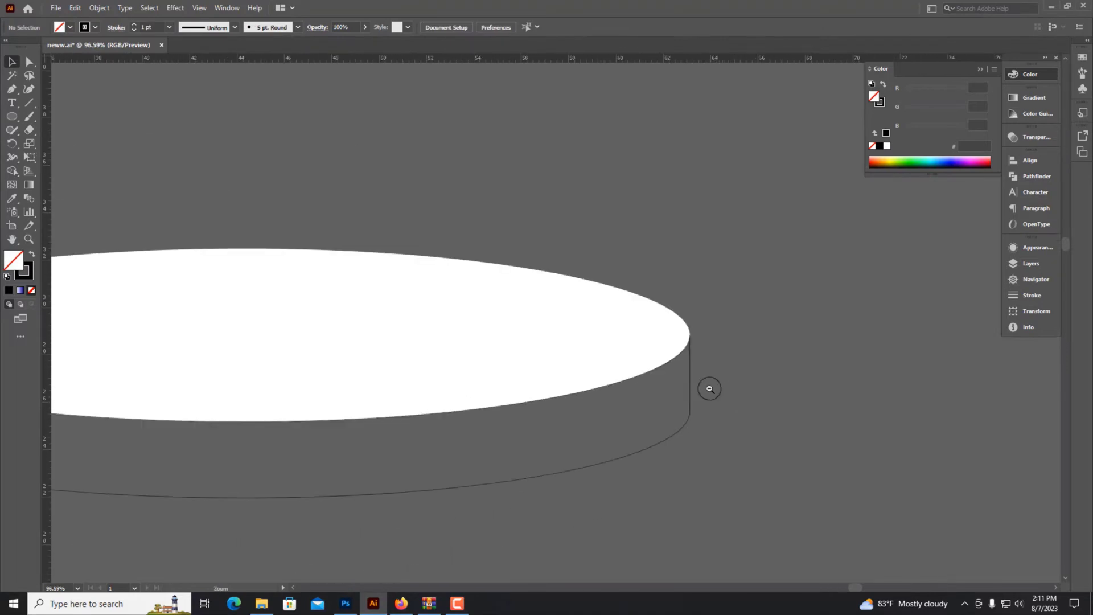
alt+scroll(710, 385, down, 2)
scroll(642, 490, right, 2)
alt+scroll(580, 498, down, 1)
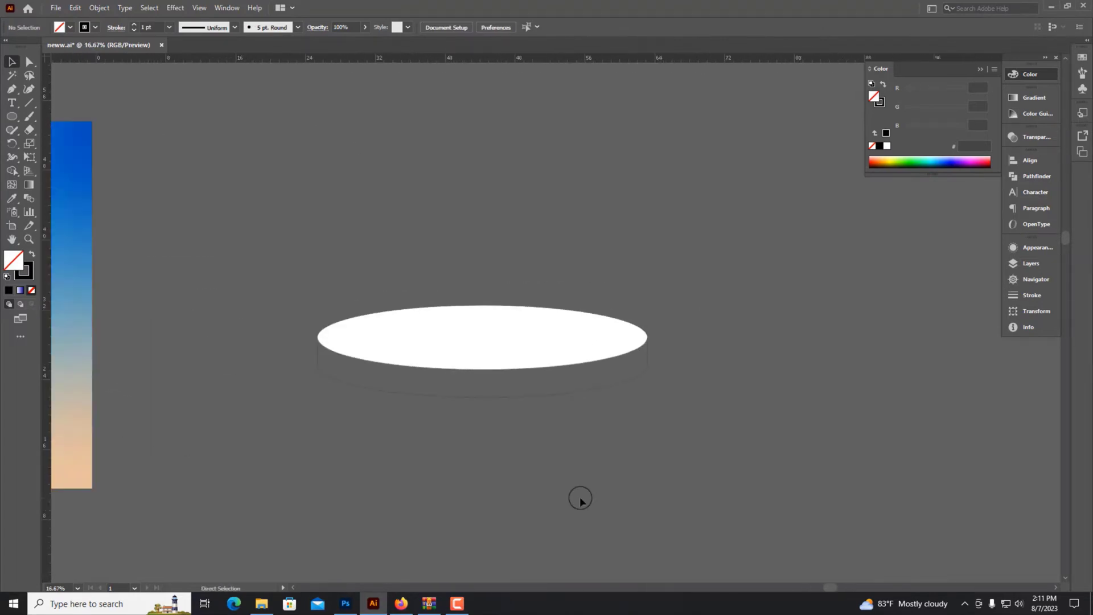
- Apply a white-to-blue gradient to the podium's side band and remove its outline
click(555, 391)
key(ctrl+F9)
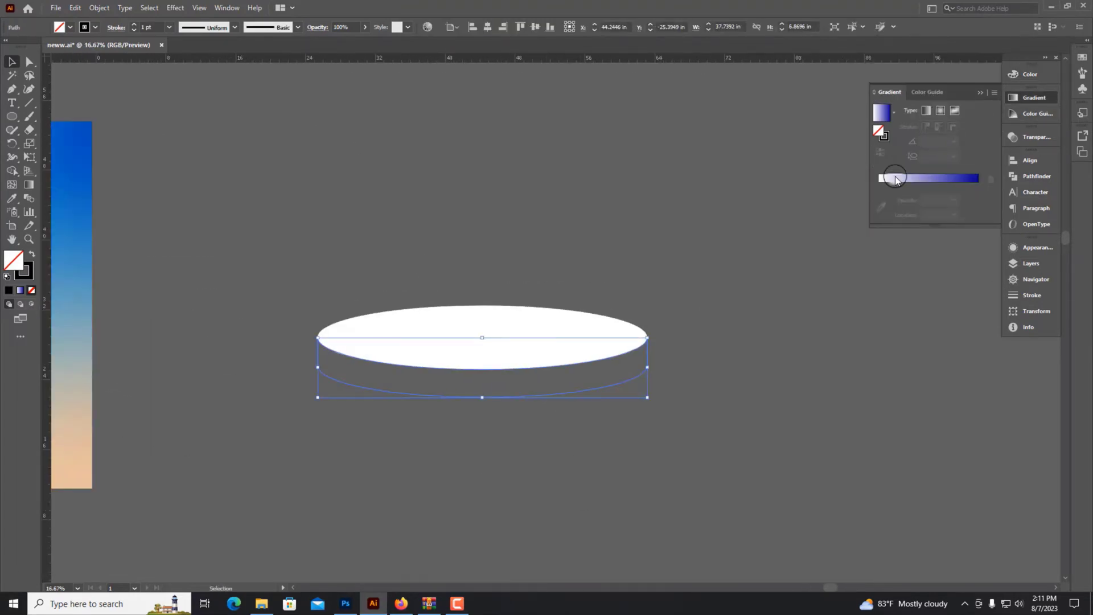
click(896, 179)
alt+scroll(383, 302, up, 1)
alt+scroll(518, 364, up, 1)
click(23, 272)
key(/)
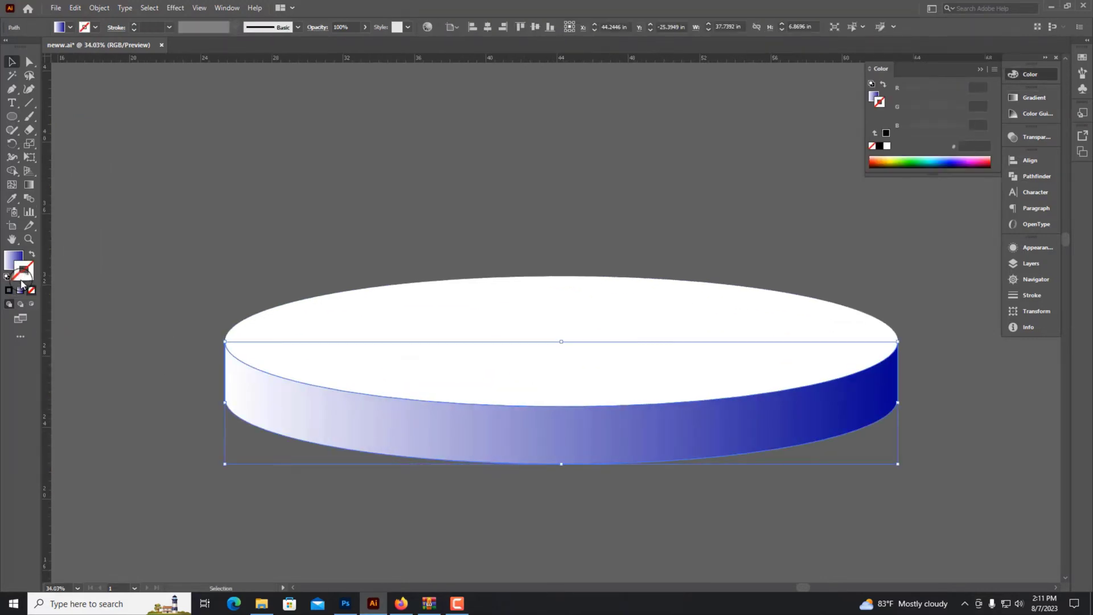
- Turn the gradient's white stop dark blue using RGB sliders
click(1025, 98)
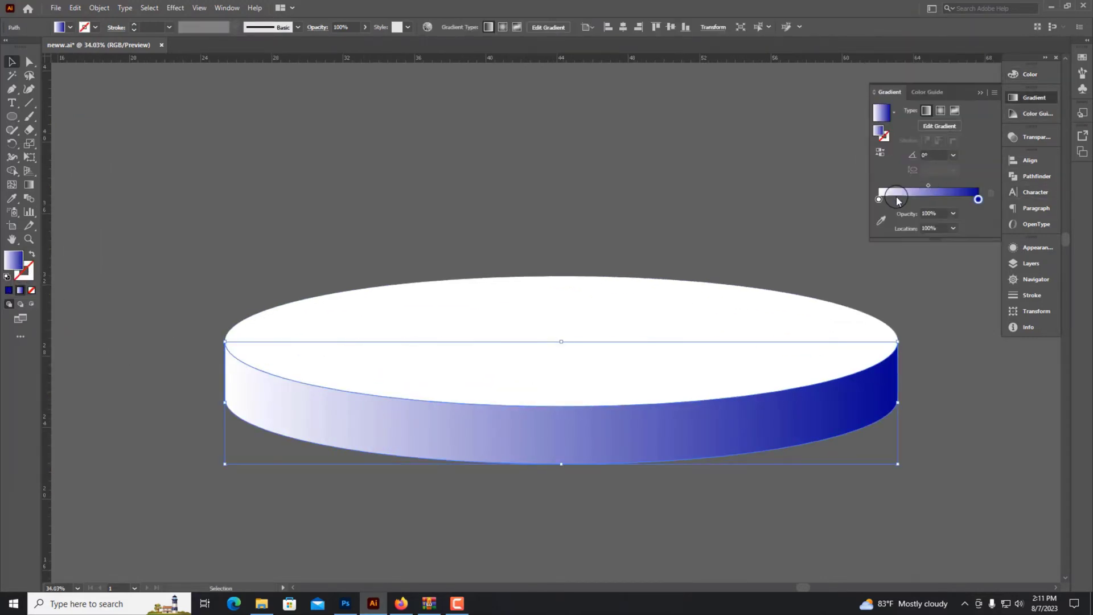
click(1030, 74)
click(995, 69)
click(907, 102)
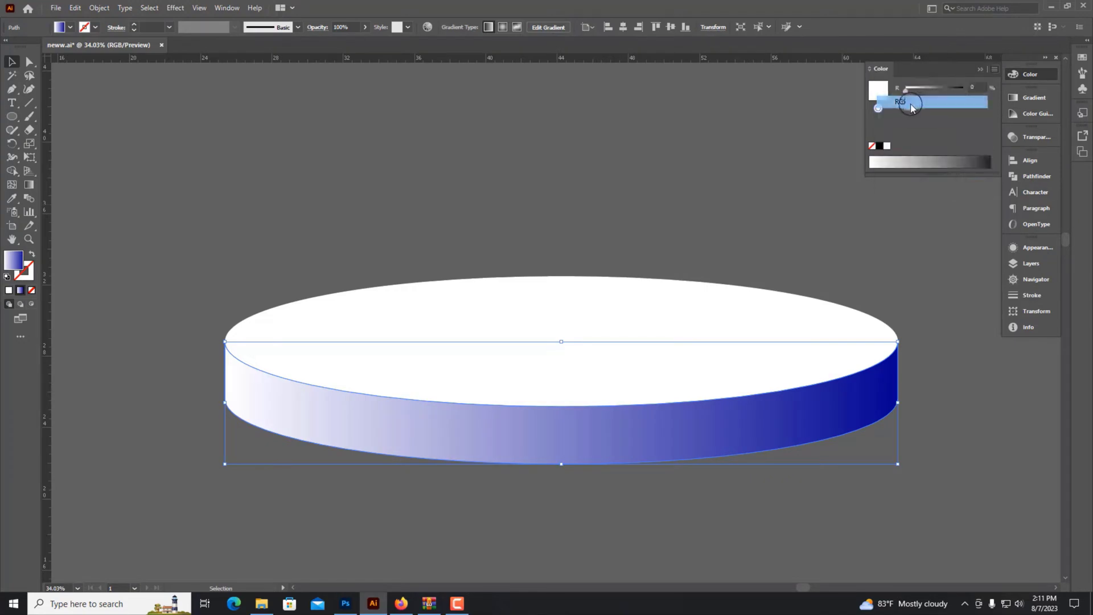
click(940, 94)
drag(940, 94, 905, 91)
drag(952, 130, 948, 131)
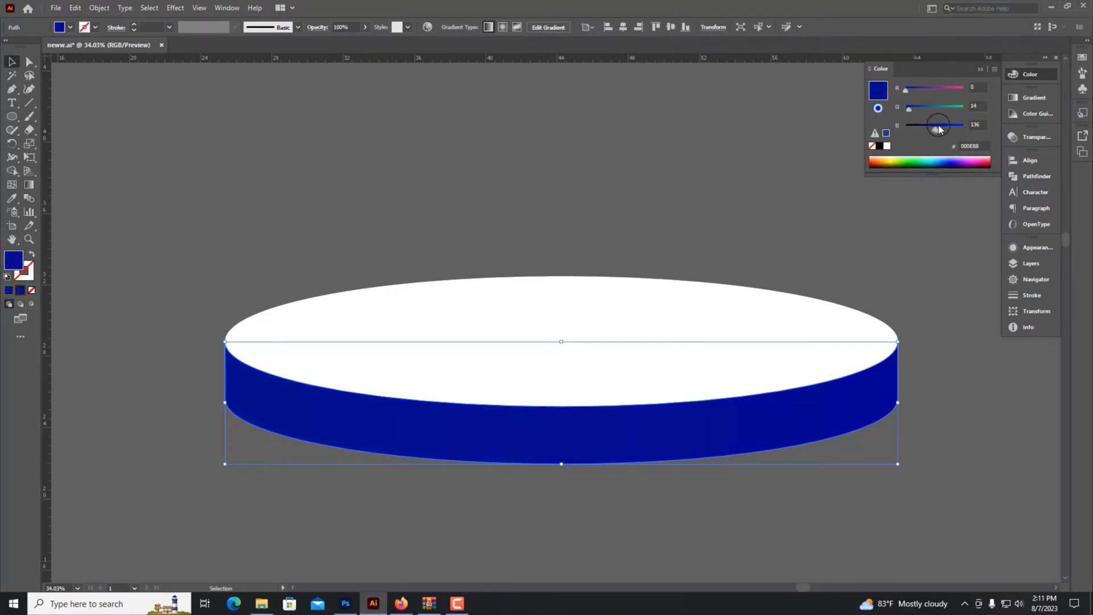
- Make the middle gradient stop bright blue, then select the band with the white top
click(1019, 98)
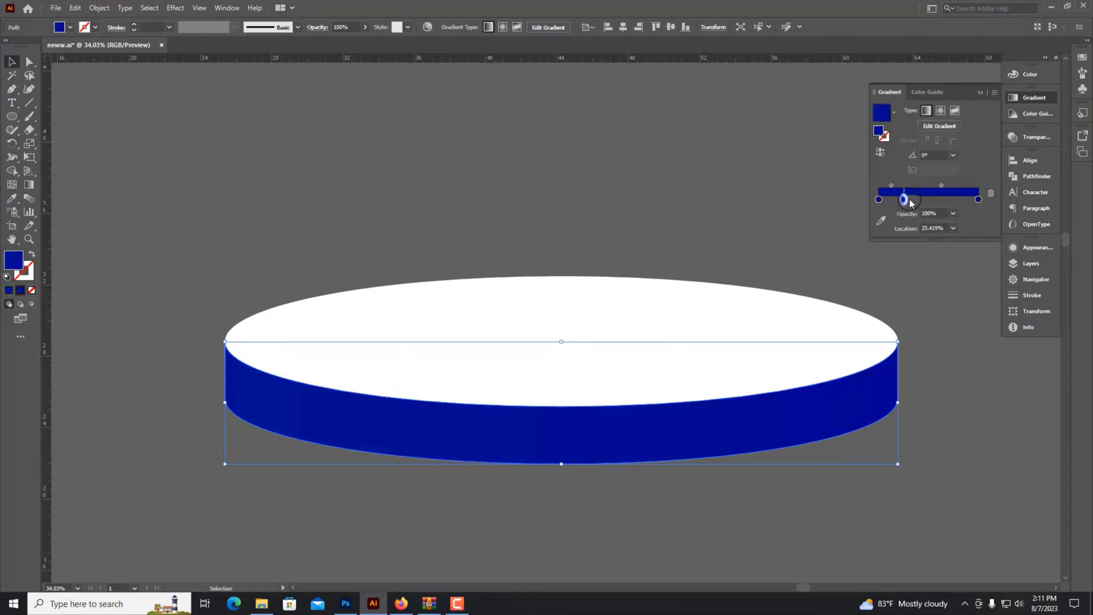
double_click(929, 199)
drag(949, 125, 959, 128)
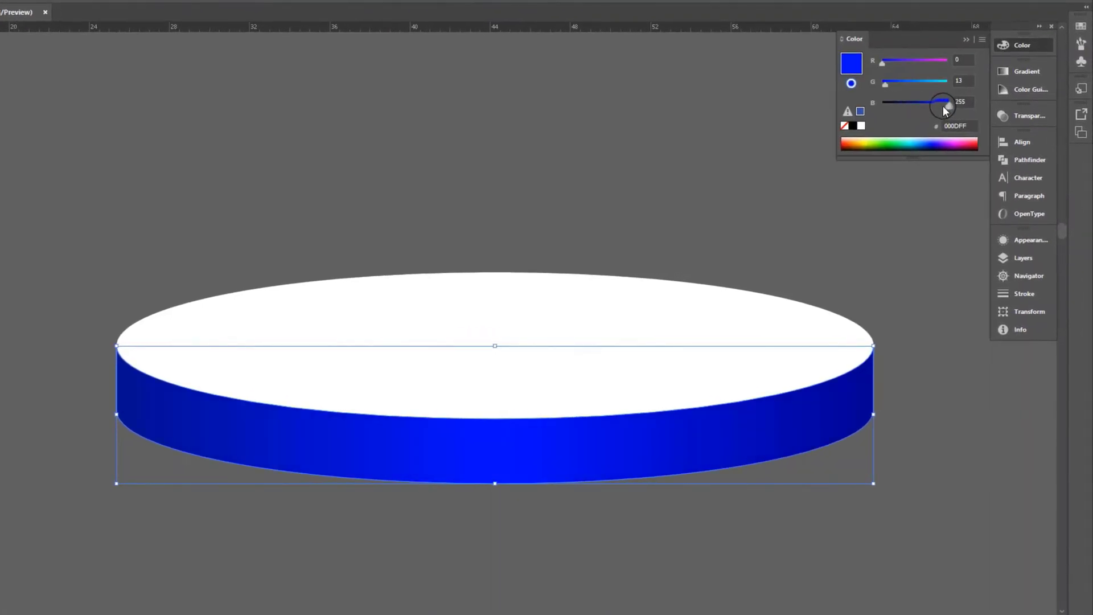
drag(905, 82, 910, 83)
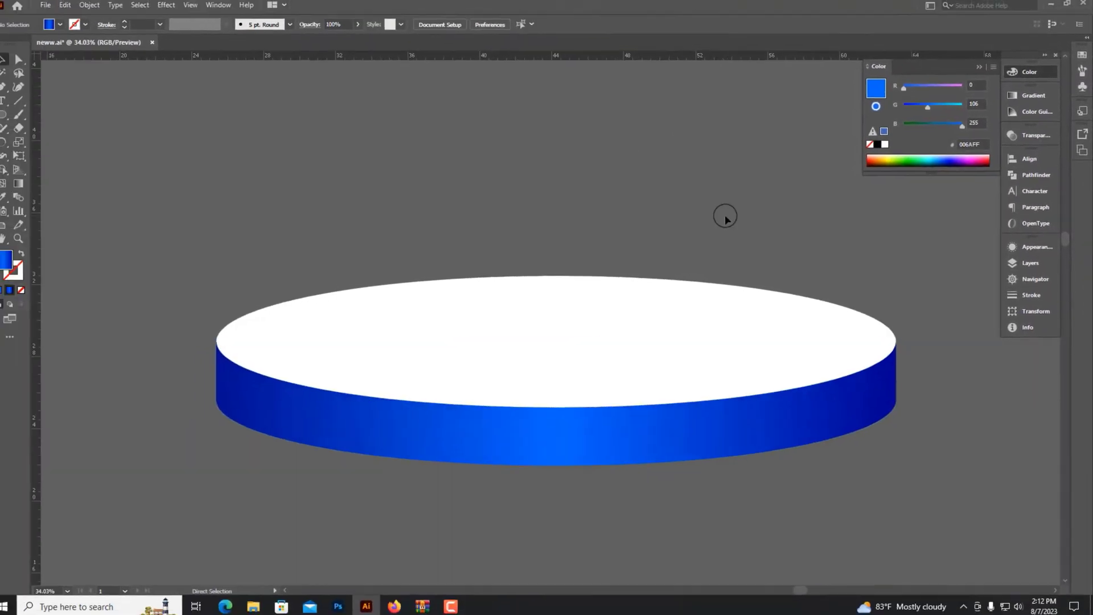
scroll(462, 340, up, 3)
click(524, 399)
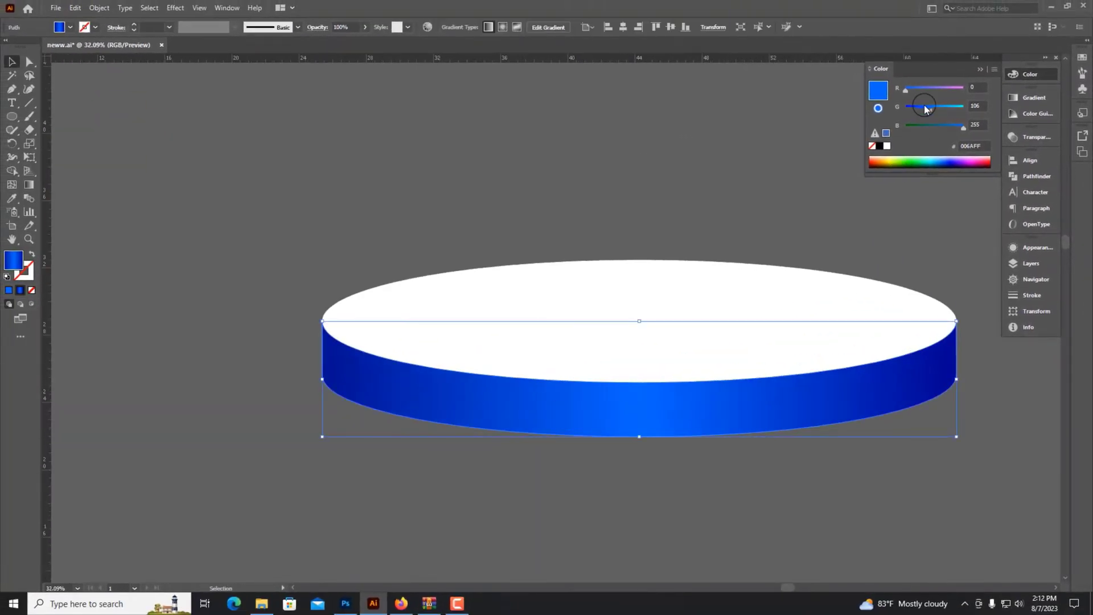
drag(232, 249, 985, 428)
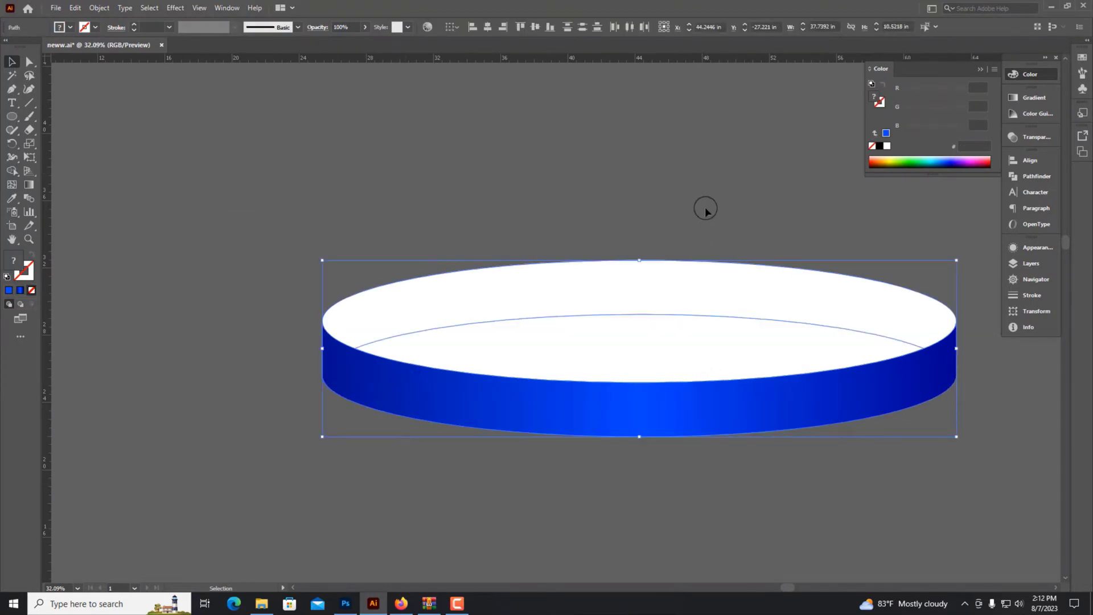
- Duplicate the blue band below the original and remove the copy's fill
click(617, 385)
drag(617, 385, 616, 493)
click(32, 290)
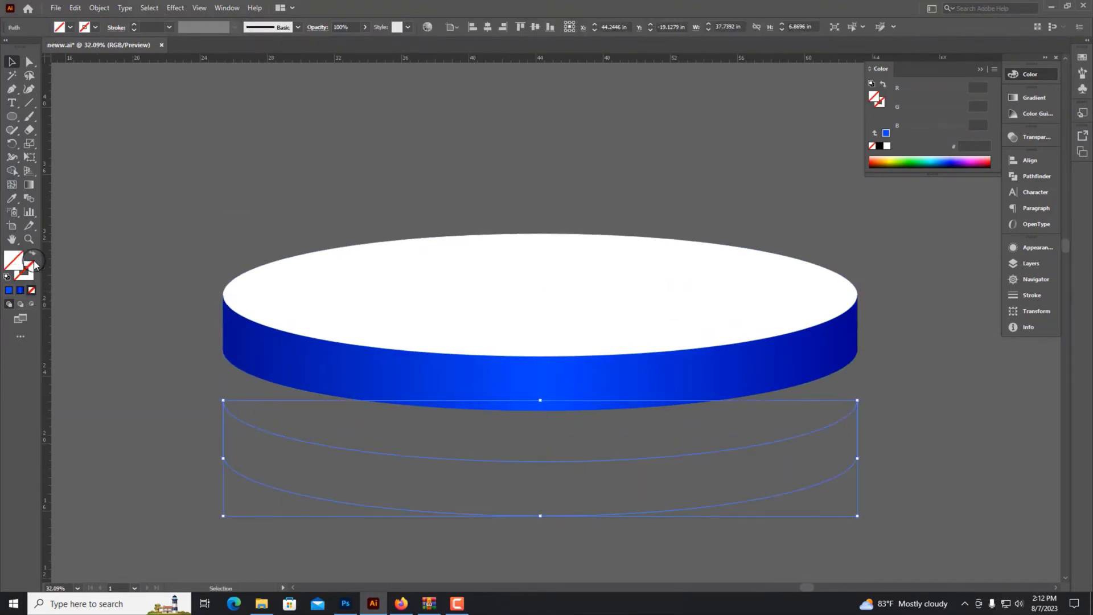
click(200, 180)
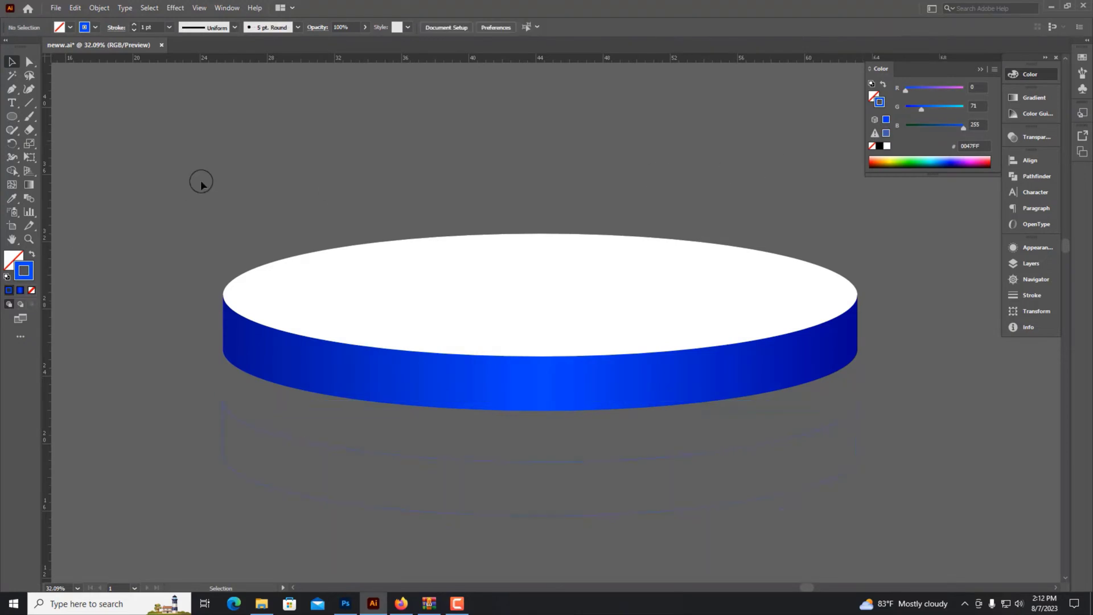
click(493, 450)
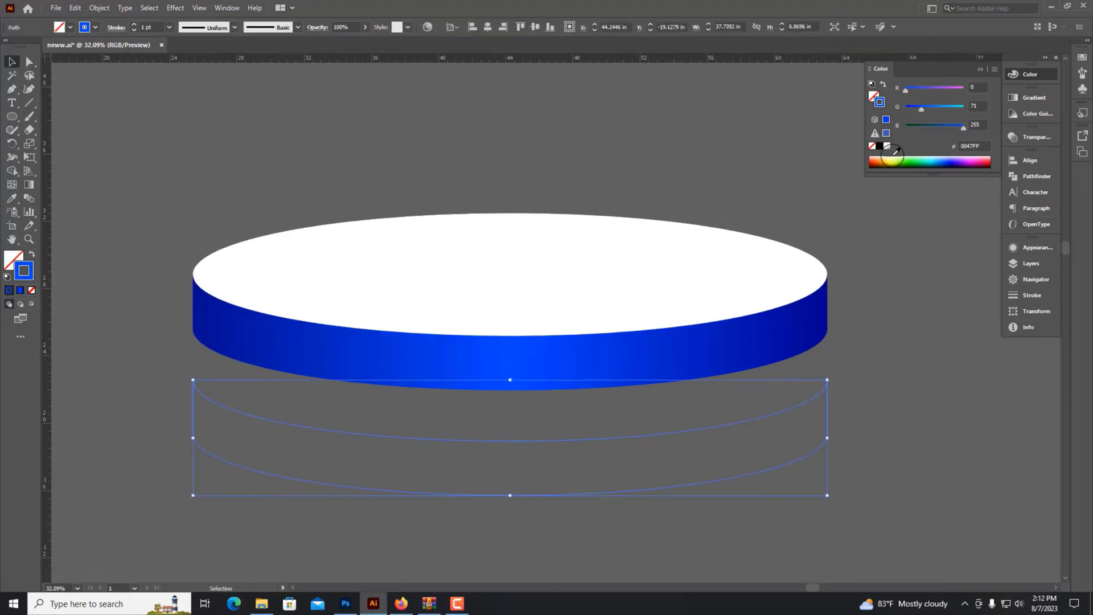
click(1036, 97)
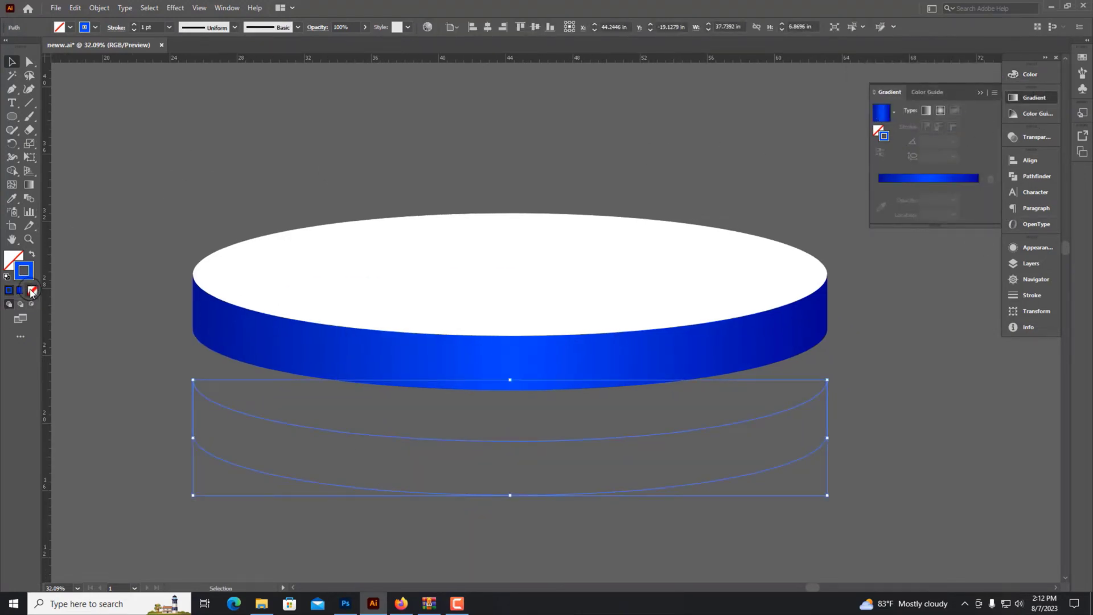
key(F6)
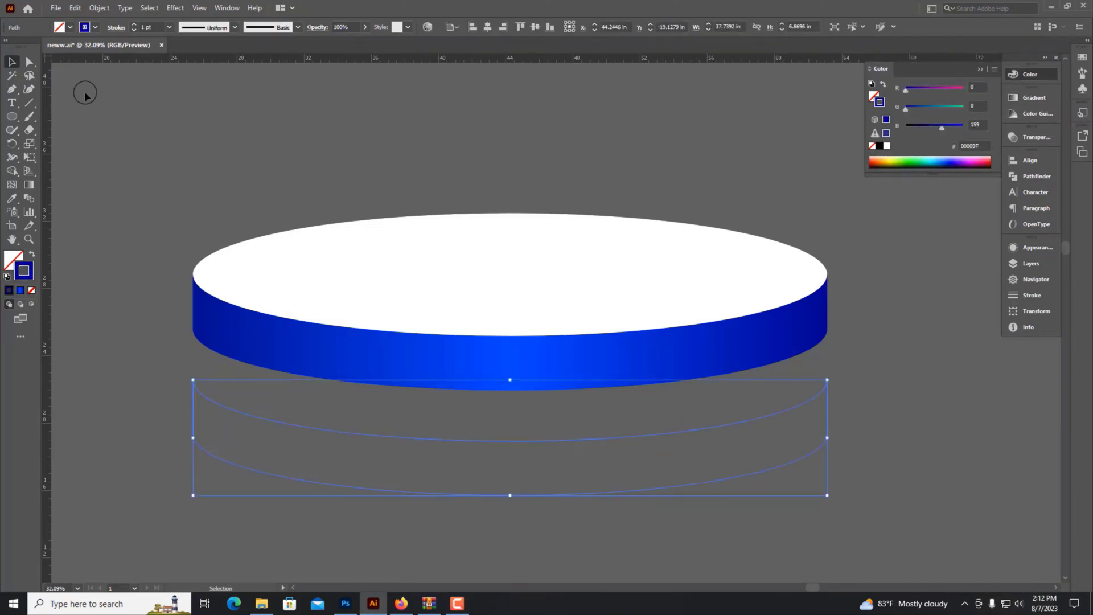
- Delete the lower outline's vertical sides and make the lower arc white at 0% opacity
click(193, 418)
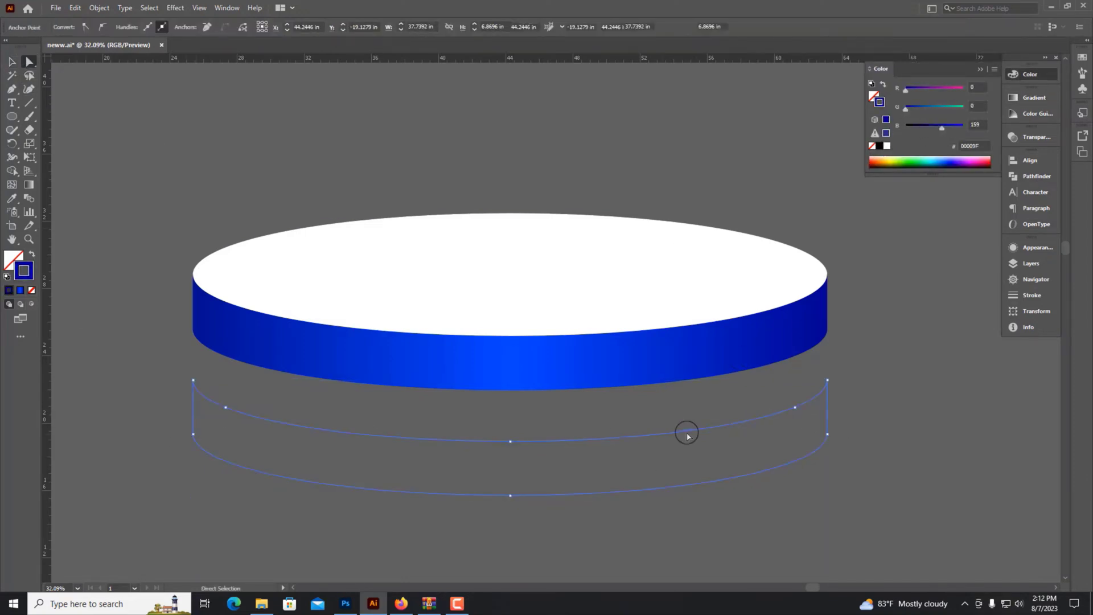
shift+click(826, 424)
key(Delete)
key(v)
drag(302, 458, 95, 463)
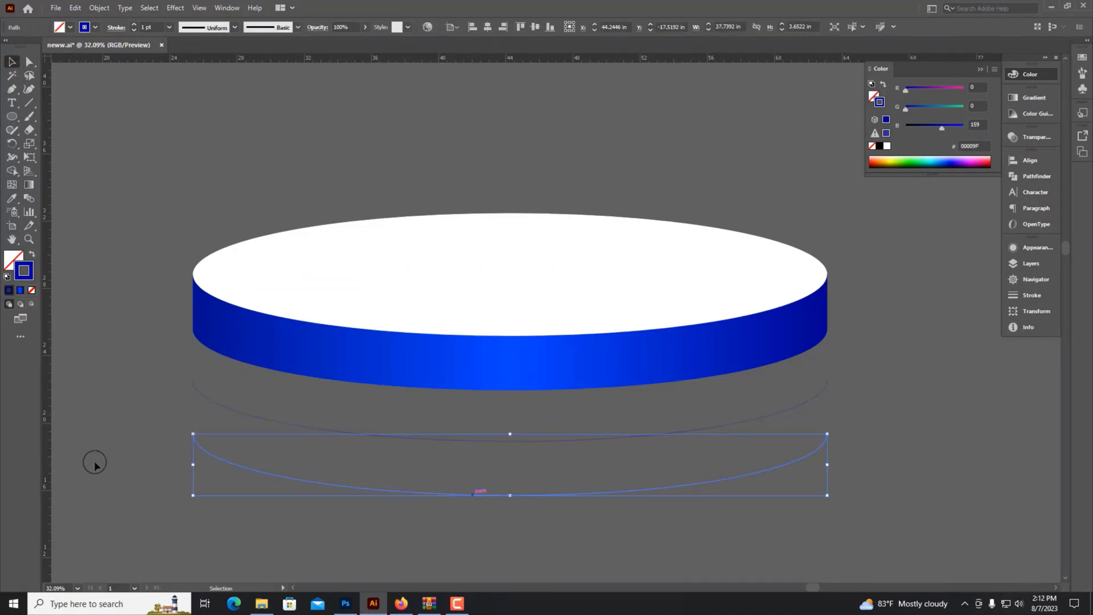
click(1032, 74)
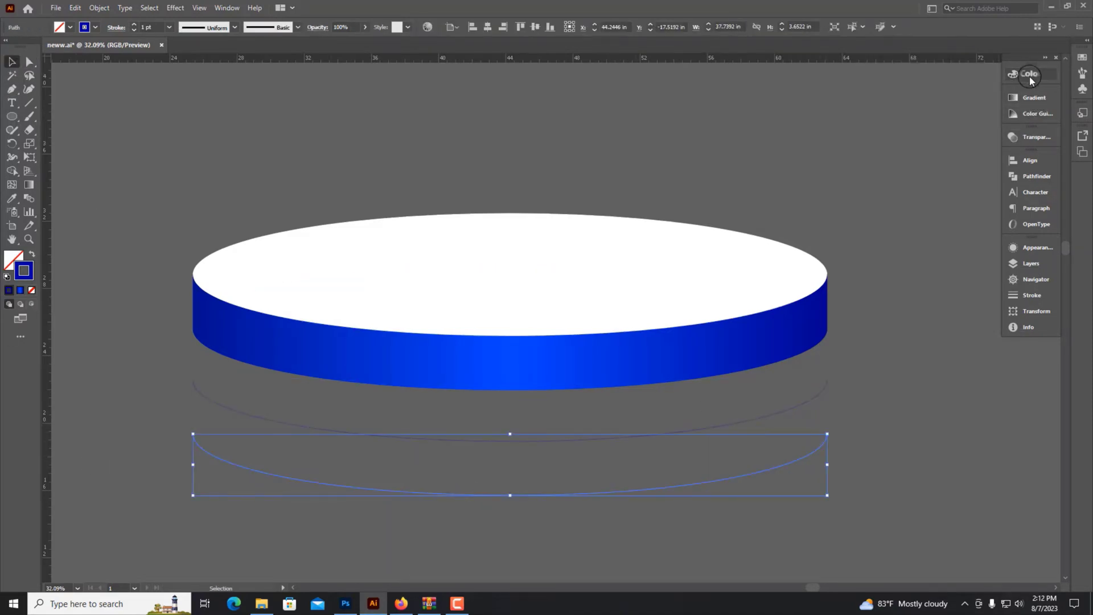
click(887, 146)
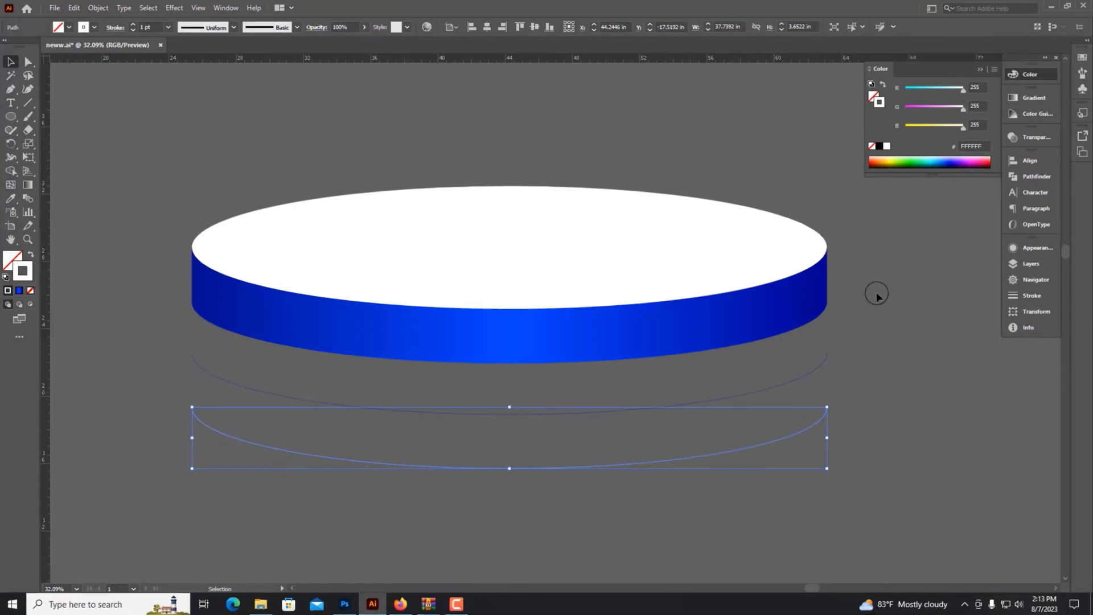
click(1036, 136)
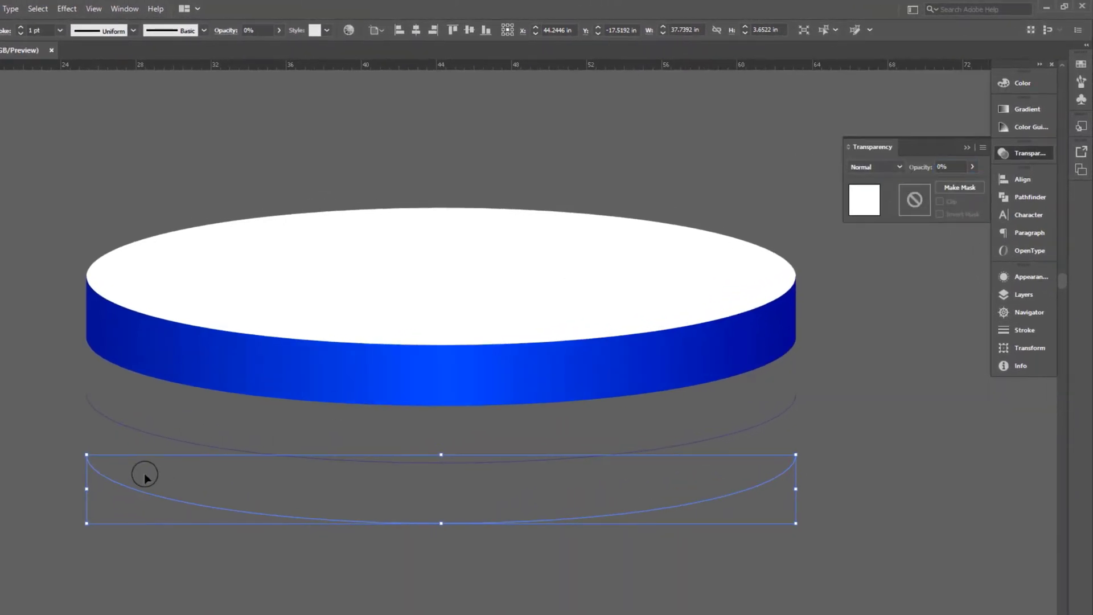
- Blend the two arcs into a fading shadow under the cylinder base, set to Multiply
click(100, 8)
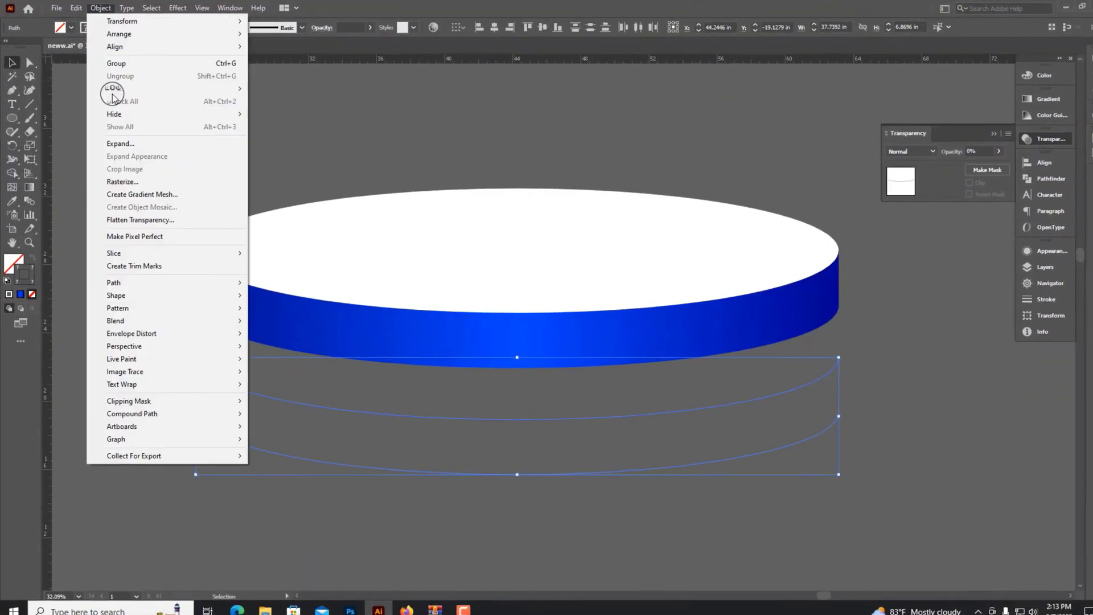
click(279, 321)
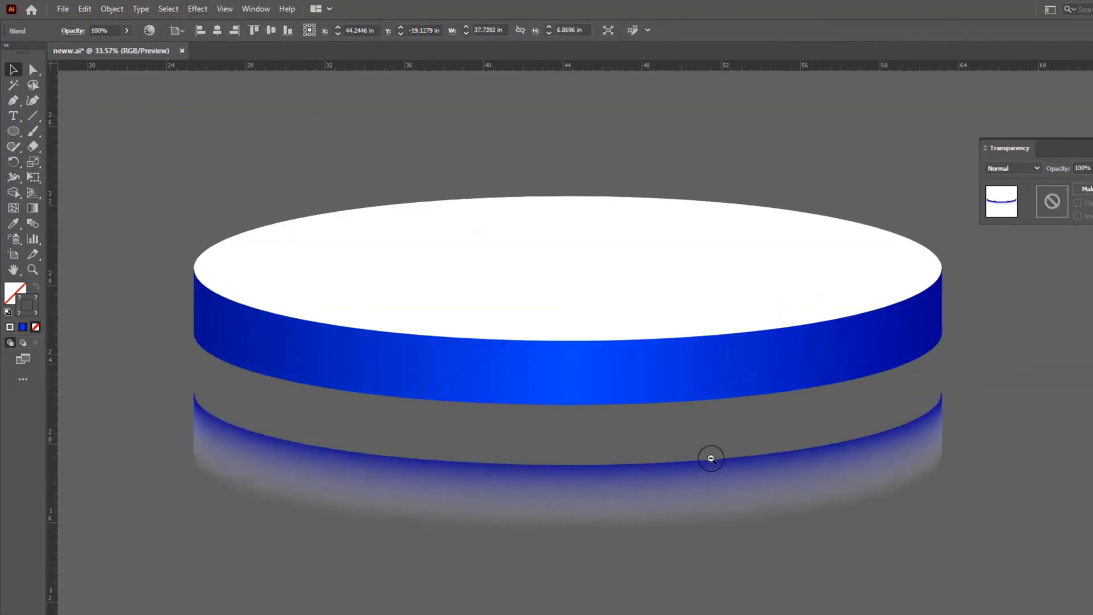
drag(710, 455, 581, 398)
click(914, 152)
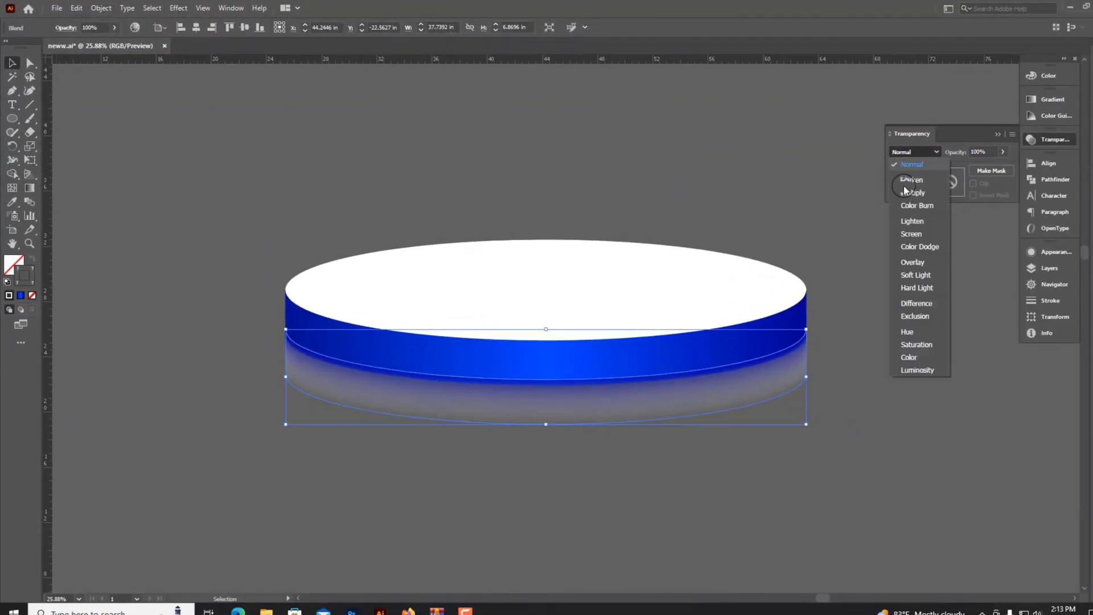
click(908, 177)
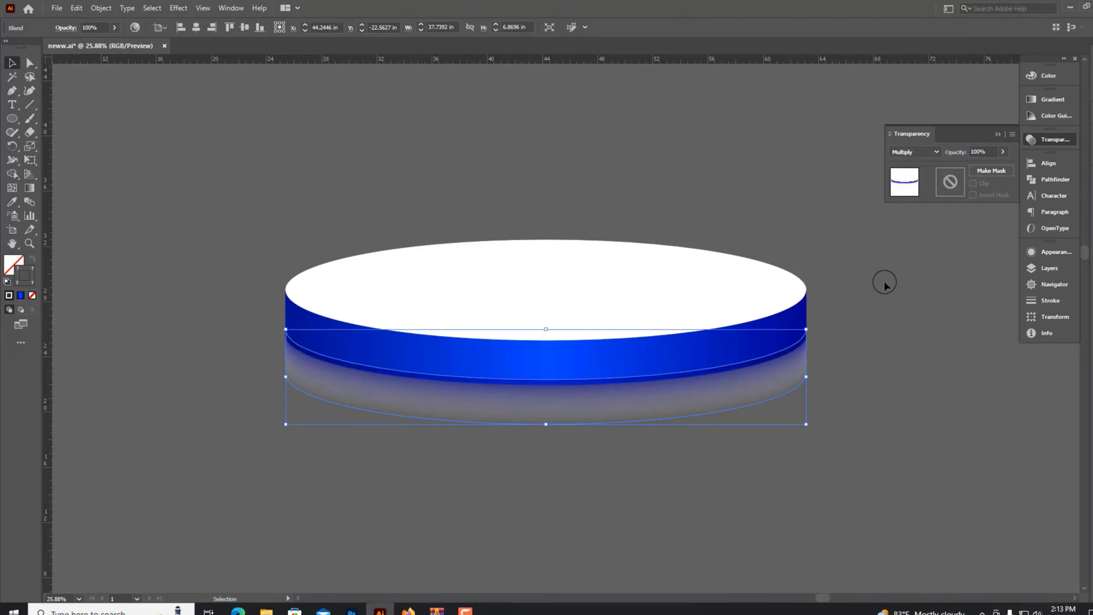
click(677, 183)
right_click(640, 250)
click(480, 449)
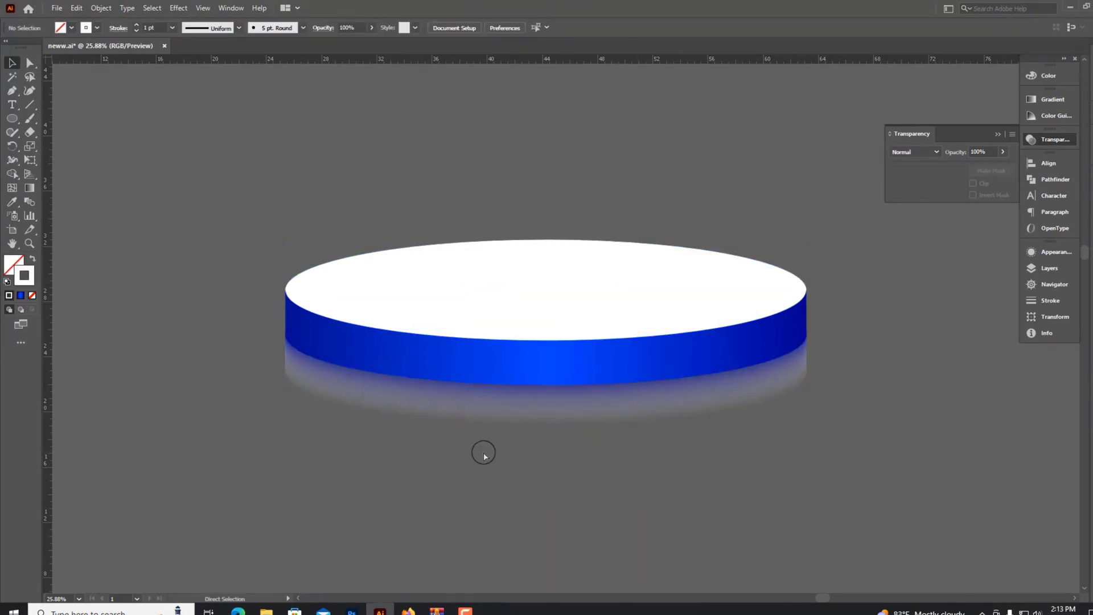
key(ctrl+minus)
key(ctrl+minus)
drag(480, 449, 560, 364)
- Move the podium onto the gradient backdrop
drag(829, 378, 469, 439)
scroll(468, 439, up, 3)
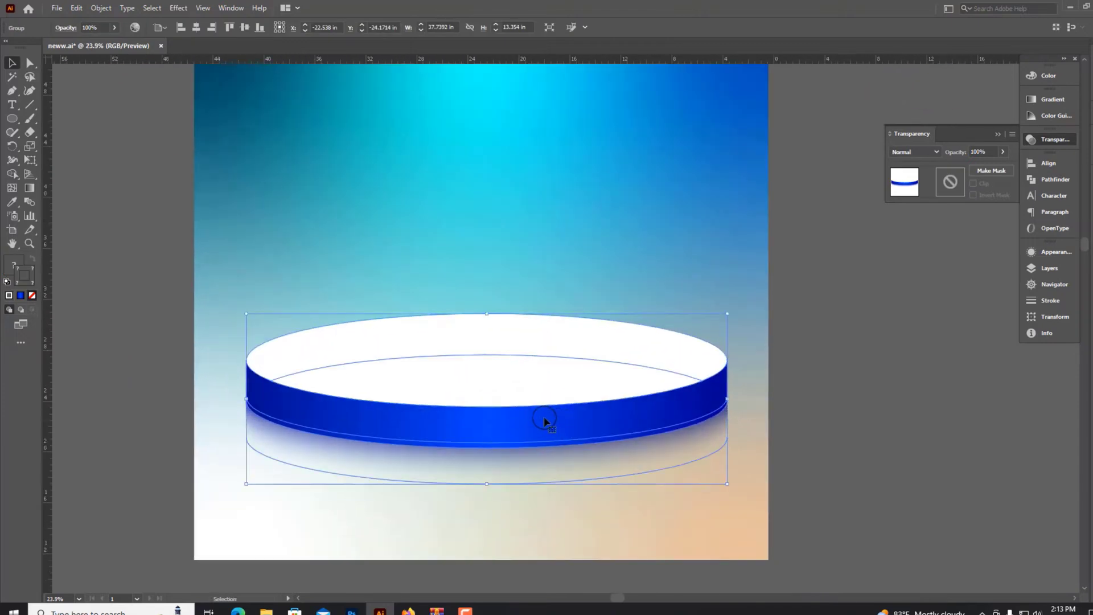
click(864, 452)
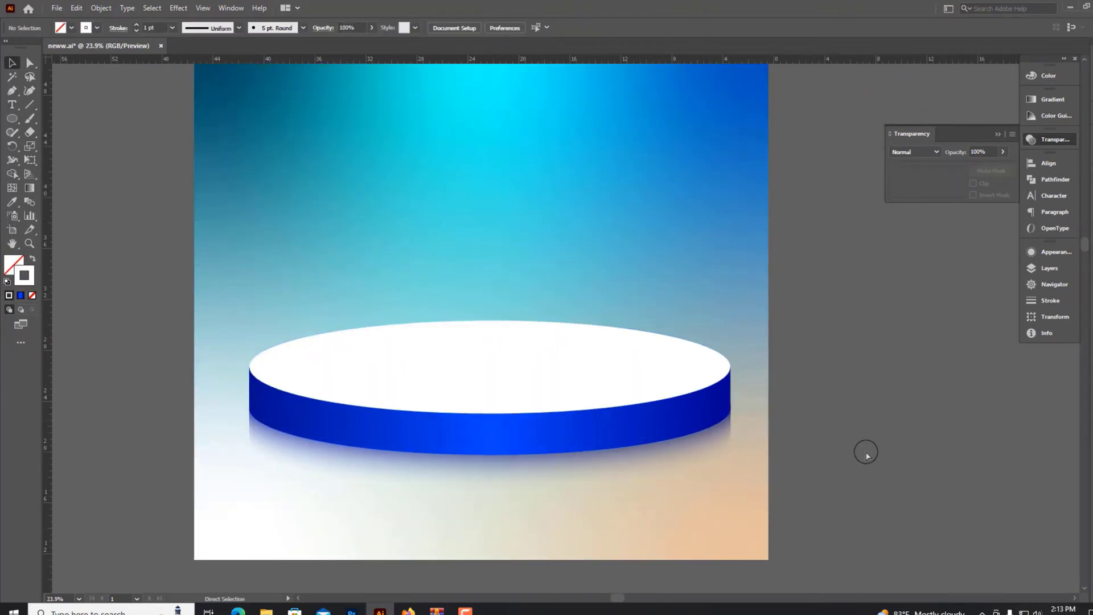
key(ctrl+minus)
key(ctrl+minus)
key(ctrl+minus)
- Place the wood-plank image along the backdrop's bottom, stretched to its right edge
drag(615, 290, 642, 353)
drag(326, 174, 439, 453)
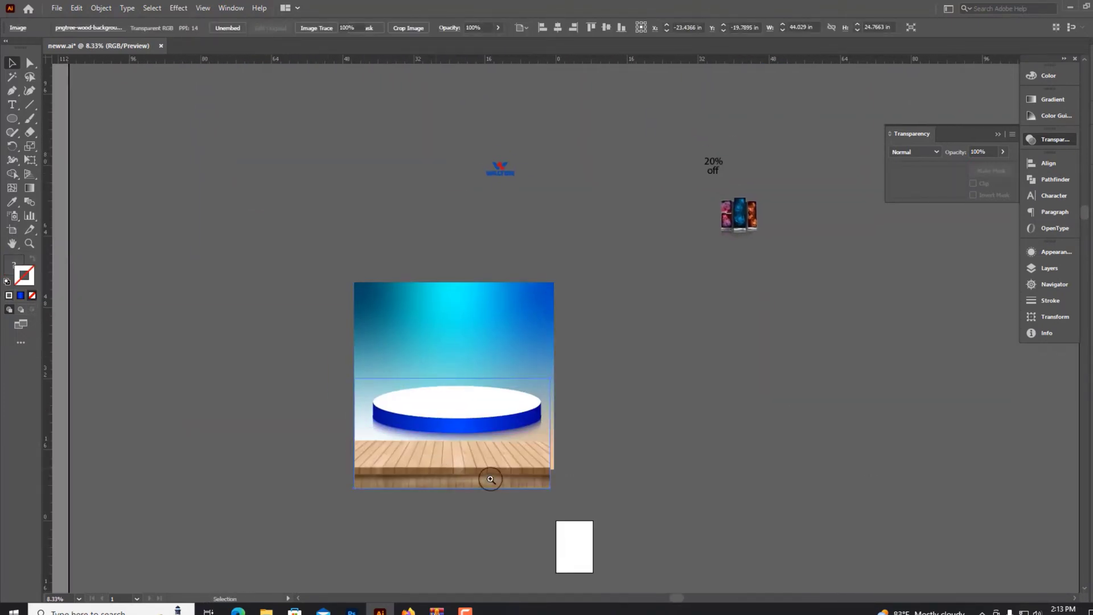
click(533, 486)
drag(370, 407, 683, 386)
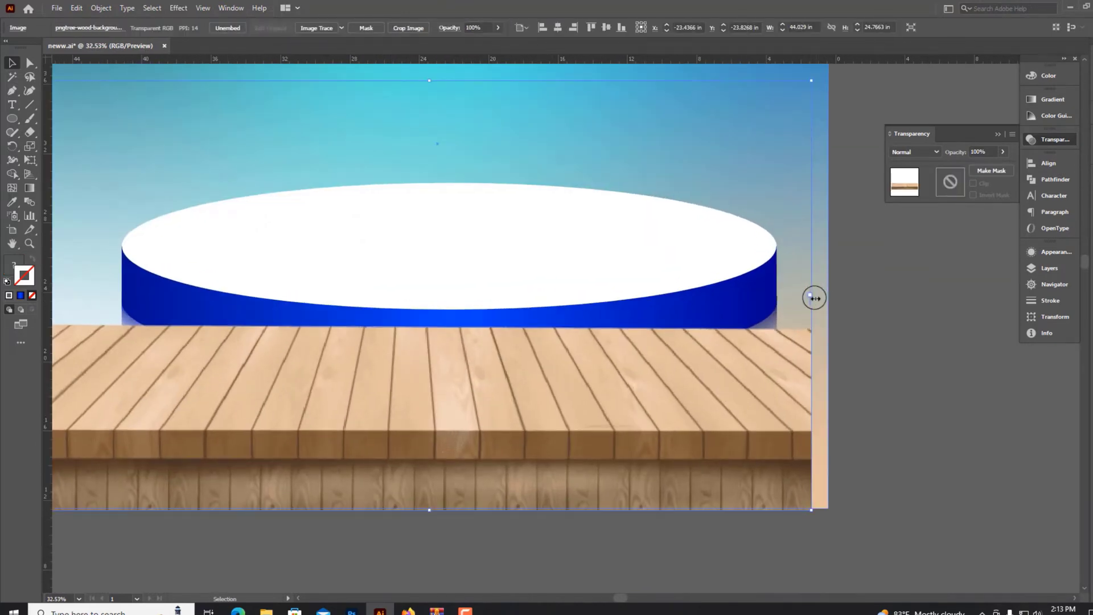
drag(815, 296, 825, 302)
click(793, 480)
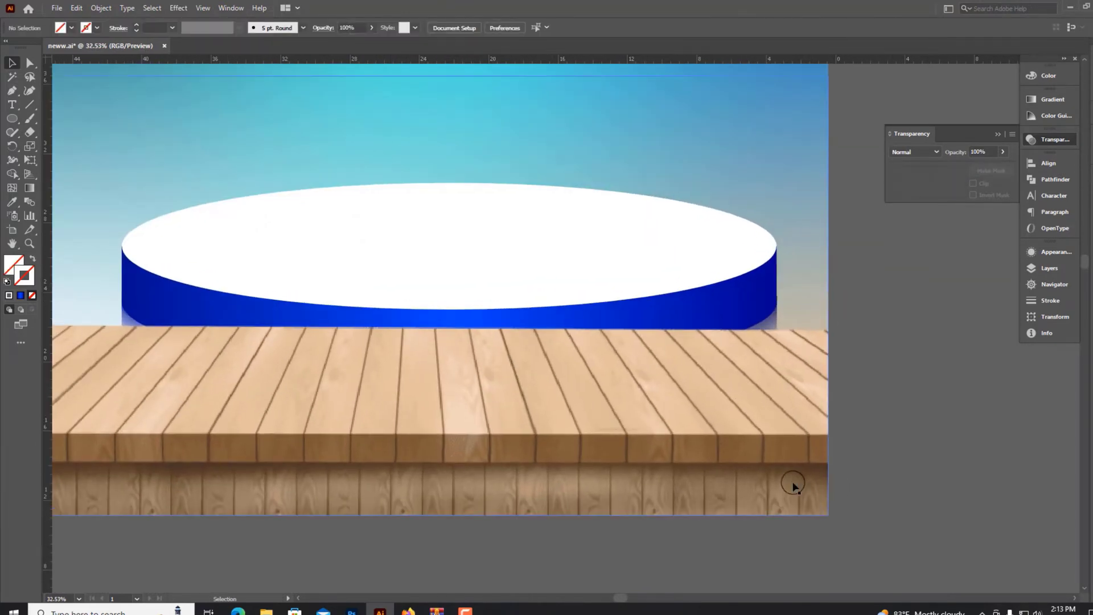
key(ctrl+minus)
scroll(840, 398, down, 1)
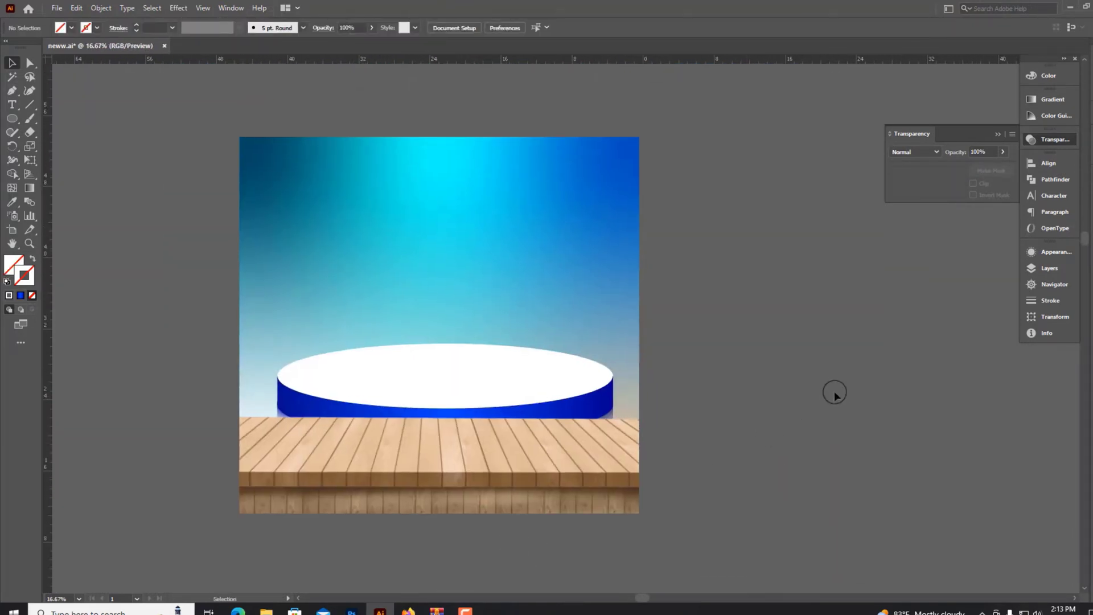
scroll(808, 381, down, 1)
scroll(740, 364, down, 2)
- Send the wood floor backward behind the podium
click(572, 345)
key(ctrl+bracketleft)
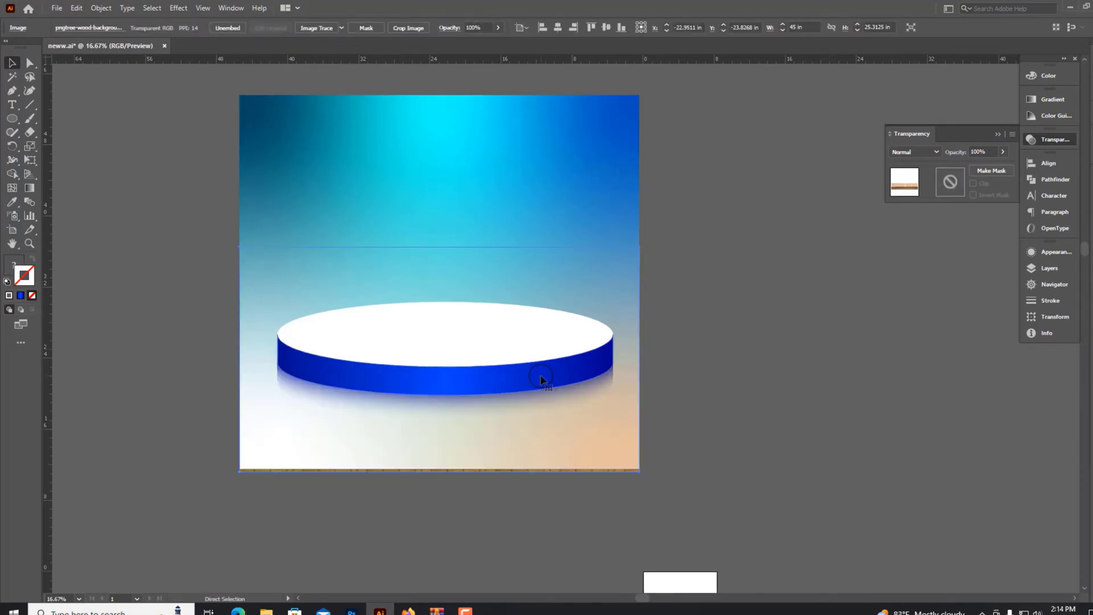
click(493, 518)
scroll(501, 509, up, 3)
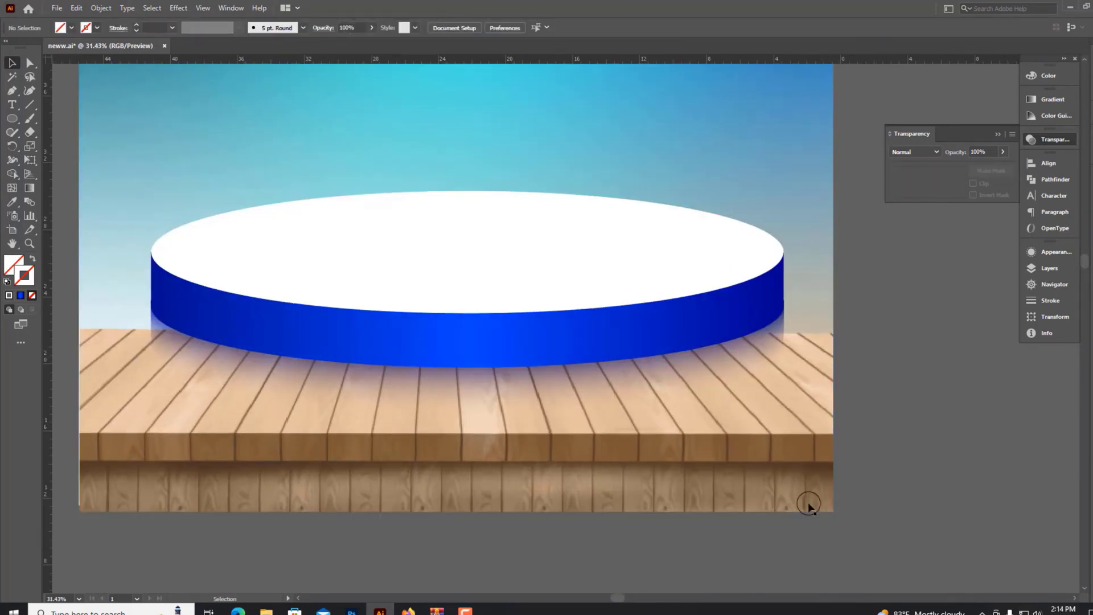
click(826, 306)
scroll(132, 348, up, 1)
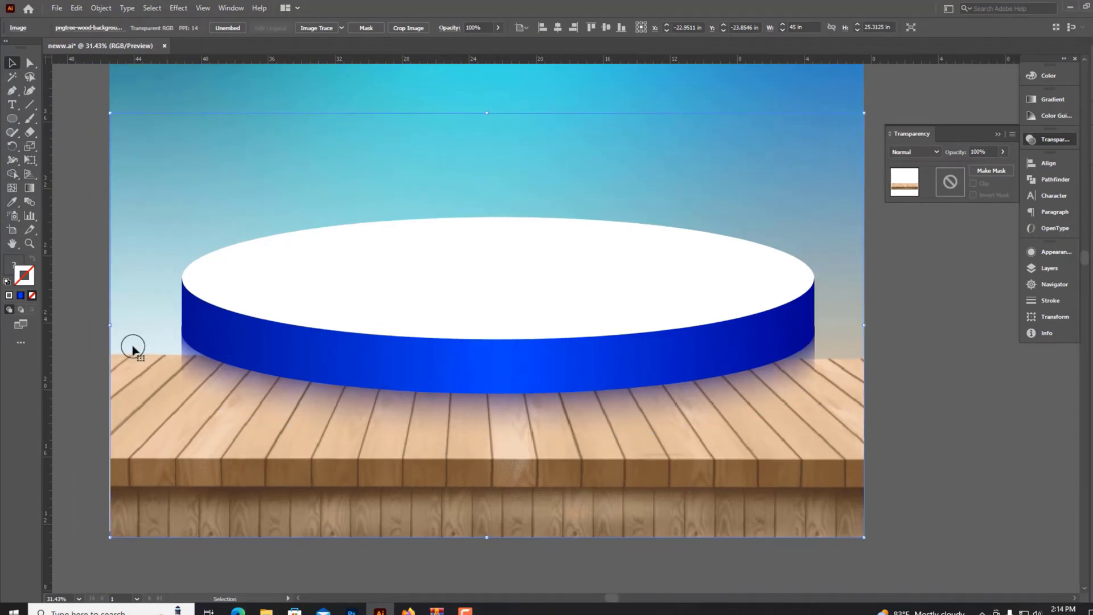
click(103, 254)
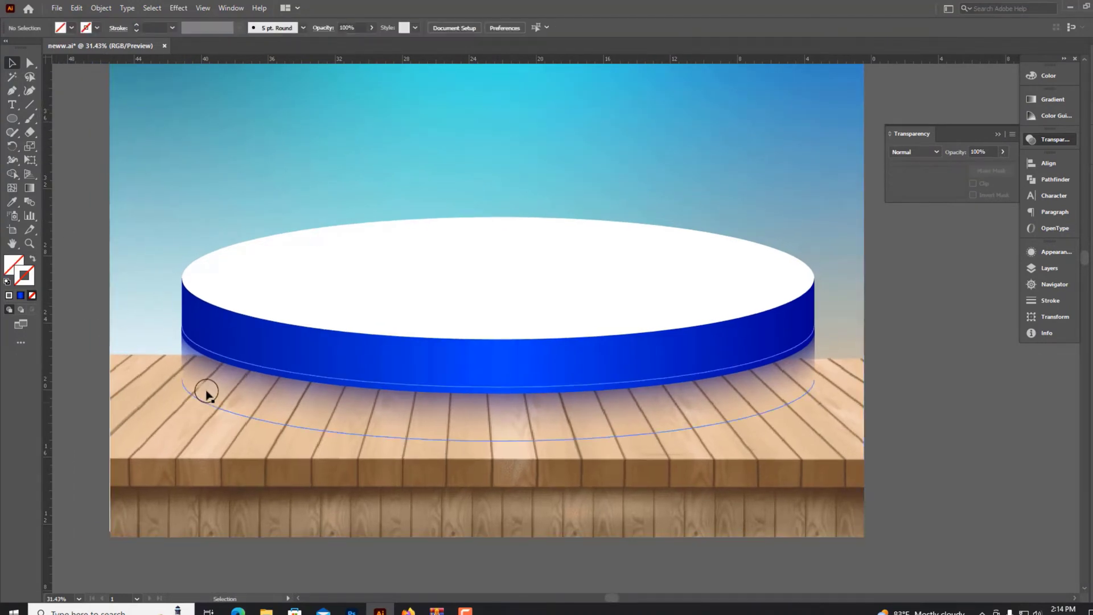
- Select the podium's shadow band and inner white ellipse, changing options via the context menu
click(293, 314)
scroll(404, 446, down, 3)
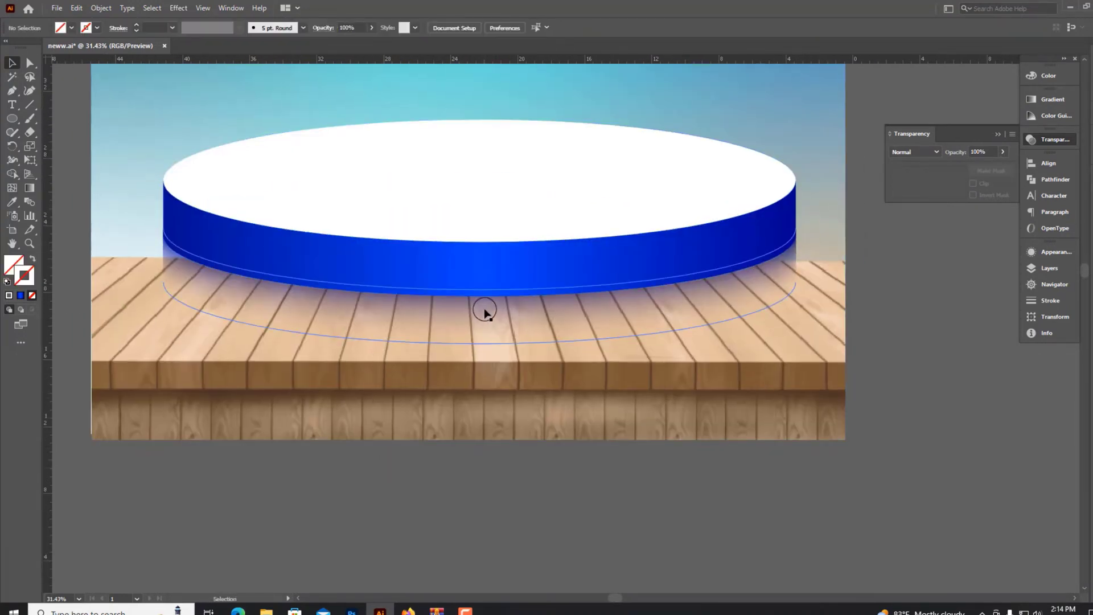
key(a)
click(482, 308)
click(22, 266)
key(v)
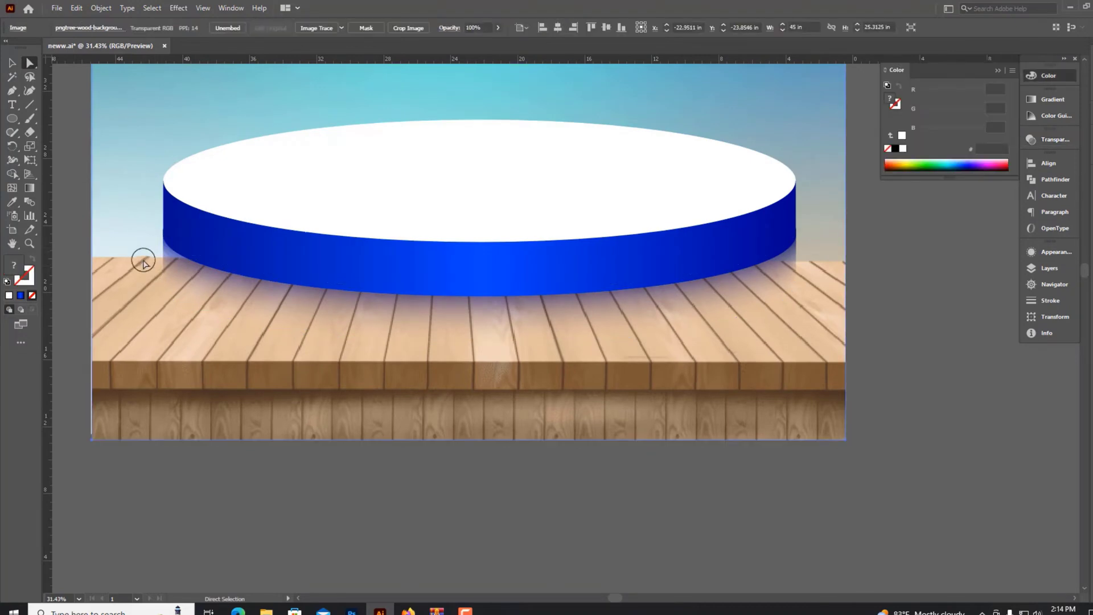
click(262, 244)
right_click(281, 233)
click(329, 293)
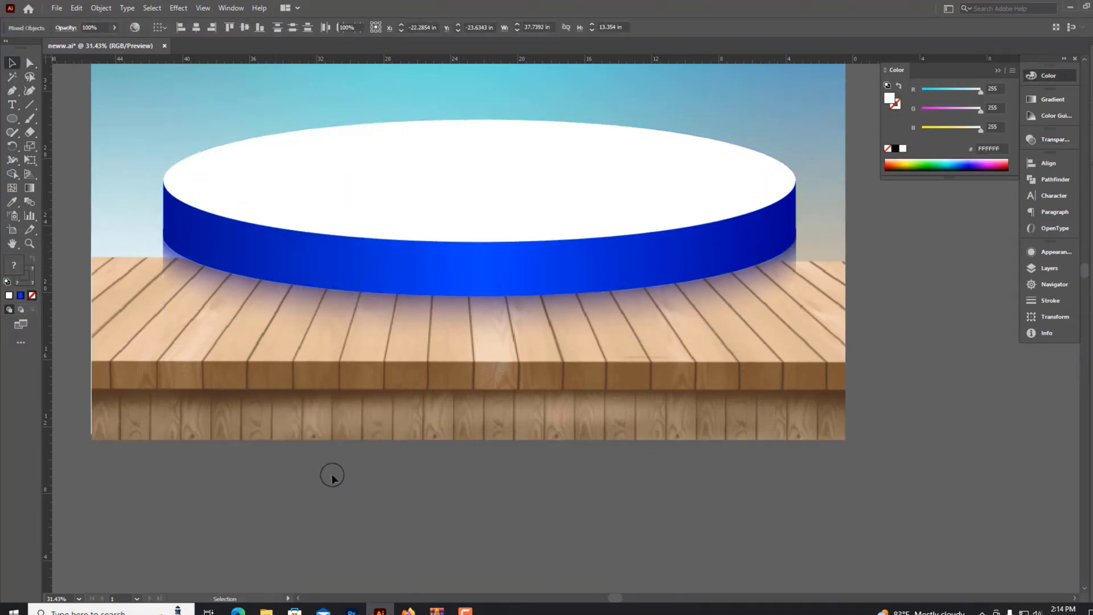
click(285, 373)
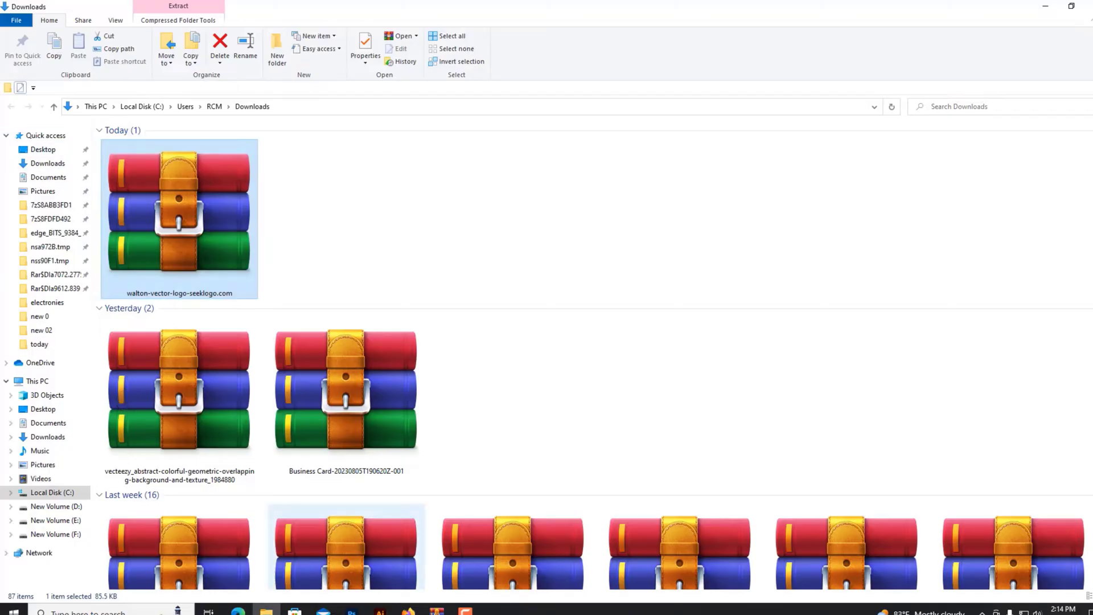
click(54, 80)
- Select the lower arc path of the shadow band beneath the platform
click(194, 317)
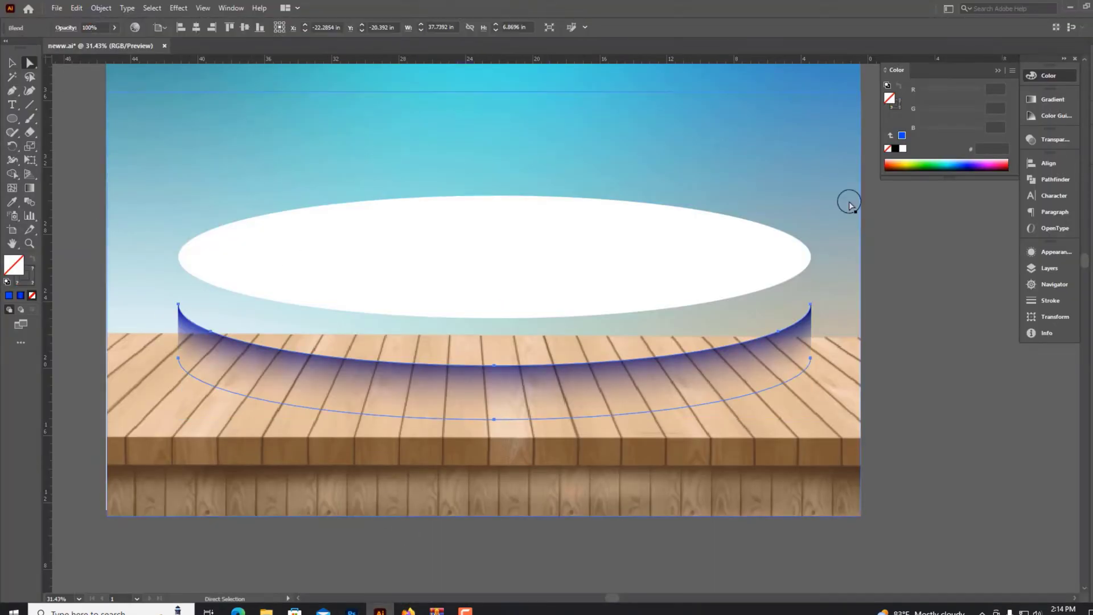
click(809, 315)
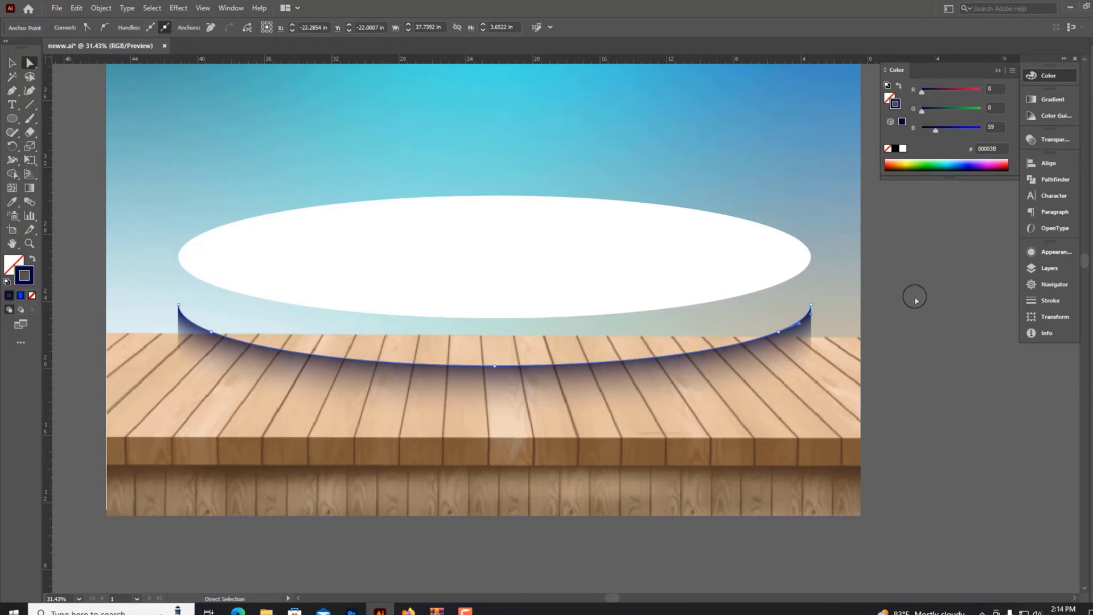
click(12, 64)
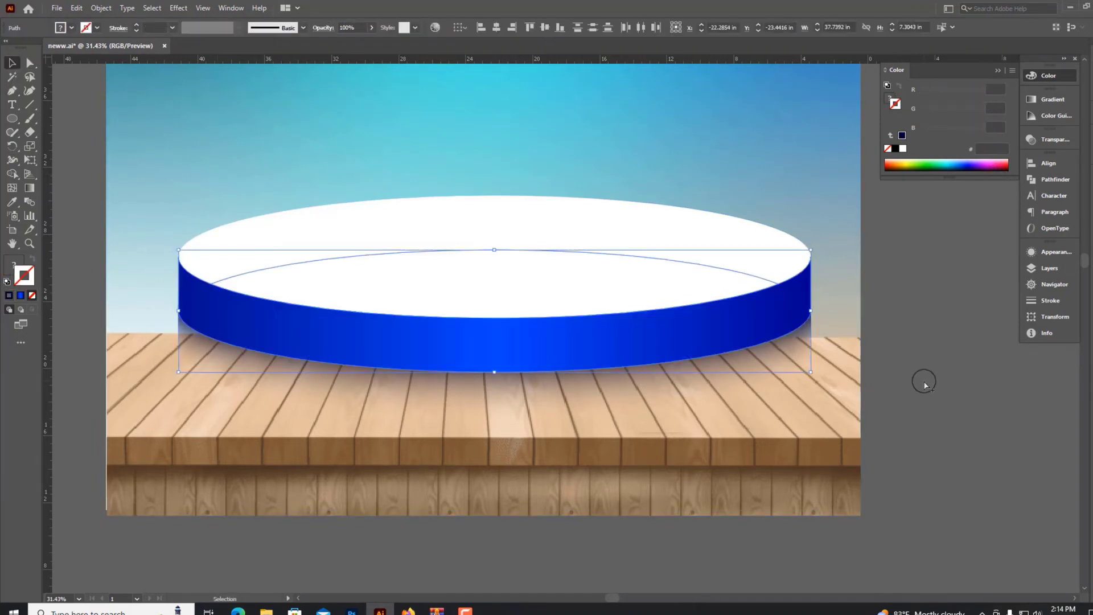
click(764, 382)
click(518, 408)
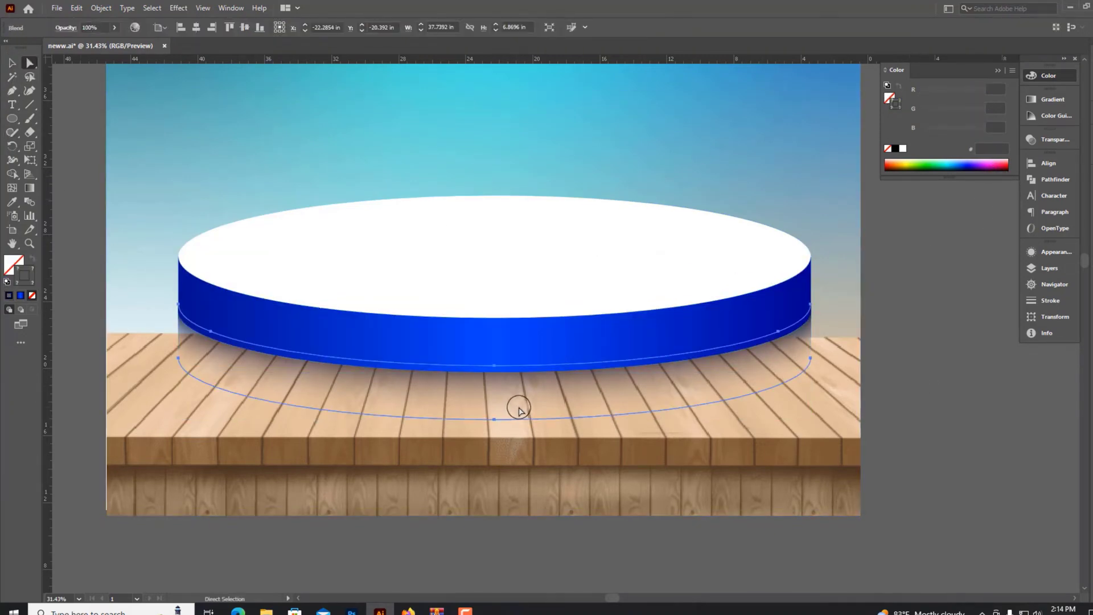
click(811, 359)
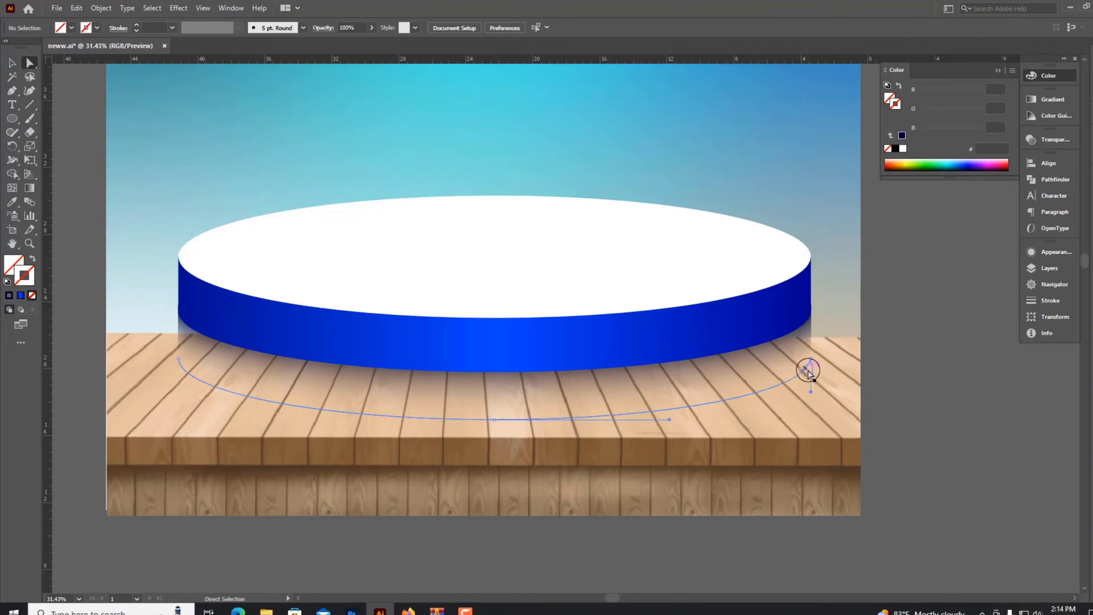
click(887, 149)
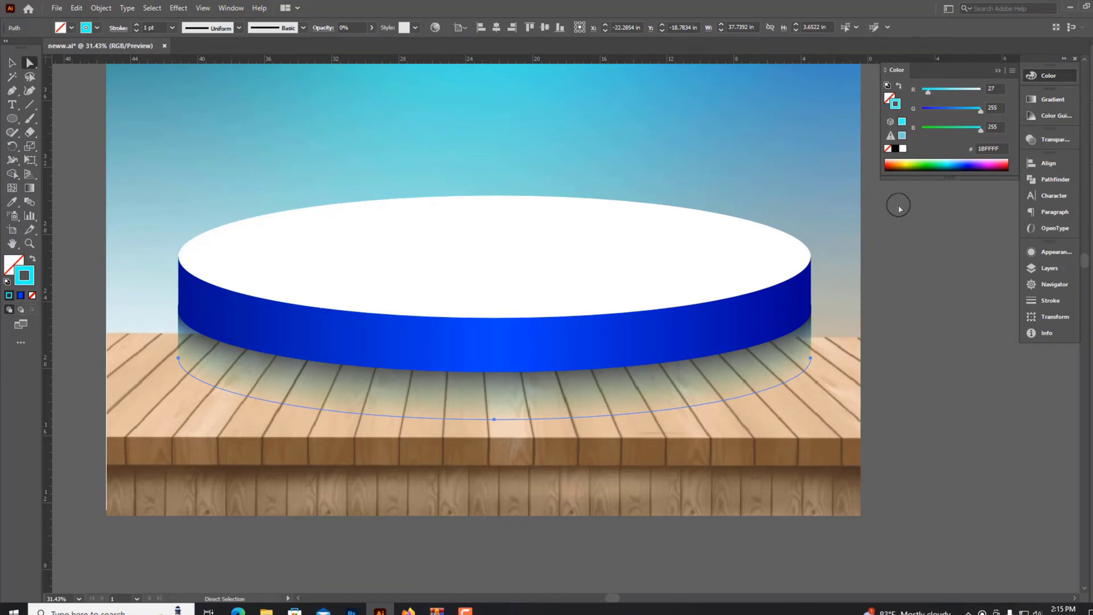
- Set the shadow's blend mode to Multiply in the Transparency panel
click(1066, 101)
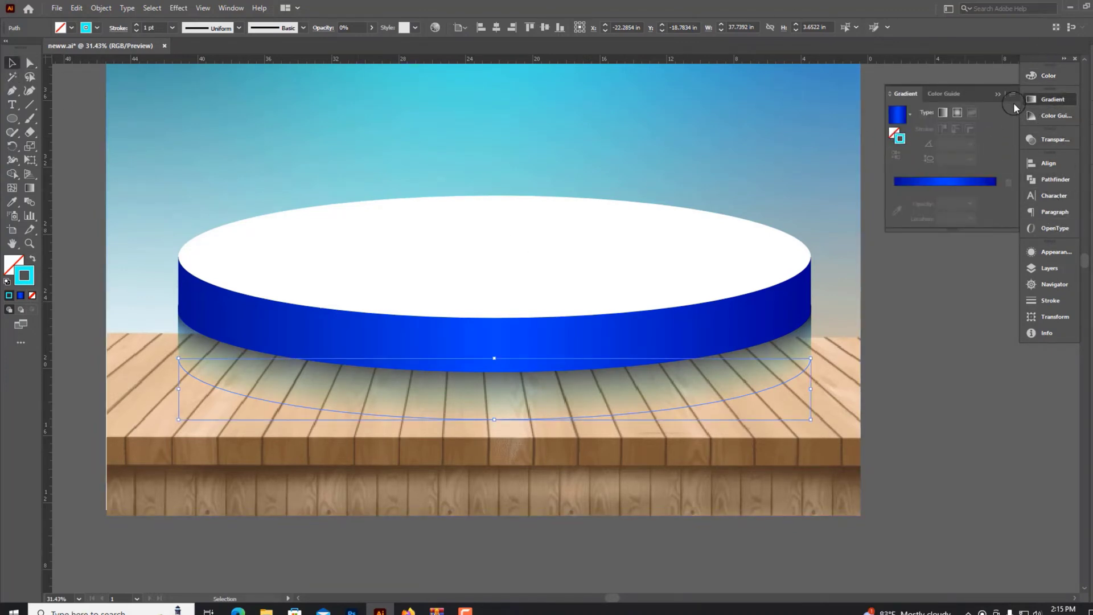
click(1053, 139)
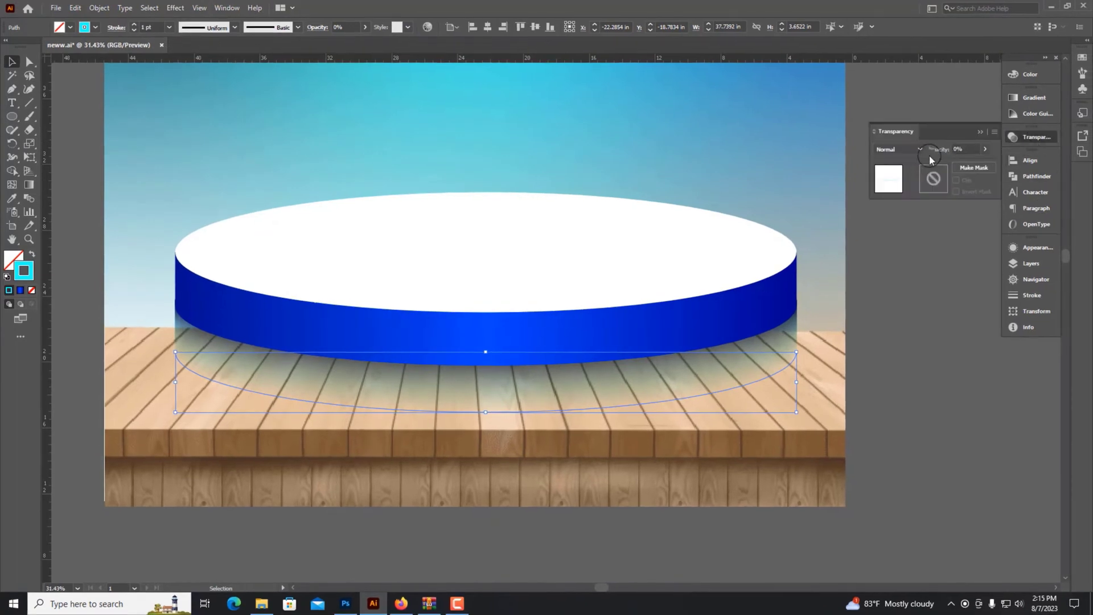
click(892, 149)
click(895, 175)
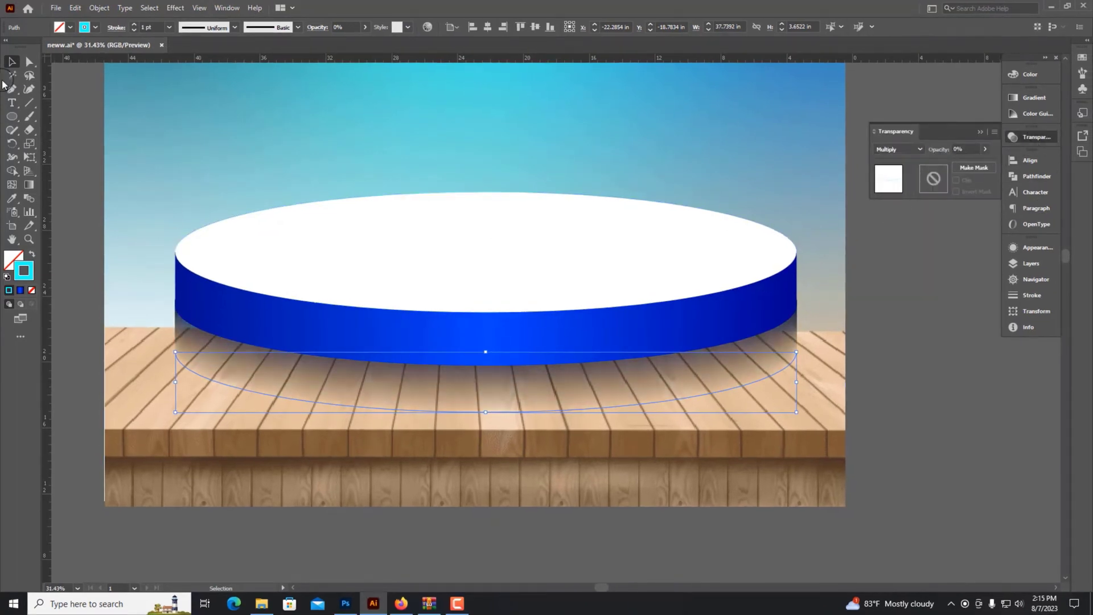
click(919, 426)
scroll(907, 424, down, 2)
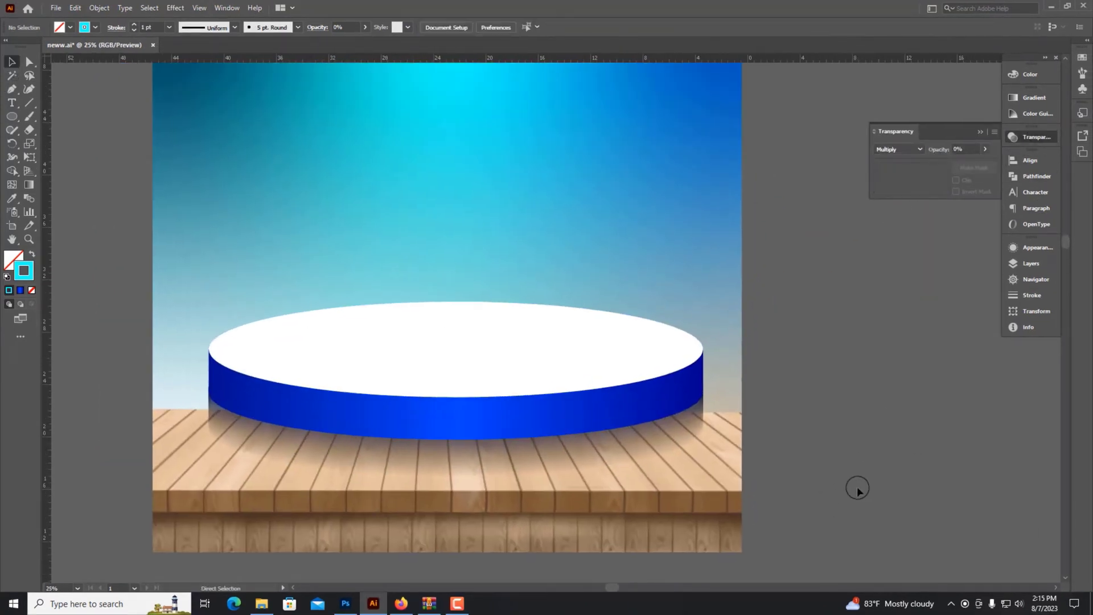
- Move the three-refrigerator image group onto the white platform
scroll(856, 487, down, 3)
scroll(842, 399, up, 1)
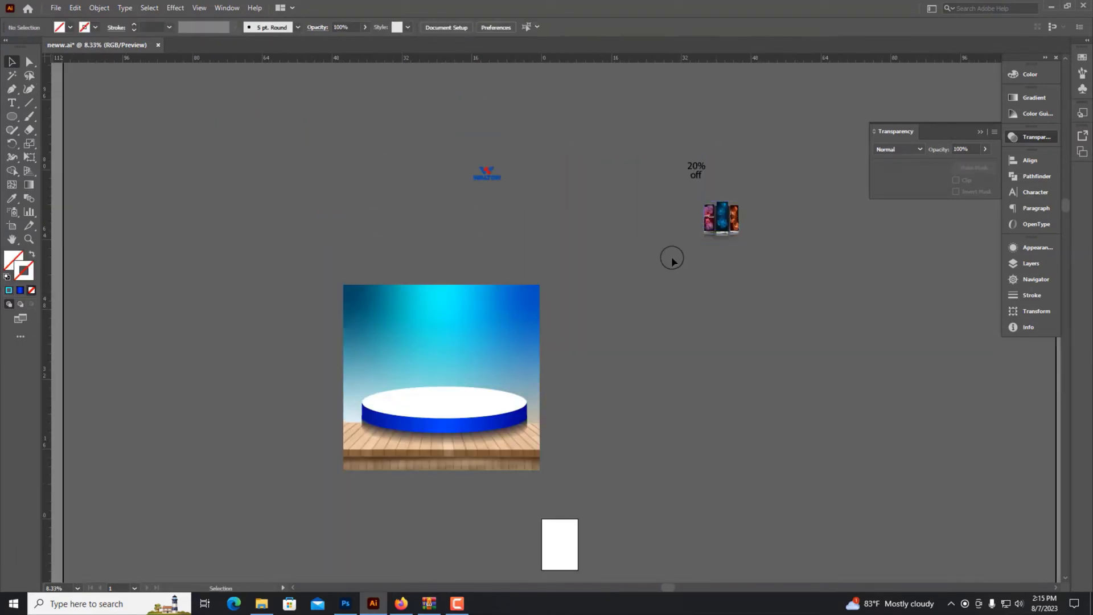
drag(658, 210, 789, 277)
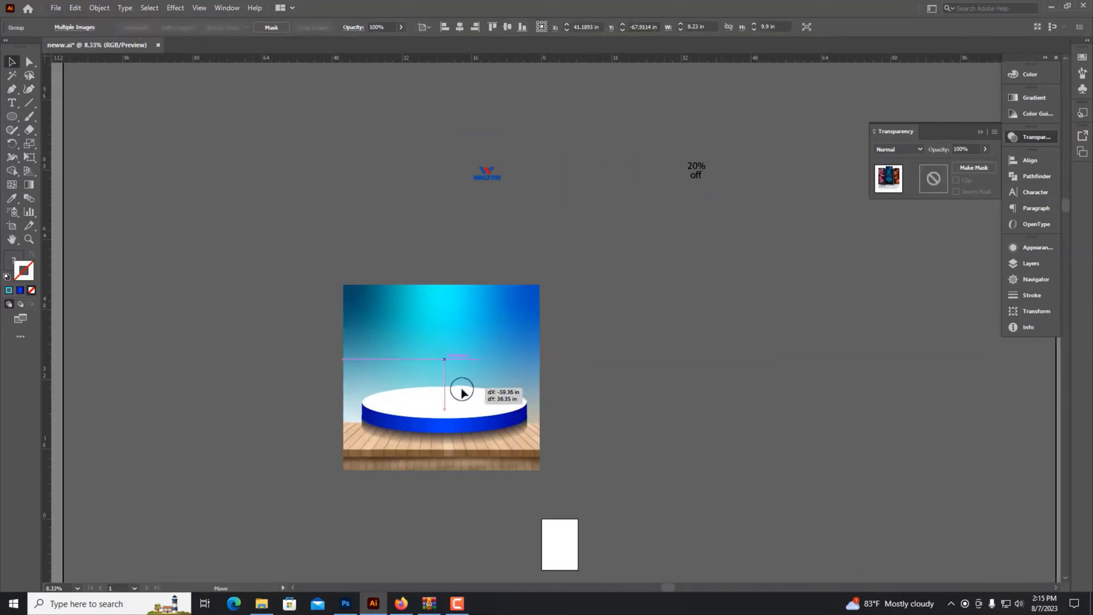
scroll(464, 392, up, 5)
scroll(747, 332, left, 2)
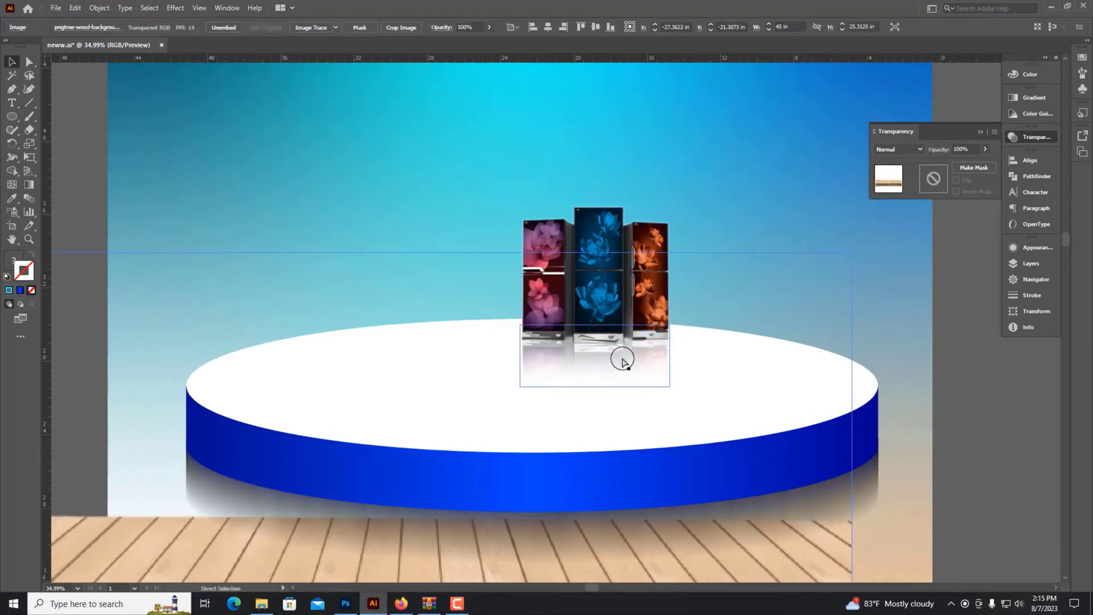
- Scale the refrigerators up and lower them to stand on the platform top
drag(592, 199, 609, 91)
key(ctrl+minus)
key(ctrl+minus)
key(ctrl+minus)
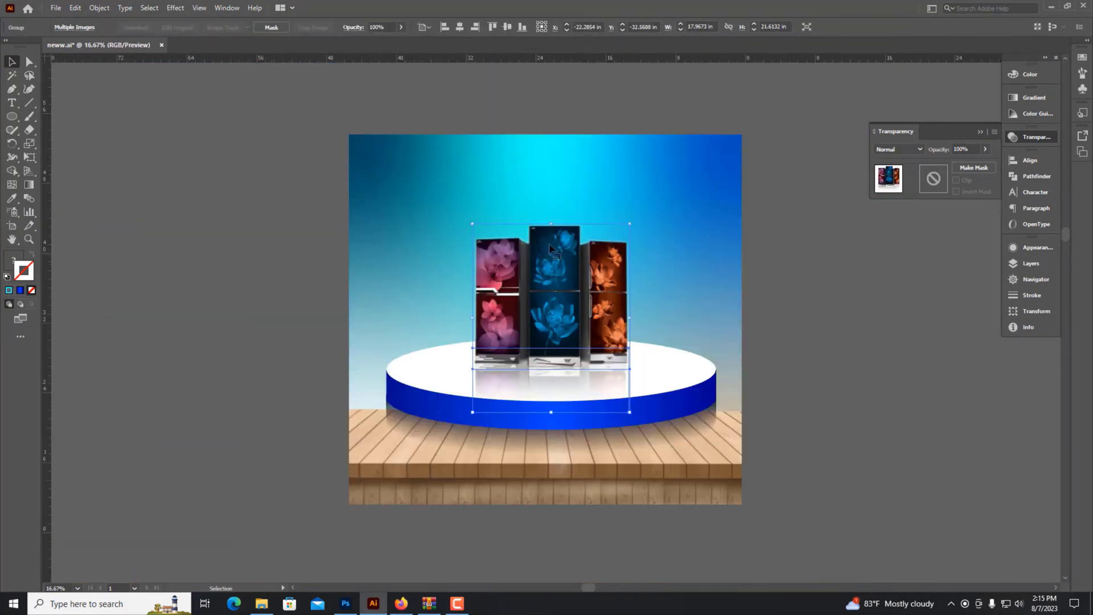
drag(550, 223, 550, 149)
drag(560, 220, 564, 281)
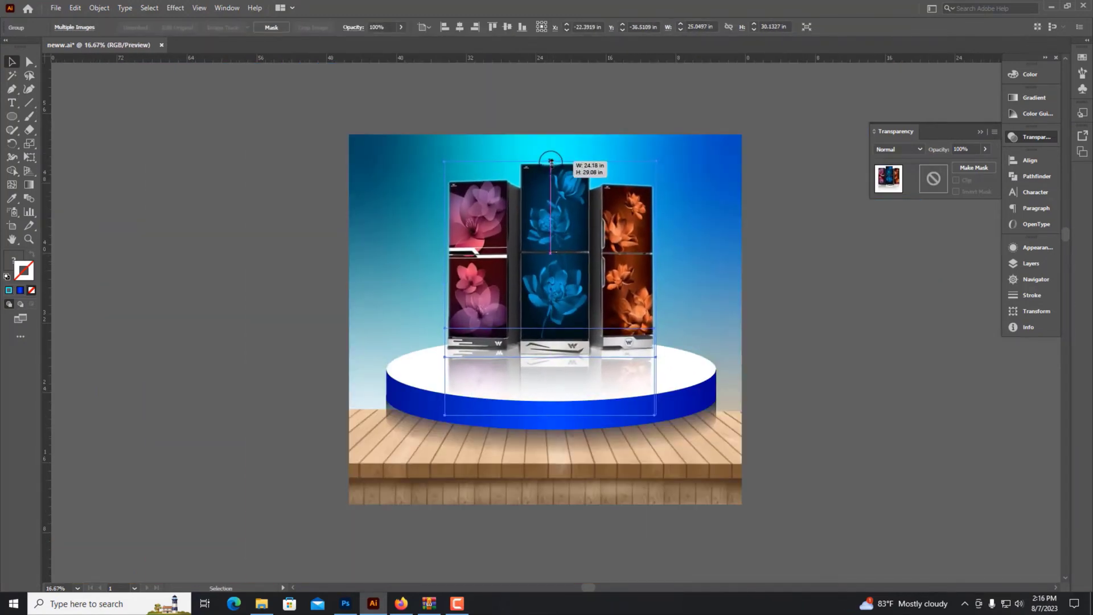
scroll(605, 390, up, 1)
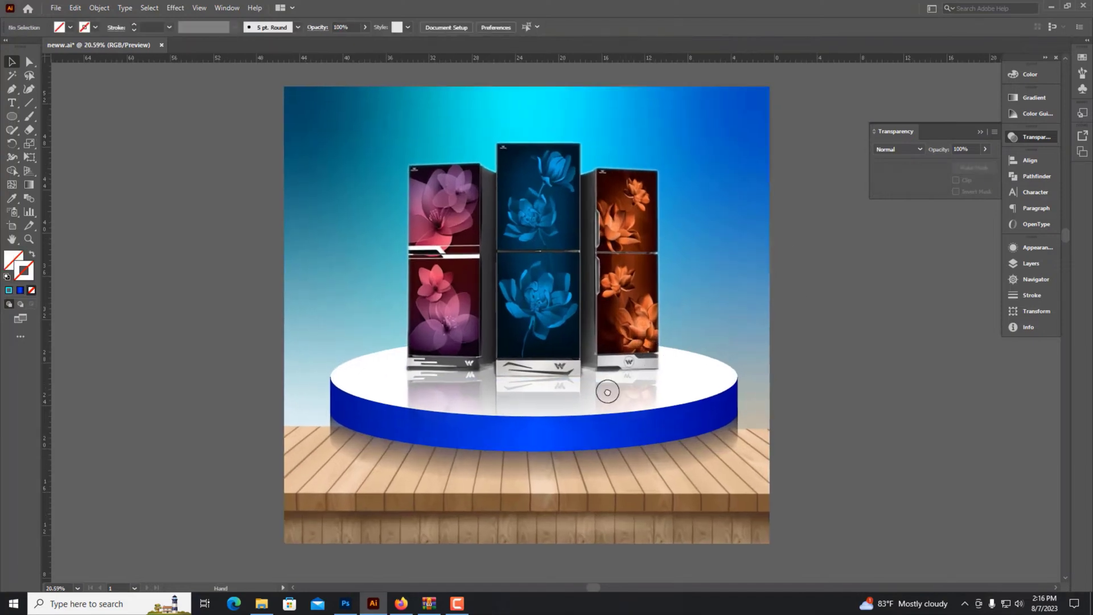
scroll(605, 391, right, 1)
- Bring the refrigerator group in front of the other artwork with Arrange > Bring to Front
right_click(564, 395)
click(594, 401)
click(842, 229)
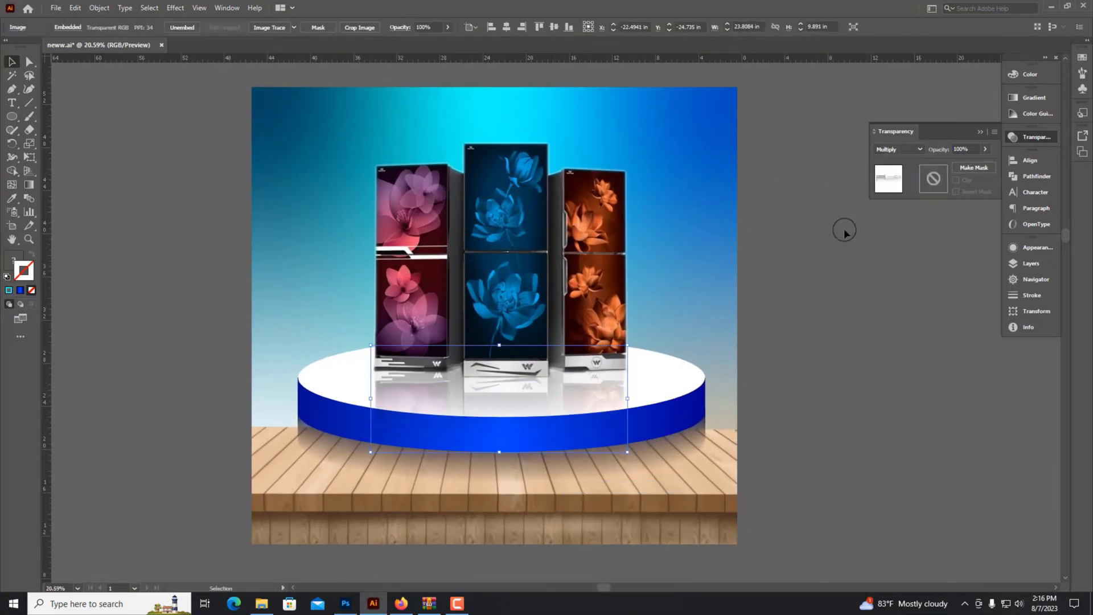
click(488, 300)
right_click(488, 283)
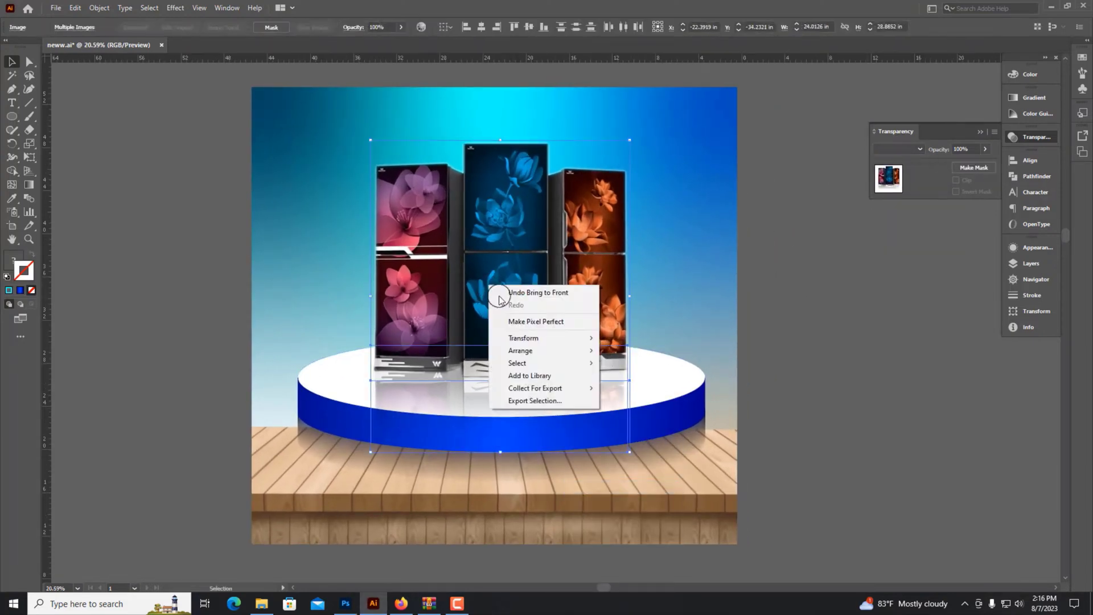
click(637, 345)
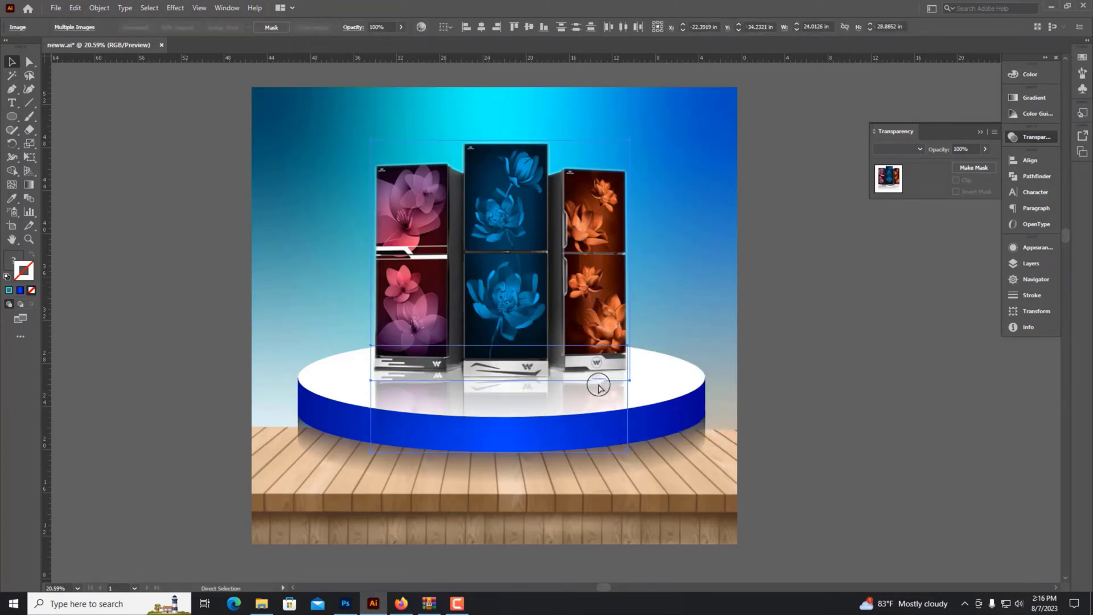
key(ctrl+shift+a)
click(12, 117)
- Draw a rectangle over the wooden floor and fill it with a two-stop linear gradient
scroll(184, 337, down, 1)
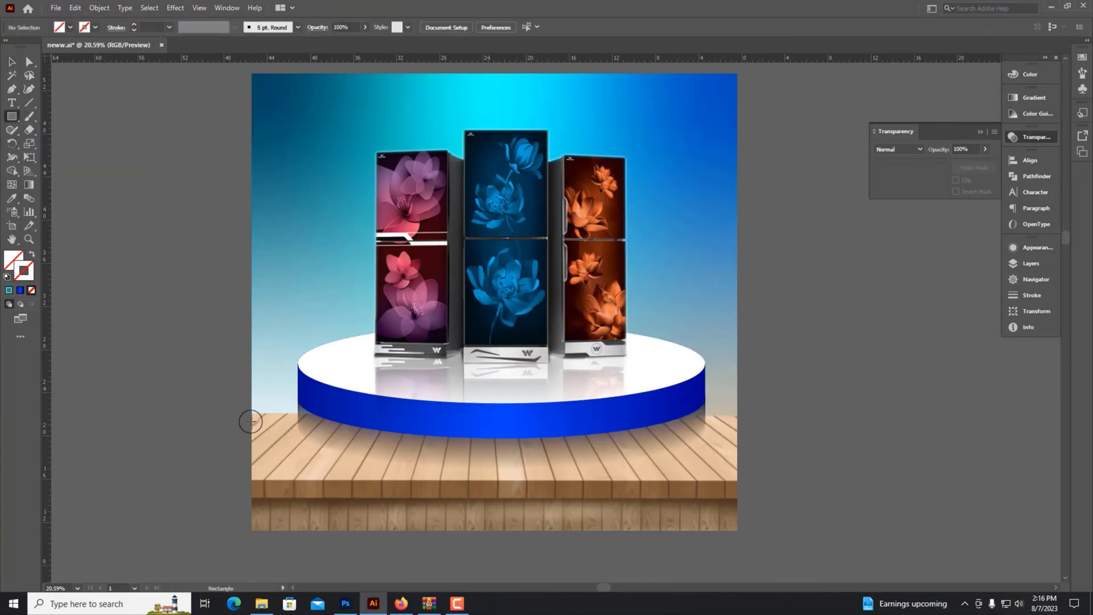
drag(252, 413, 737, 481)
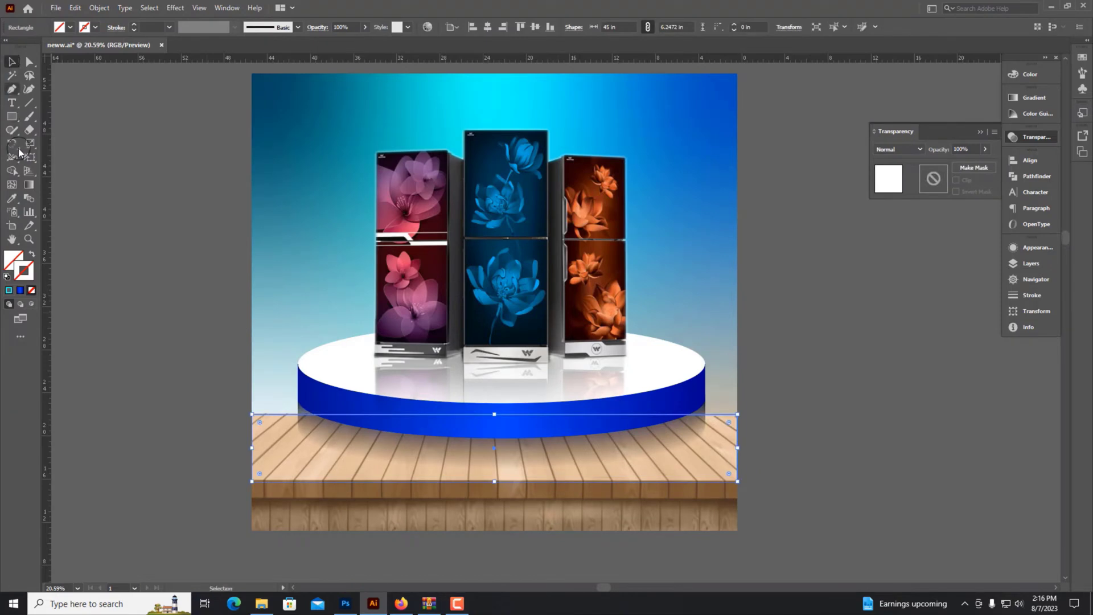
click(1030, 74)
click(1044, 98)
click(926, 110)
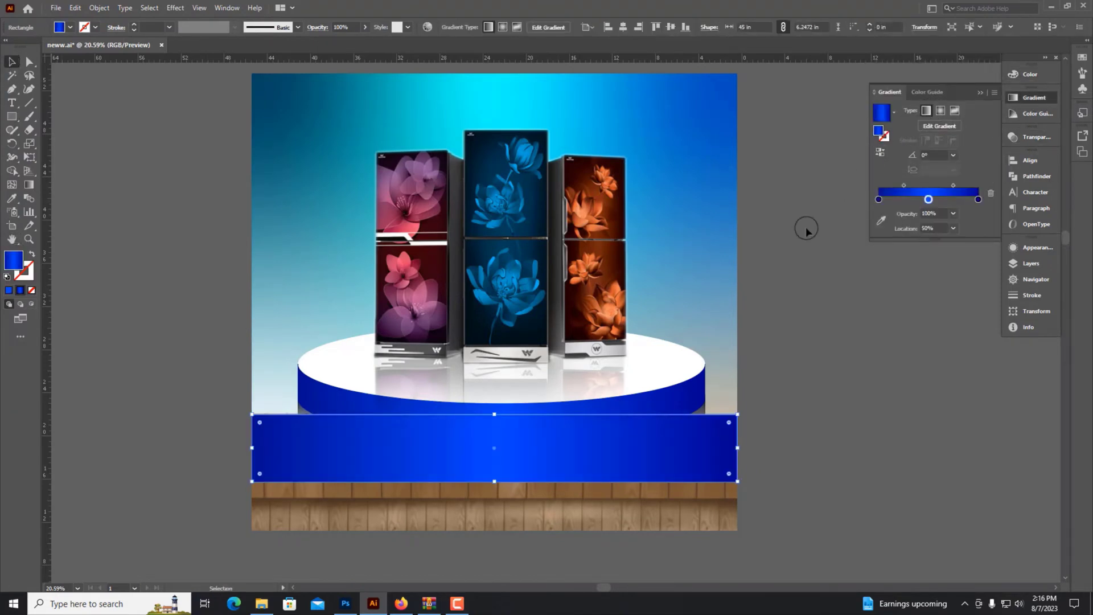
drag(928, 200, 911, 132)
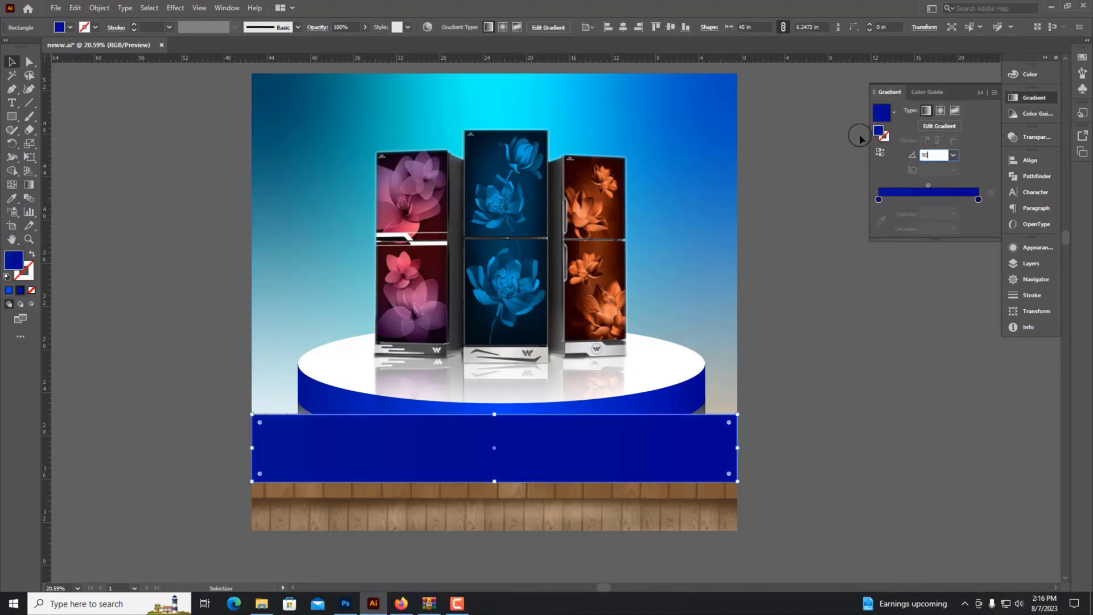
- Make one gradient end 0% opacity and set the overlay's blend mode to Multiply
click(1030, 74)
click(1035, 97)
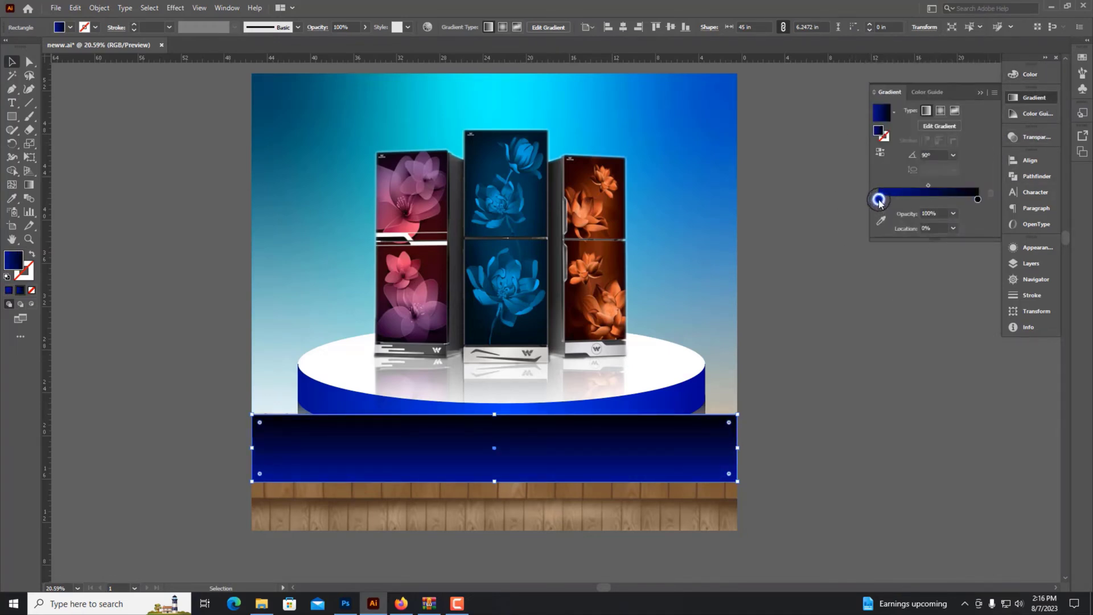
text(0)
key(Return)
click(1034, 98)
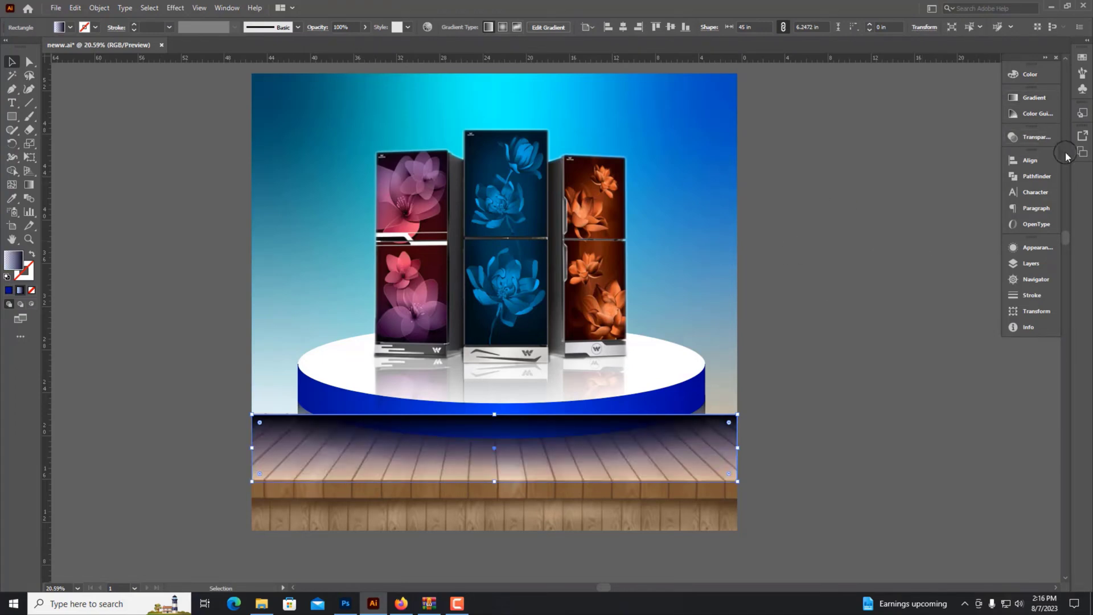
click(1031, 137)
click(898, 149)
click(898, 189)
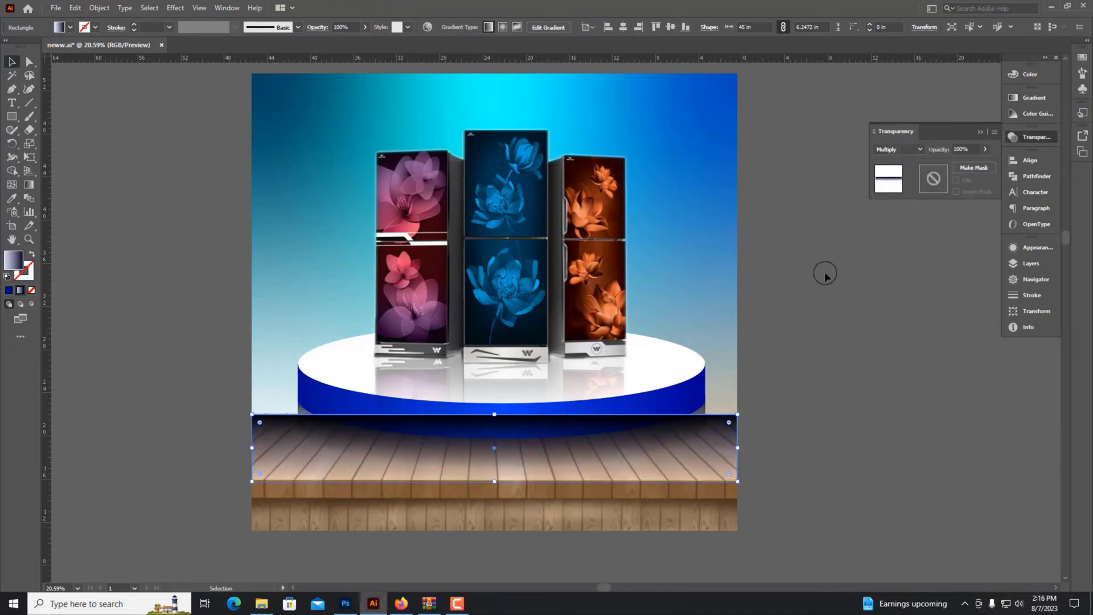
- Recolour the overlay's gradient stop blue, with green at 99
key(a)
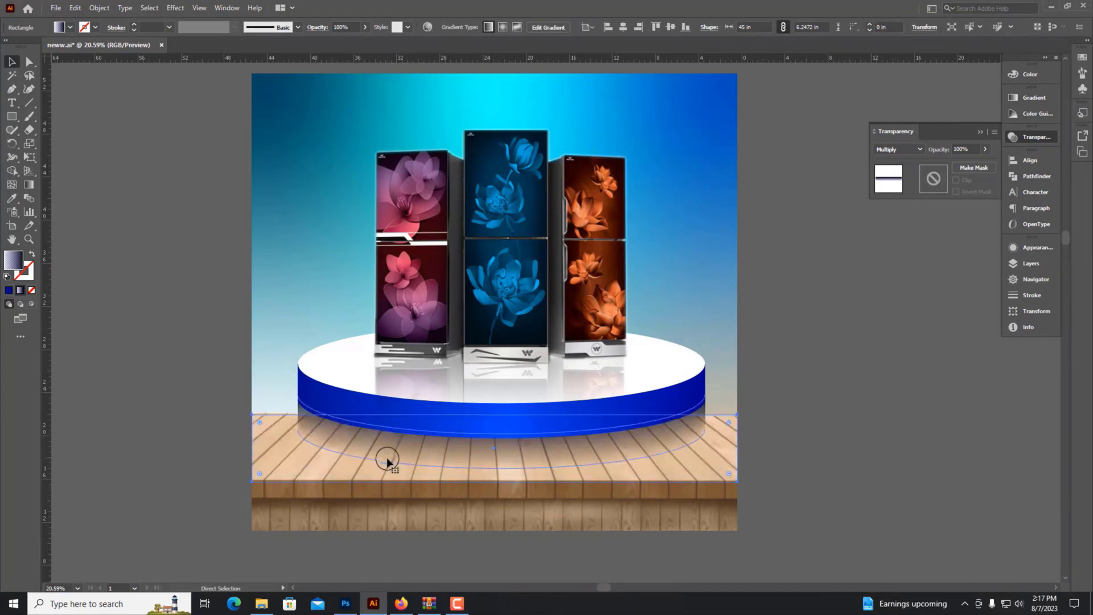
scroll(529, 444, up, 1)
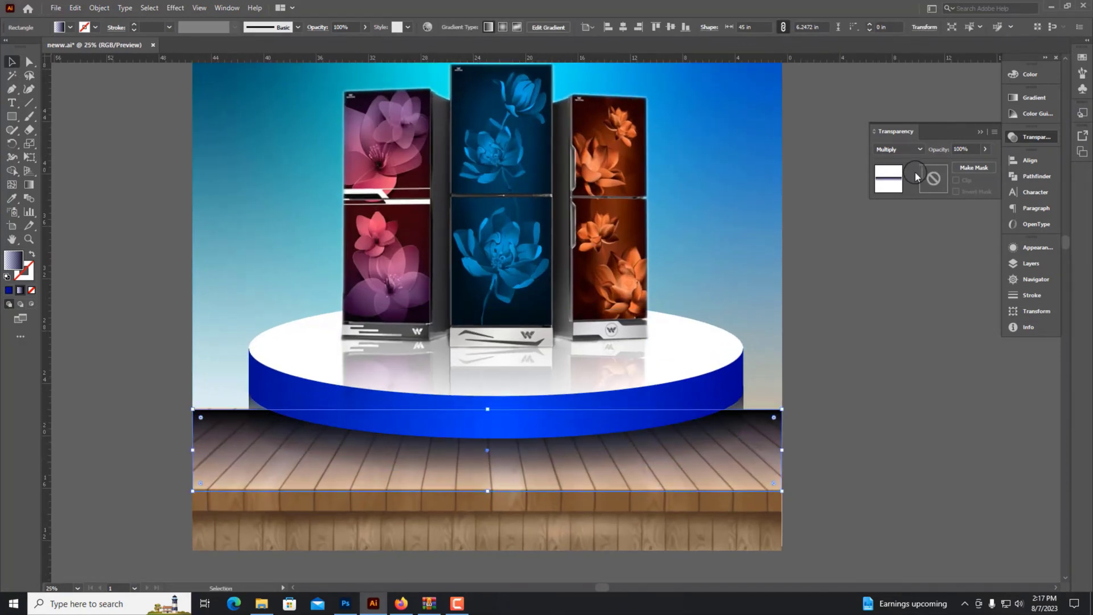
click(820, 284)
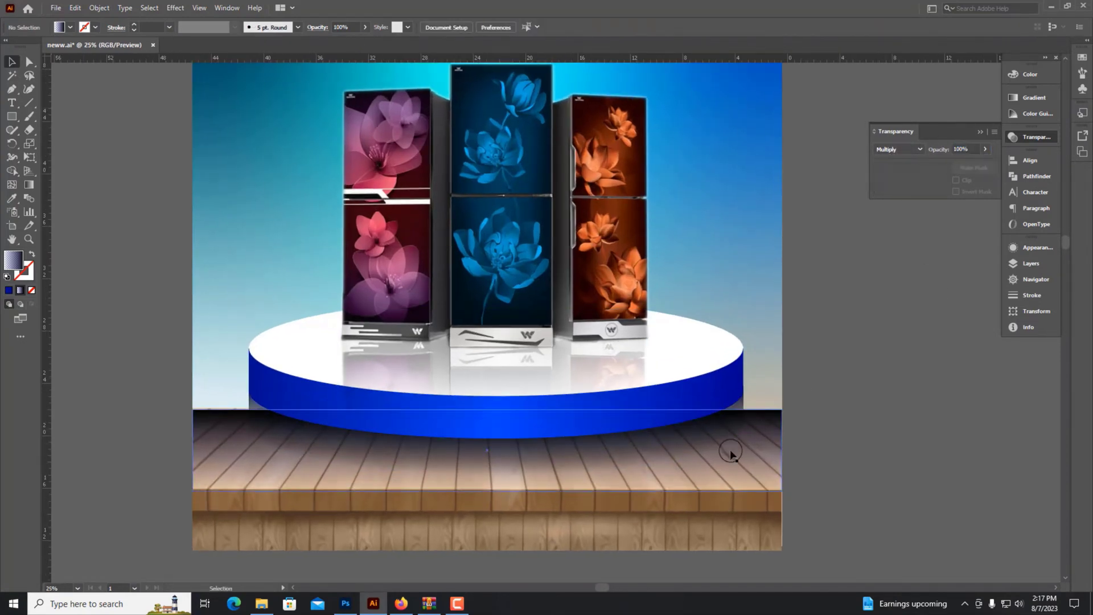
click(279, 467)
click(1045, 105)
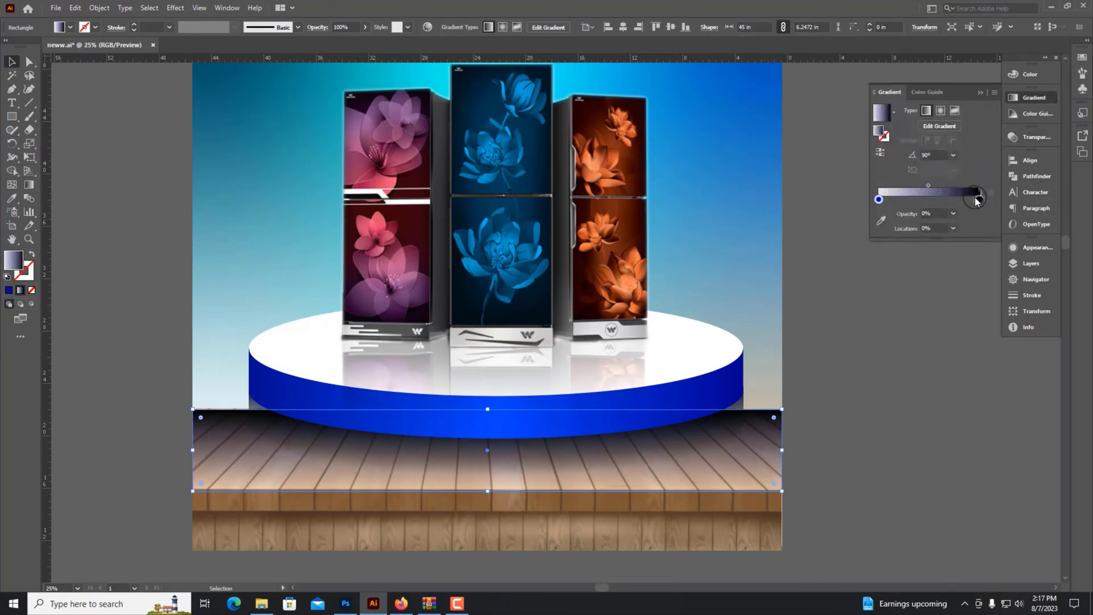
click(1036, 75)
click(929, 107)
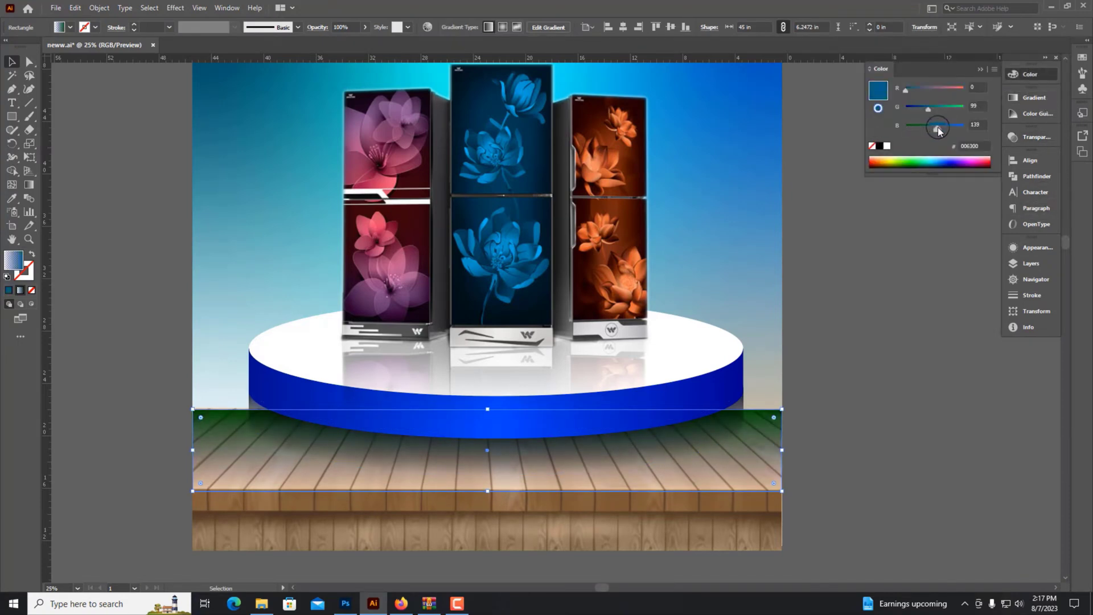
drag(938, 131, 944, 130)
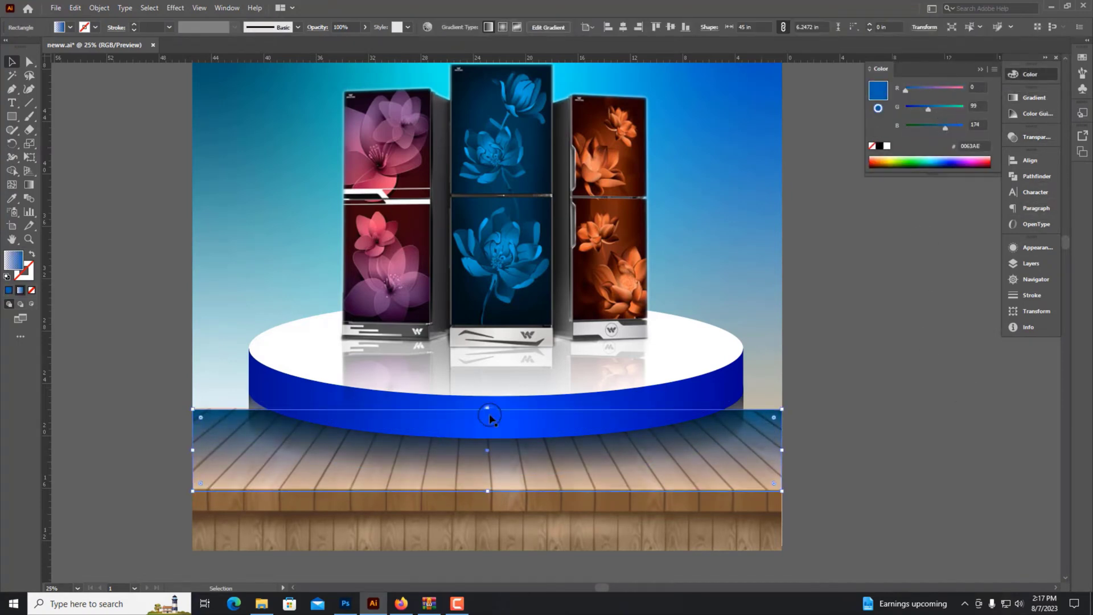
- Stretch the overlay up to the platform base and lower its opacity to 49%
drag(487, 409, 488, 407)
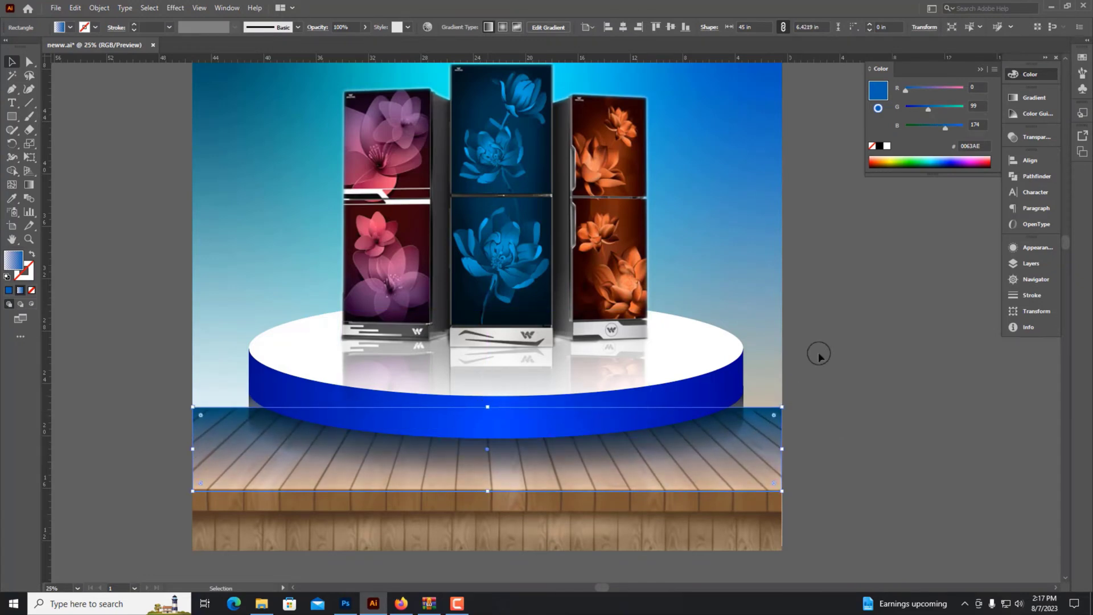
click(1044, 99)
click(1033, 136)
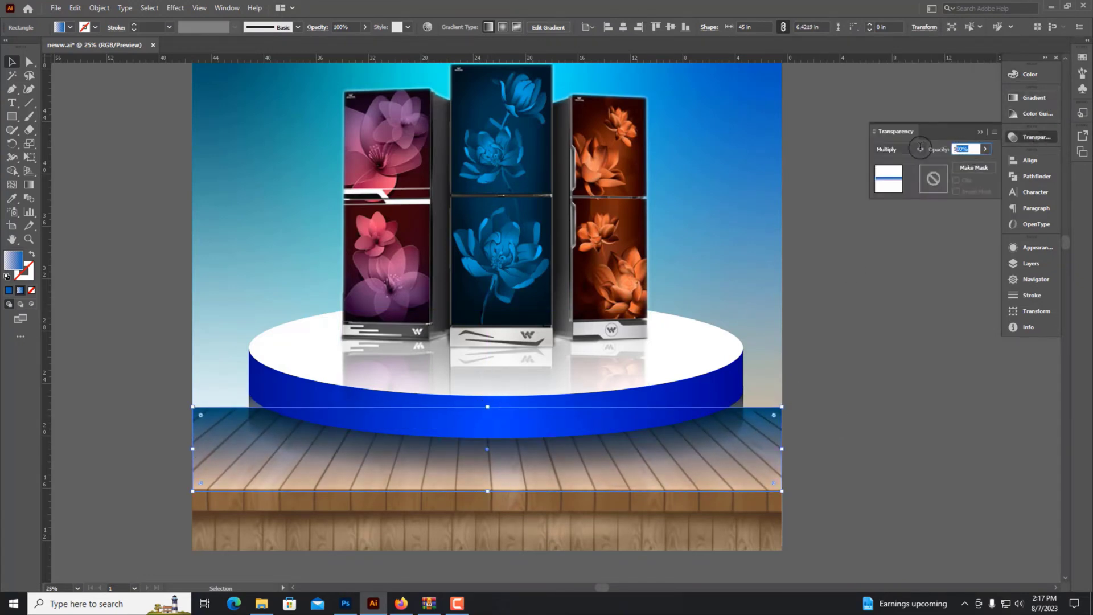
drag(971, 159, 964, 162)
- Send the floor gradient rectangle to the back, behind the wood image
click(822, 358)
key(ctrl+0)
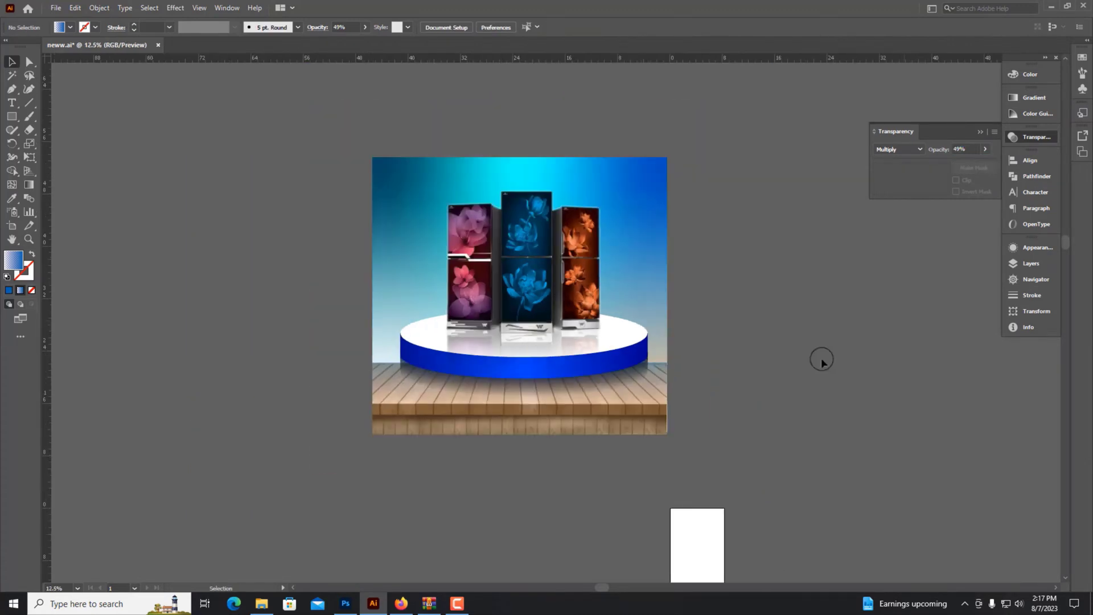
click(256, 414)
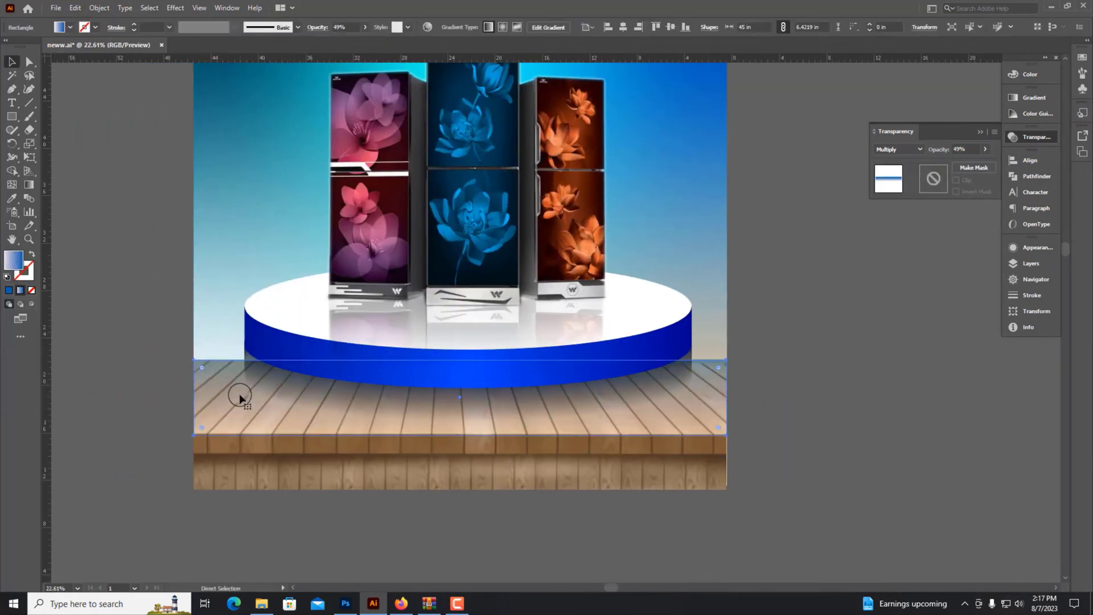
click(245, 477)
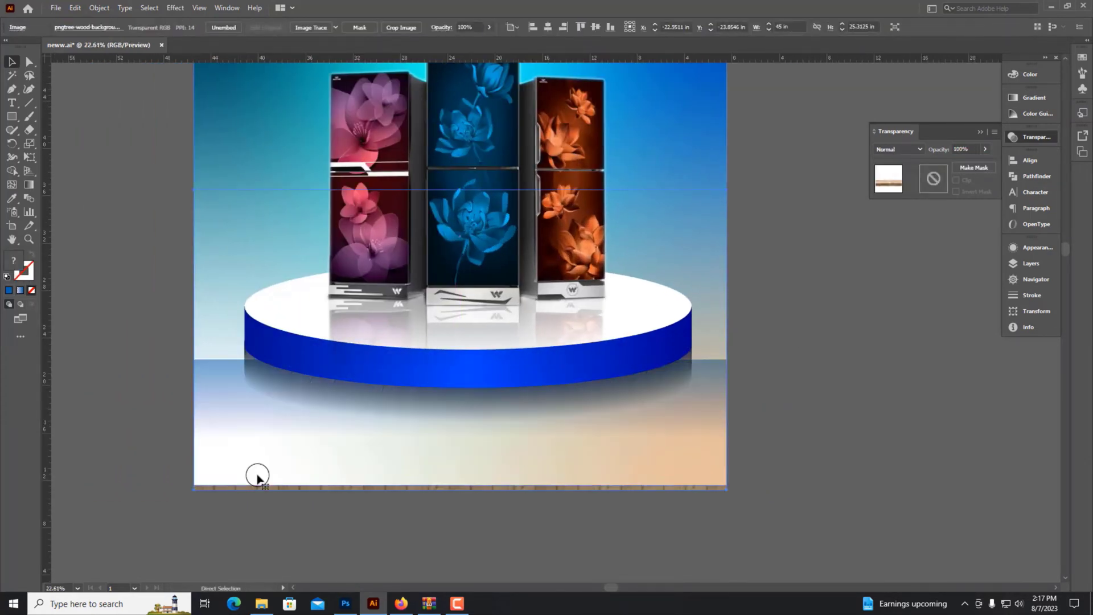
click(224, 468)
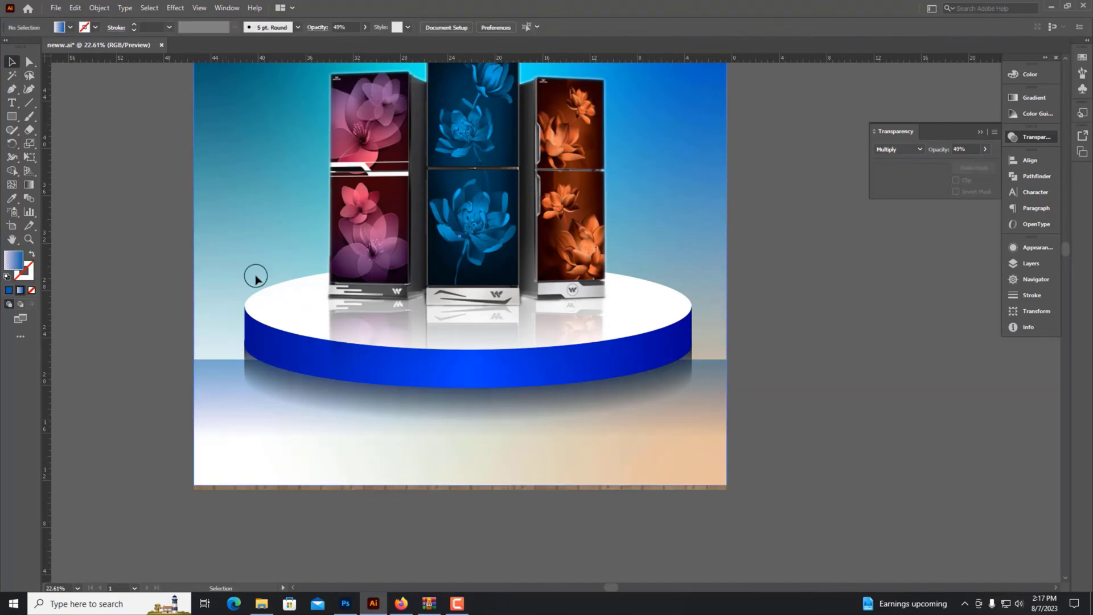
key(ctrl+shift+bracketleft)
- Extend the wood floor image to 45 × 24.9 in and recentre the whole artboard in view
click(398, 478)
scroll(805, 463, up, 3)
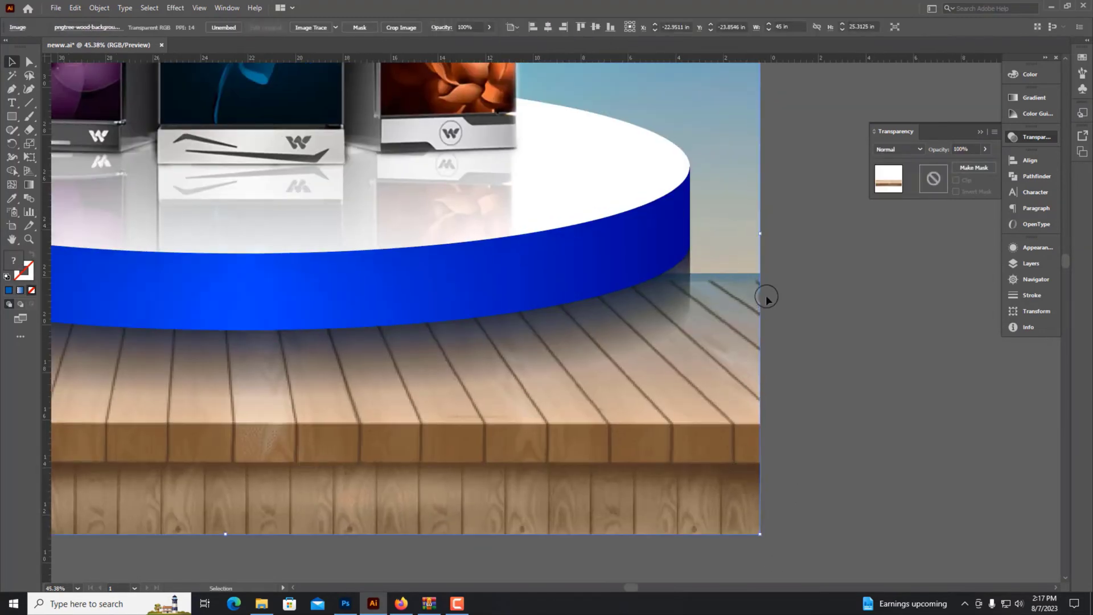
scroll(779, 523, up, 4)
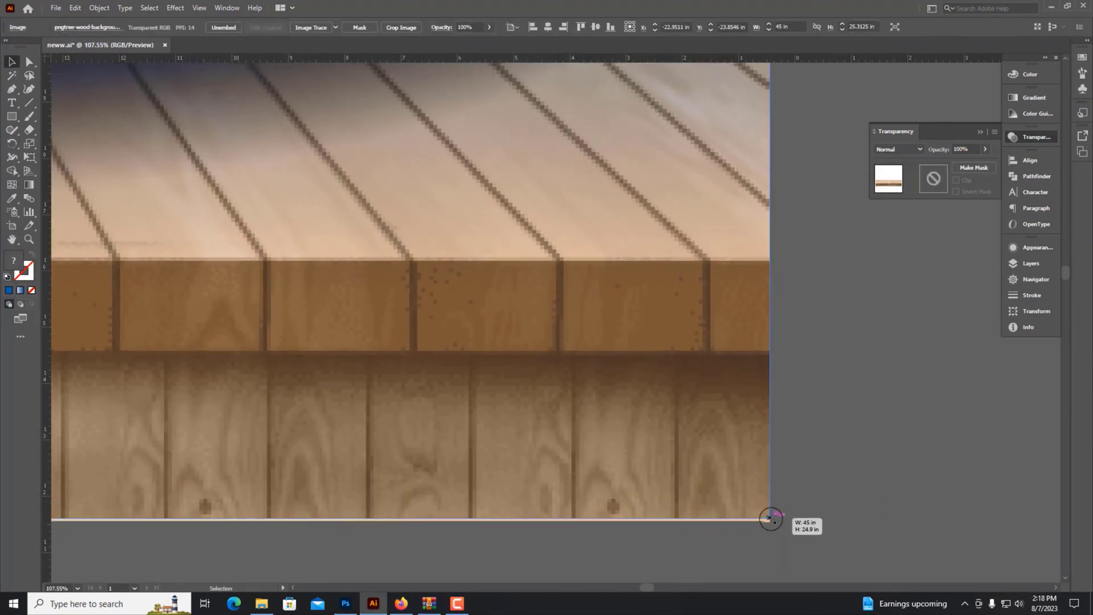
click(831, 515)
key(ctrl+minus)
key(ctrl+minus)
key(ctrl+minus)
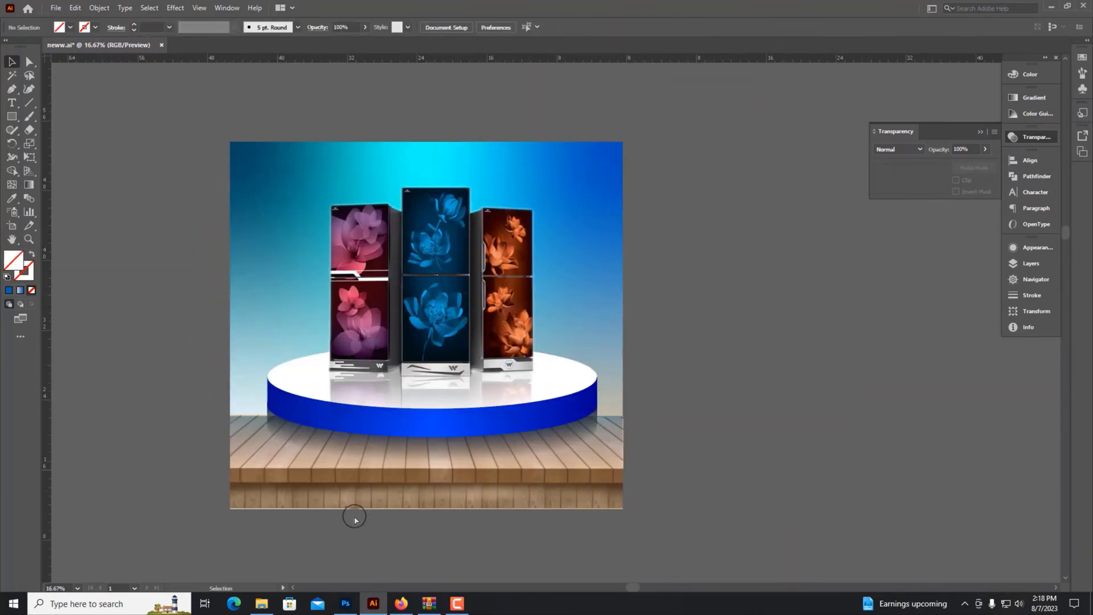
scroll(660, 426, up, 1)
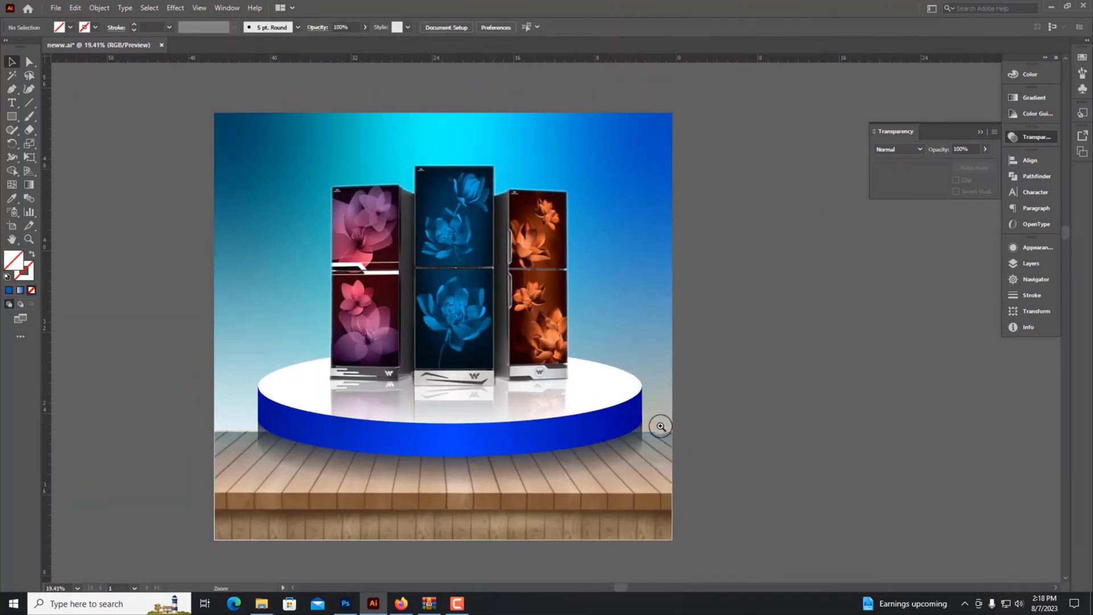
scroll(533, 528, up, 1)
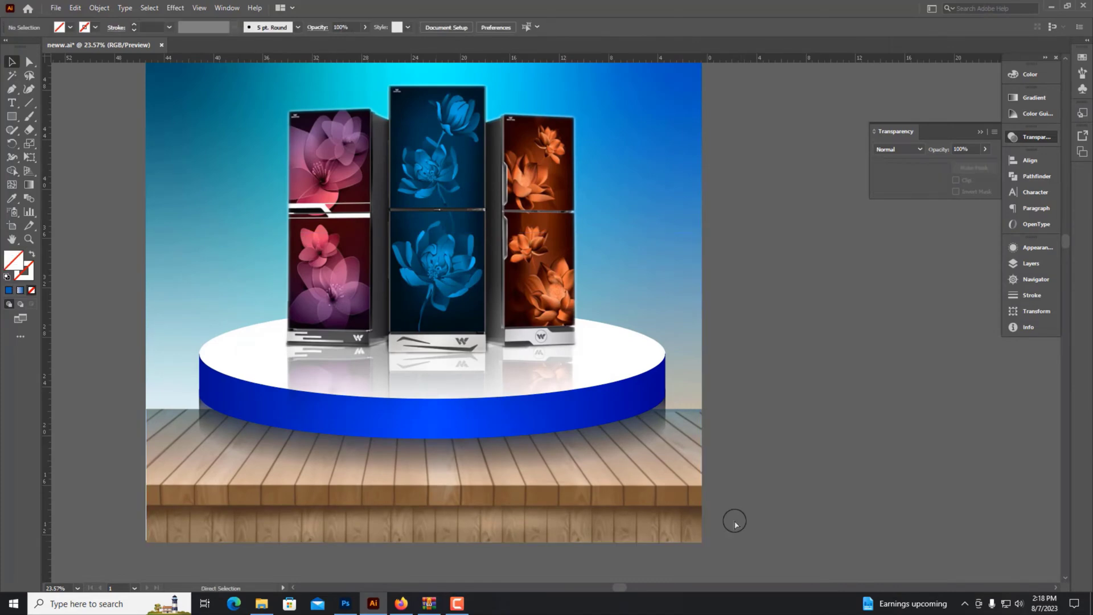
scroll(275, 520, up, 2)
scroll(171, 478, down, 1)
scroll(426, 440, down, 4)
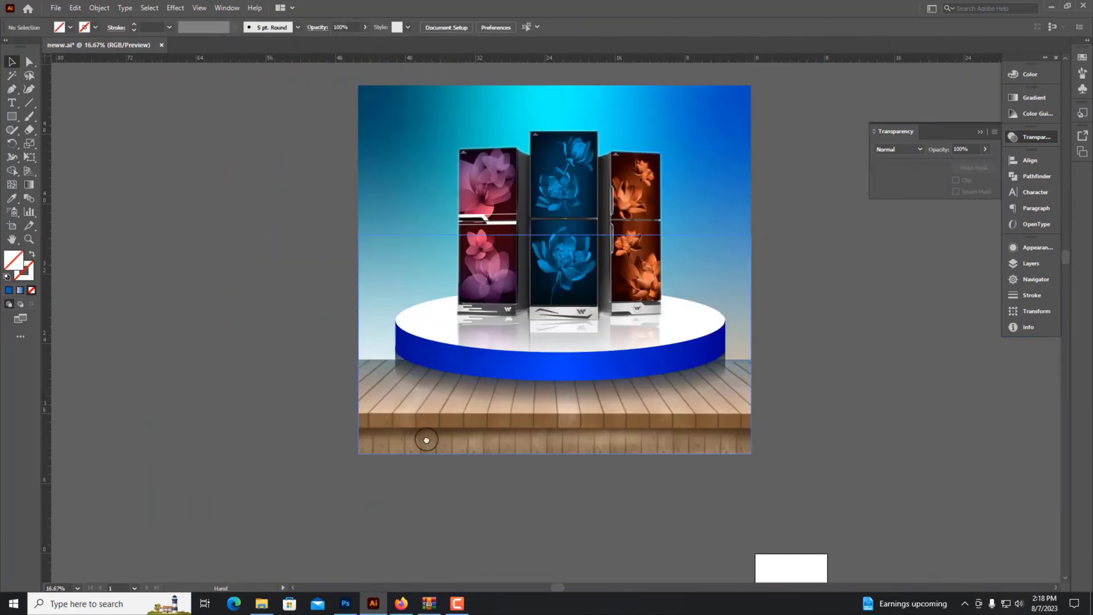
drag(426, 440, 371, 473)
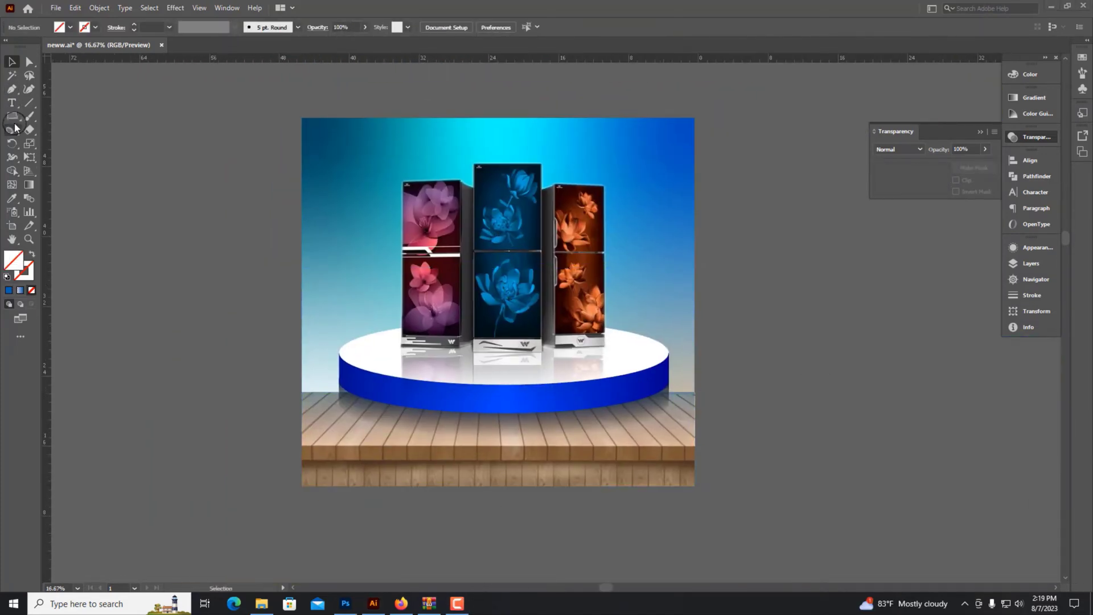
- Draw a circle with the Ellipse tool beside the artboard
drag(14, 121, 45, 153)
drag(814, 332, 895, 414)
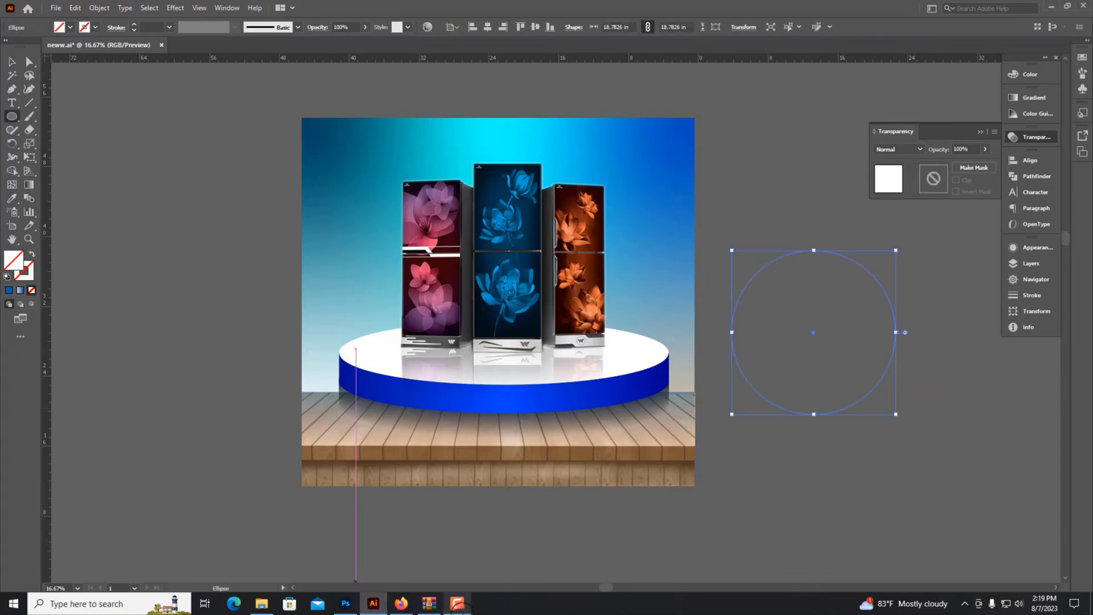
key(v)
drag(950, 358, 700, 378)
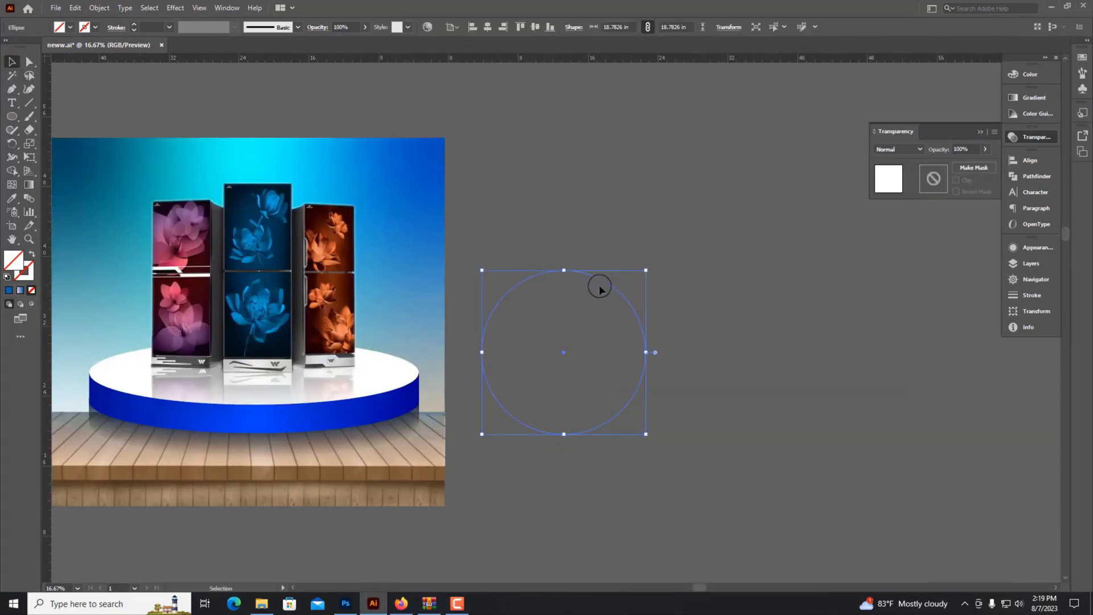
drag(599, 289, 732, 259)
- Fill the circle with a radial gradient from 100% to 0% opacity and squash it flat
click(1033, 98)
click(897, 195)
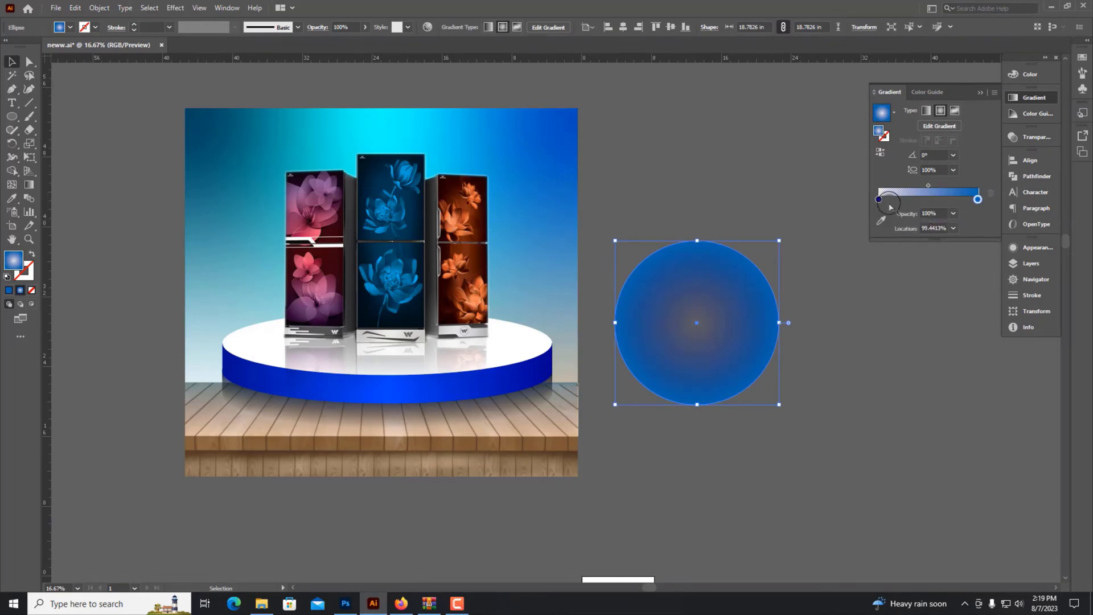
text(100)
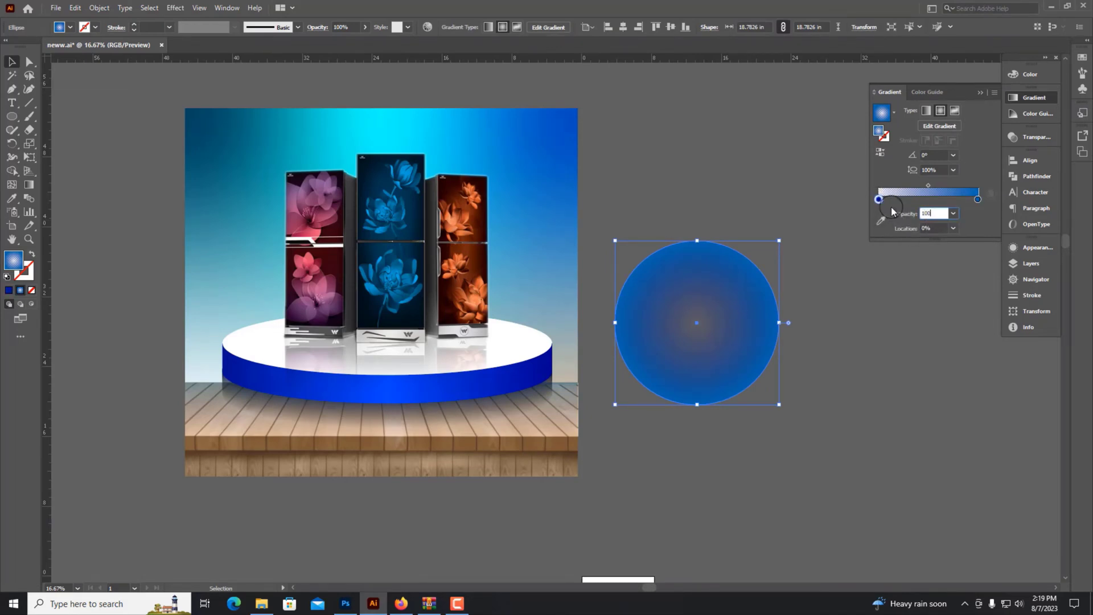
key(Return)
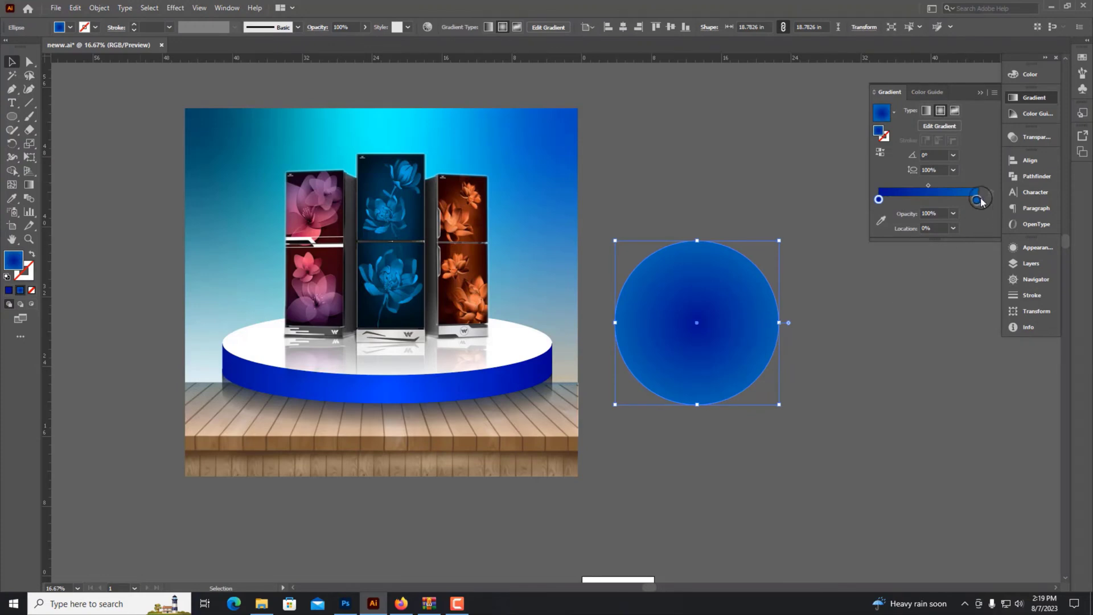
text(0)
key(Return)
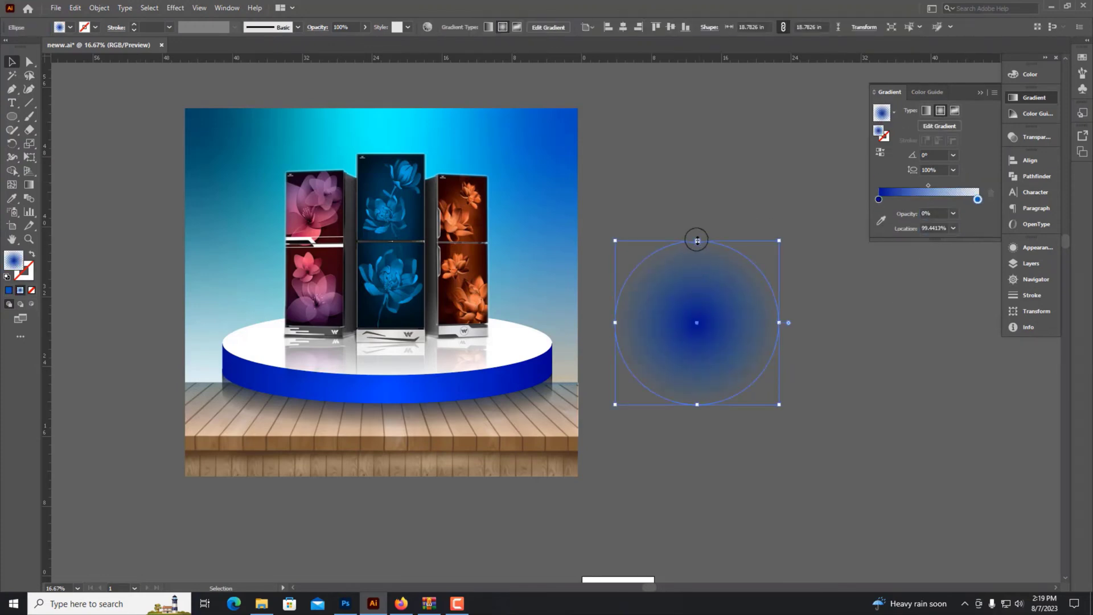
mouse_move(697, 241)
mouse_down()
mouse_move(721, 399)
mouse_move(584, 336)
mouse_up()
- Set the gradient ellipse's blend mode to Multiply
scroll(582, 324, up, 5)
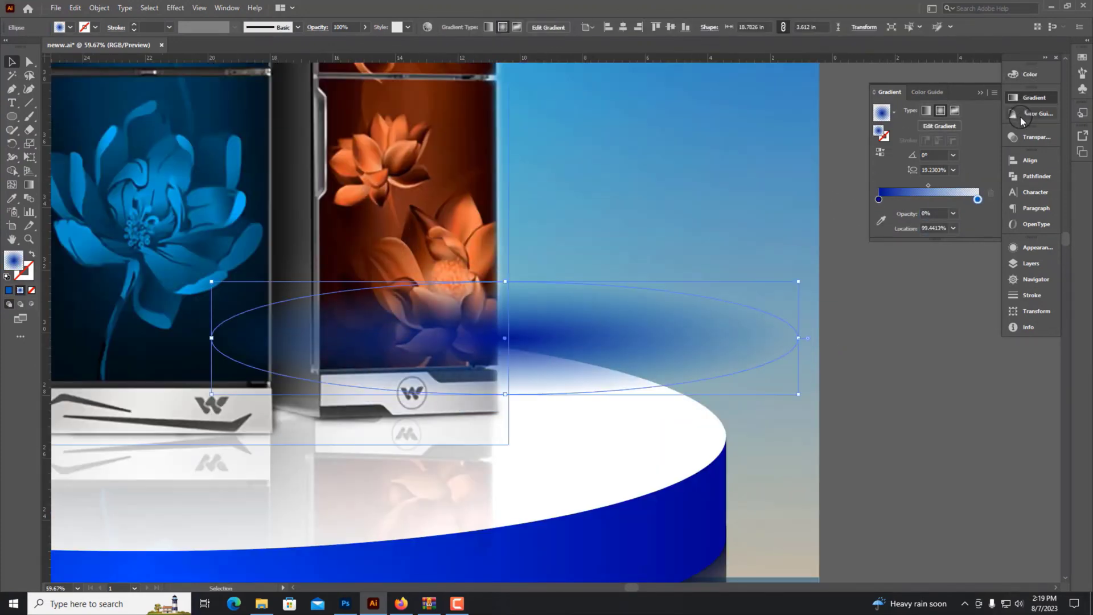
click(977, 92)
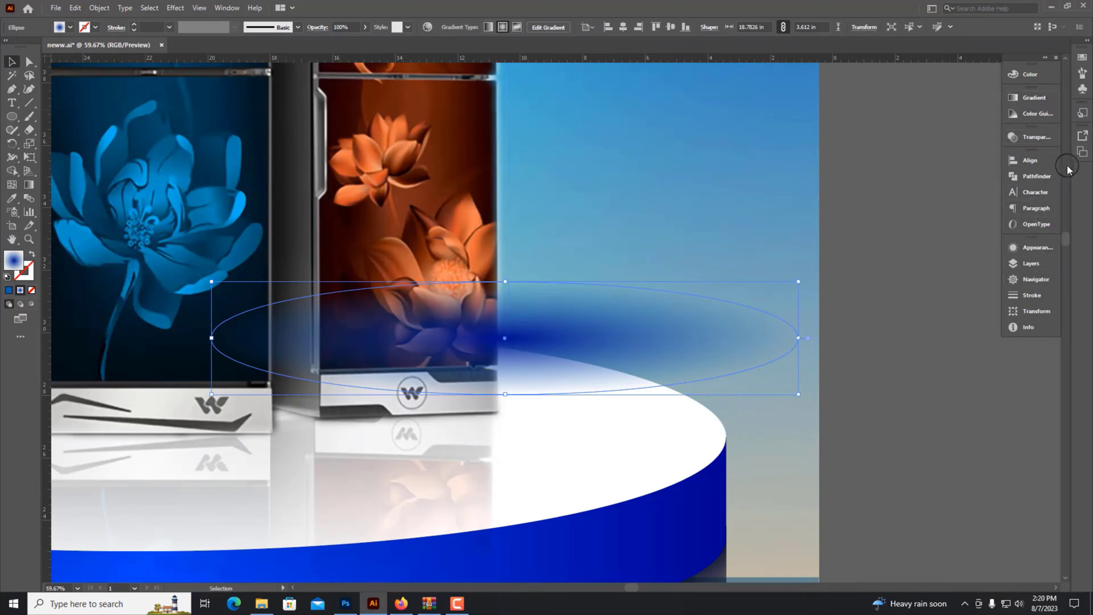
click(1036, 137)
click(898, 149)
click(893, 177)
click(906, 306)
key(ctrl+minus)
key(ctrl+minus)
click(592, 343)
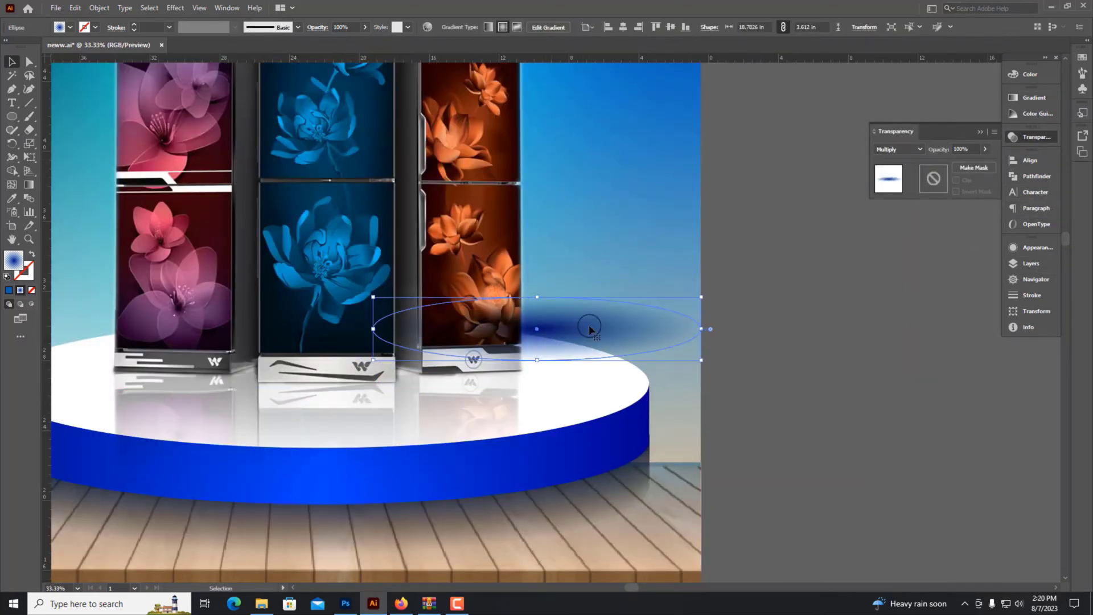
- Tilt the shadow ellipse counter-clockwise and pull its bottom point down to enlarge it
drag(369, 294, 368, 333)
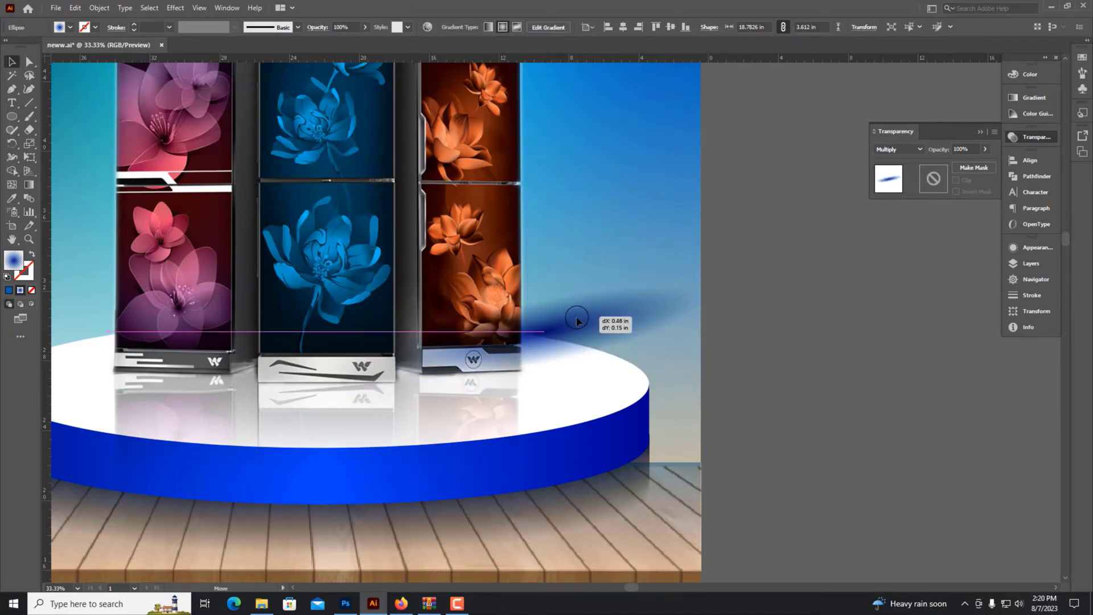
key(a)
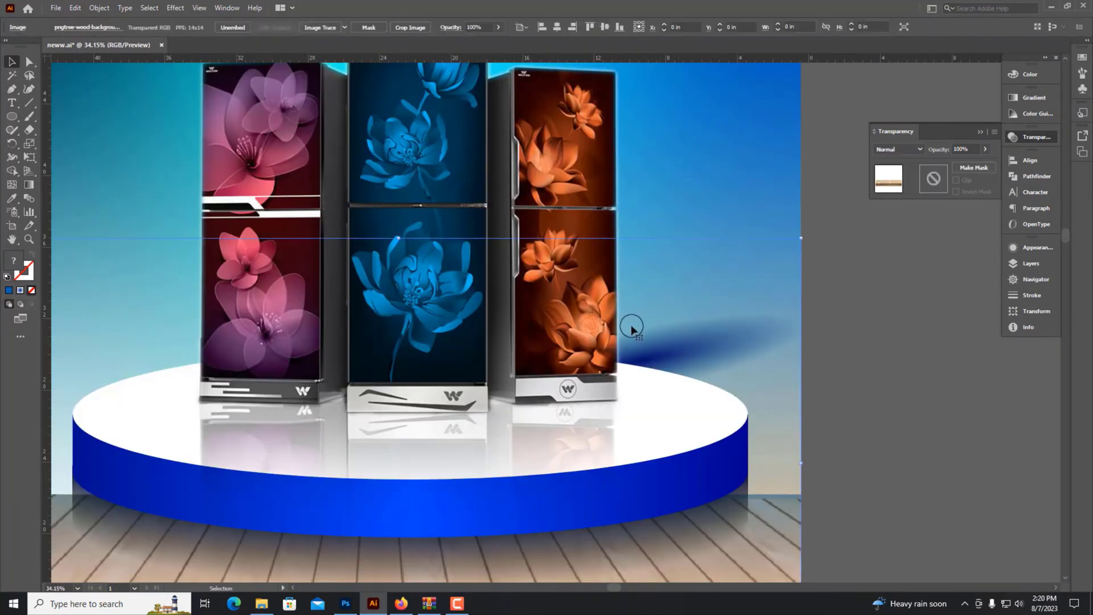
click(838, 380)
click(629, 329)
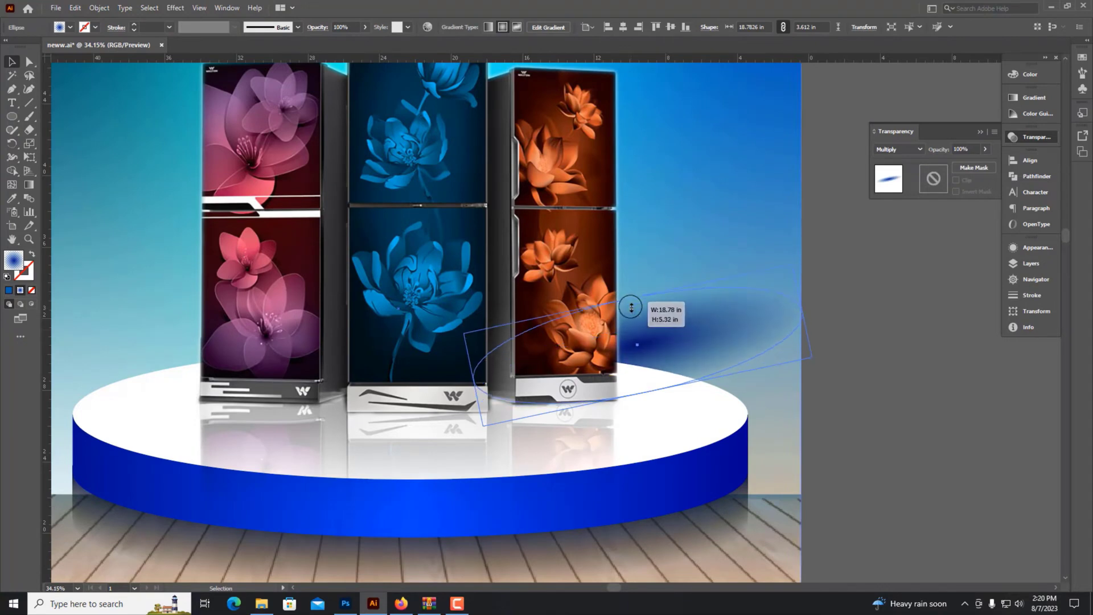
drag(653, 394, 650, 406)
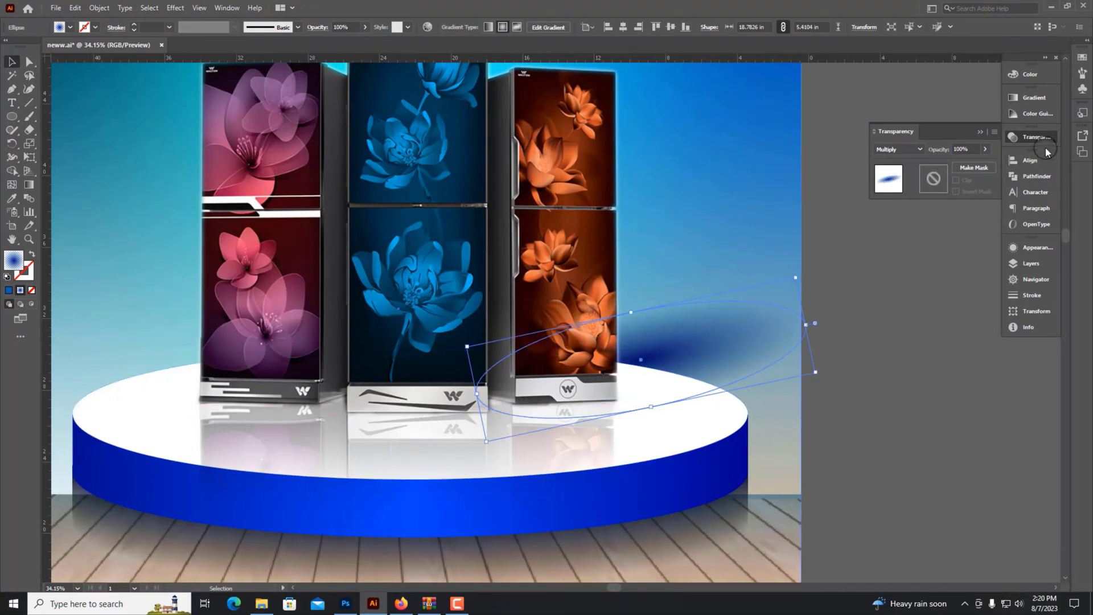
- Slide the outer transparent gradient stop inward to spread the shadow
click(1033, 98)
click(977, 194)
drag(966, 201, 960, 203)
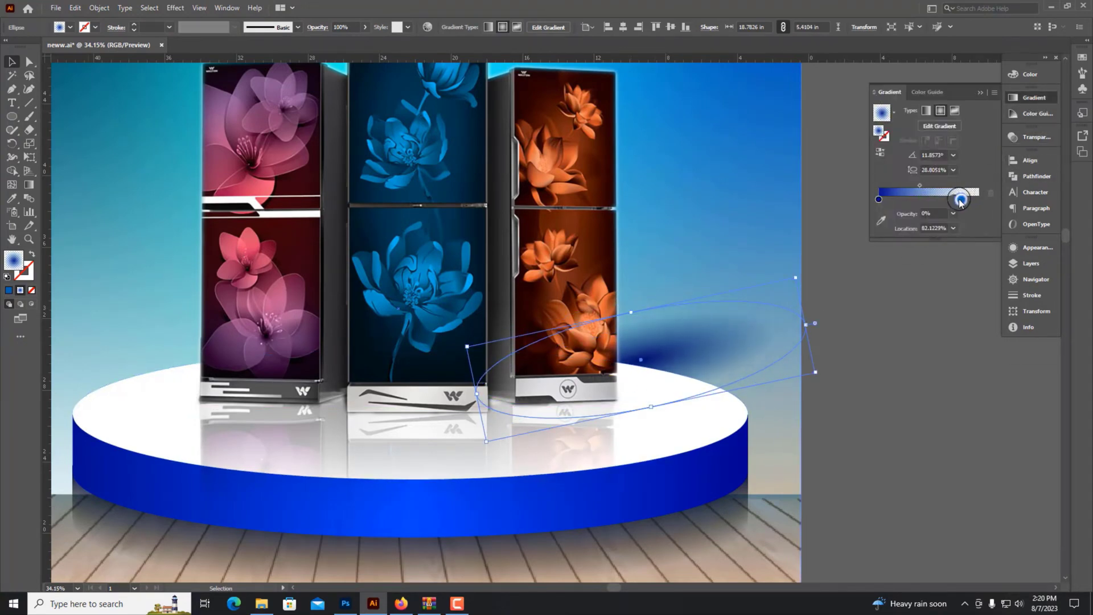
click(1024, 75)
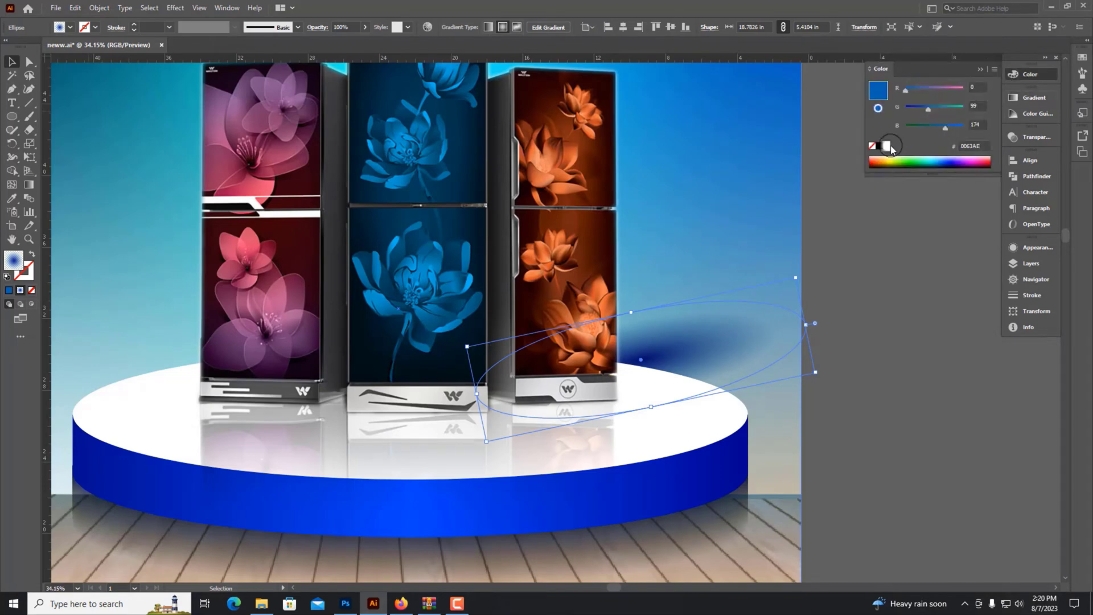
click(896, 265)
key(ctrl+minus)
key(ctrl+minus)
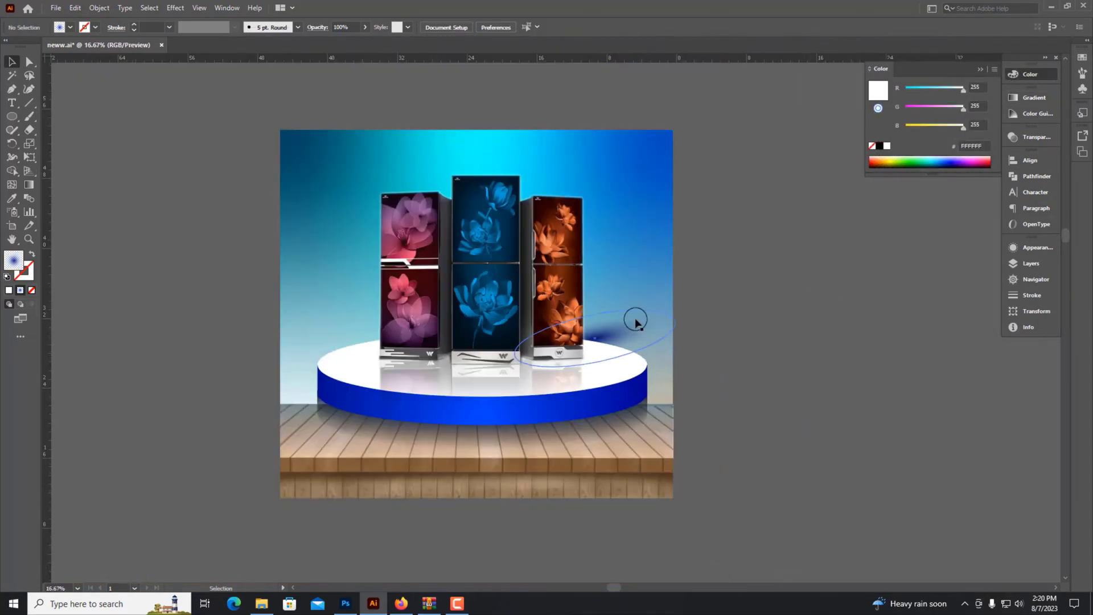
- Make the shadow's gradient stop black at 60% opacity and shift the midpoint outward
click(633, 317)
click(879, 146)
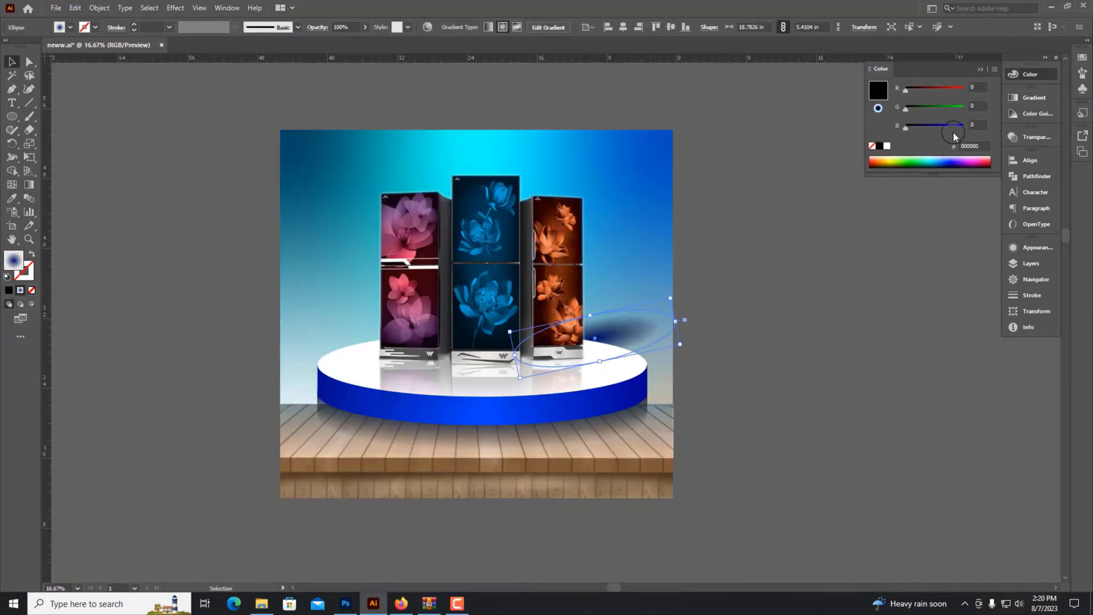
key(ctrl+F9)
click(1030, 74)
click(879, 146)
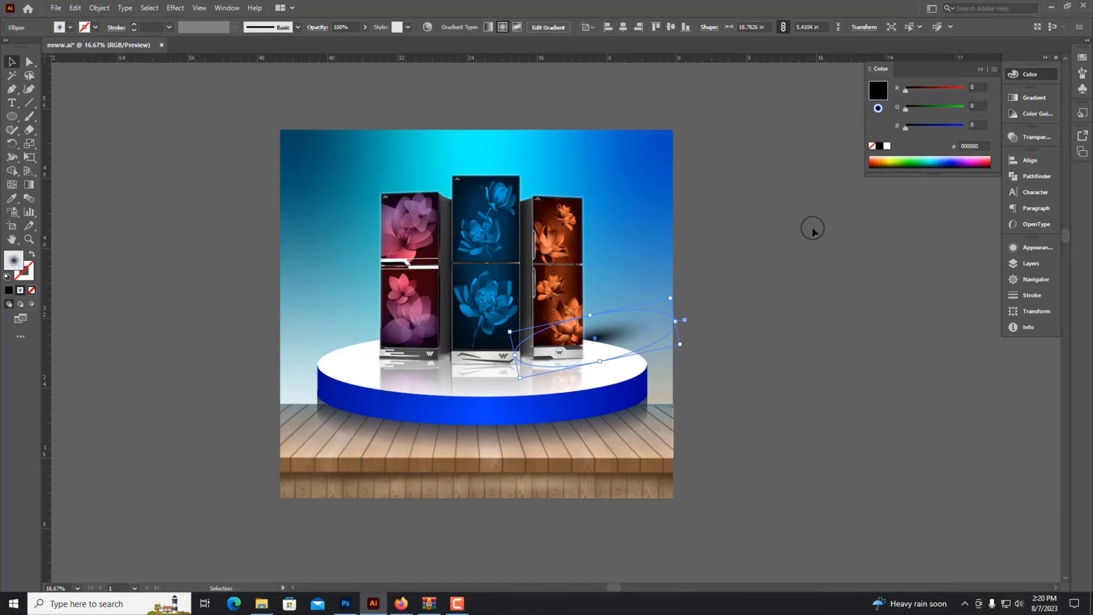
click(1033, 99)
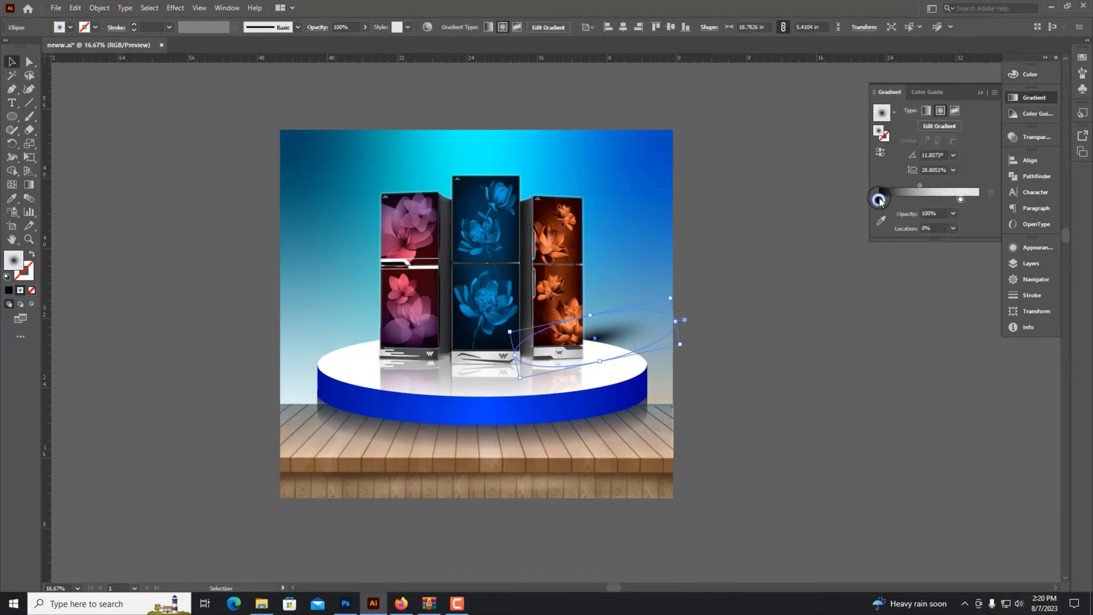
text(60)
key(Return)
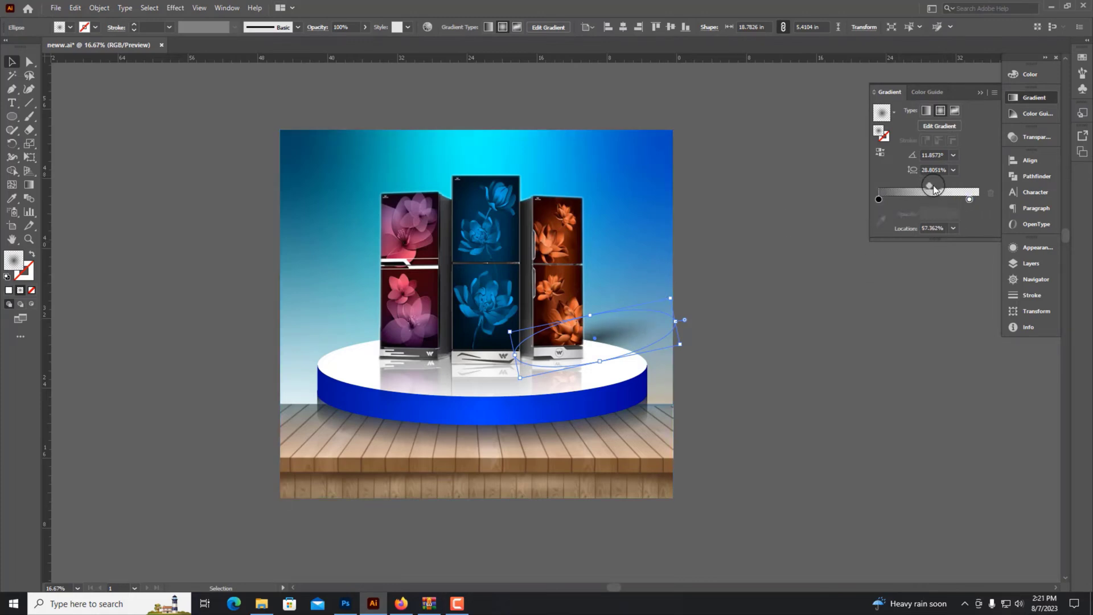
drag(932, 186, 933, 186)
- Create a vertically reflected copy of the shadow and place it left of the fridges
drag(578, 360, 374, 361)
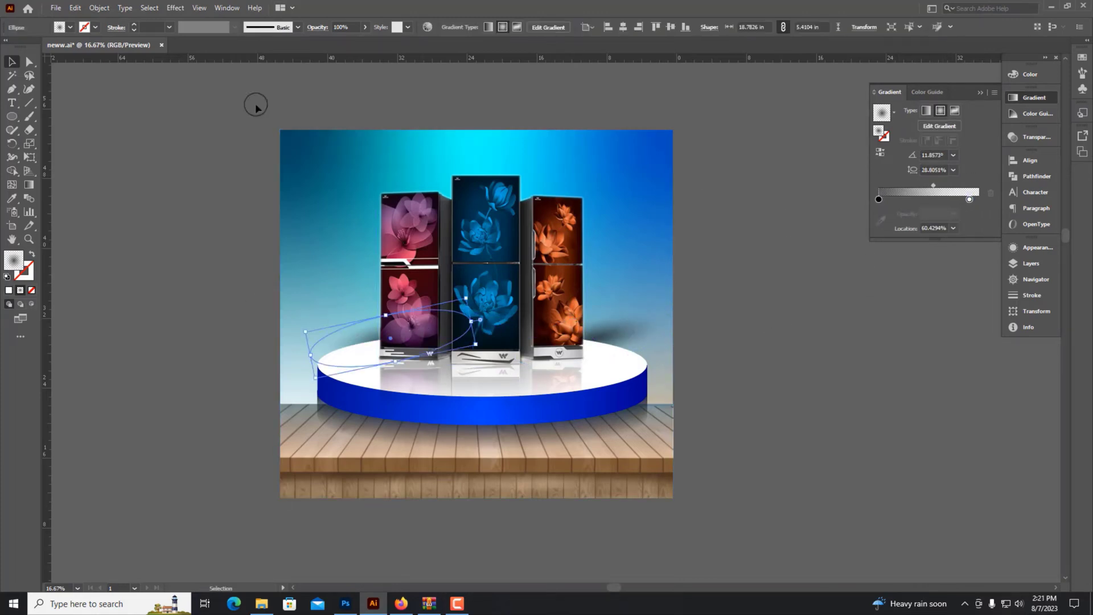
drag(13, 143, 51, 159)
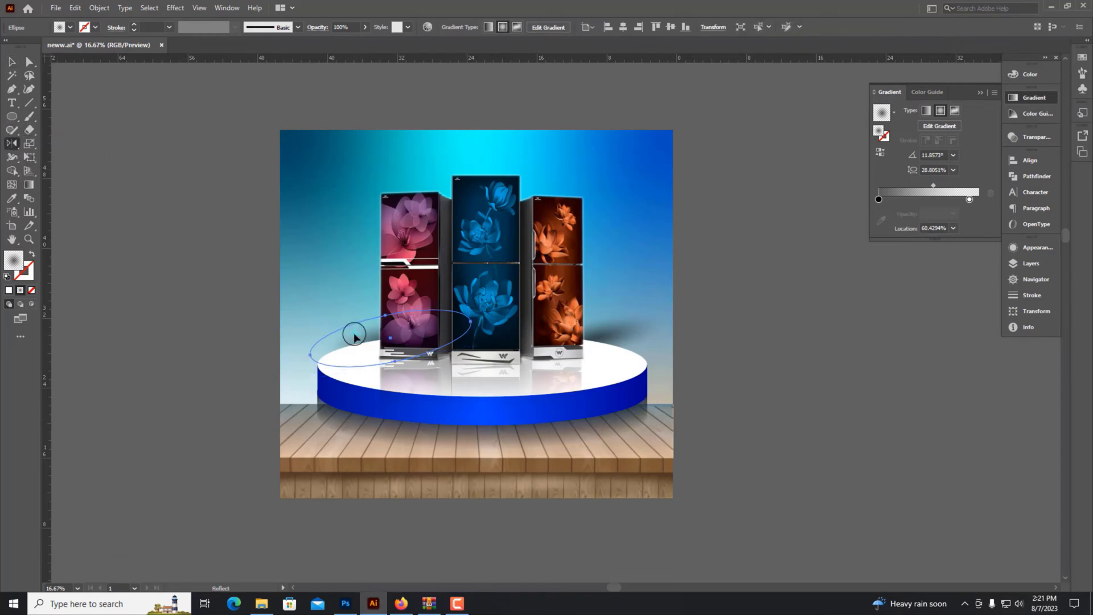
key(Return)
click(557, 374)
key(v)
drag(342, 330, 369, 341)
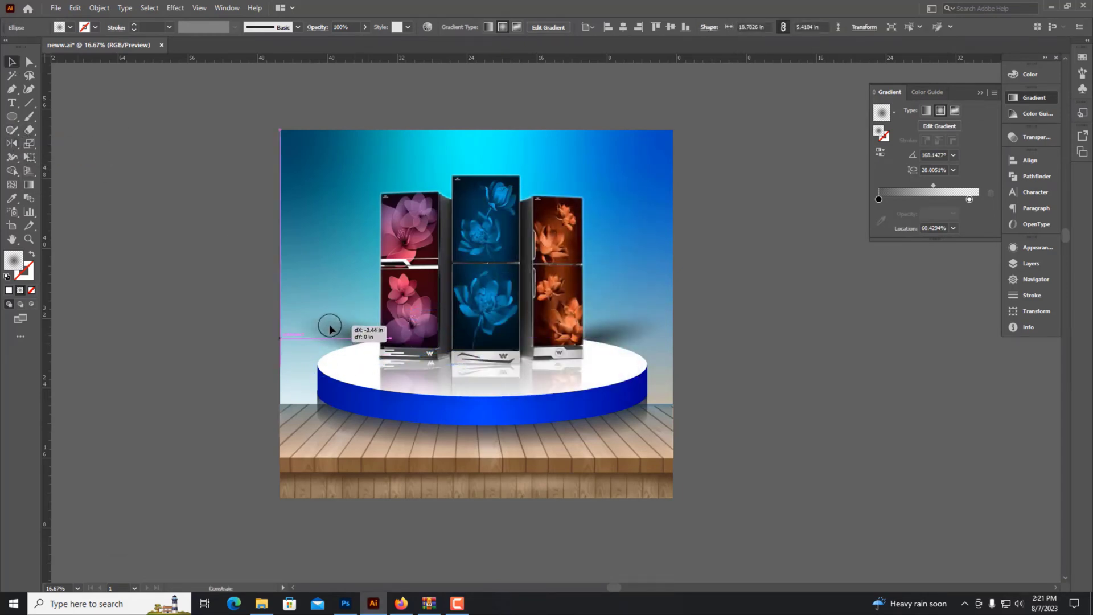
click(376, 318)
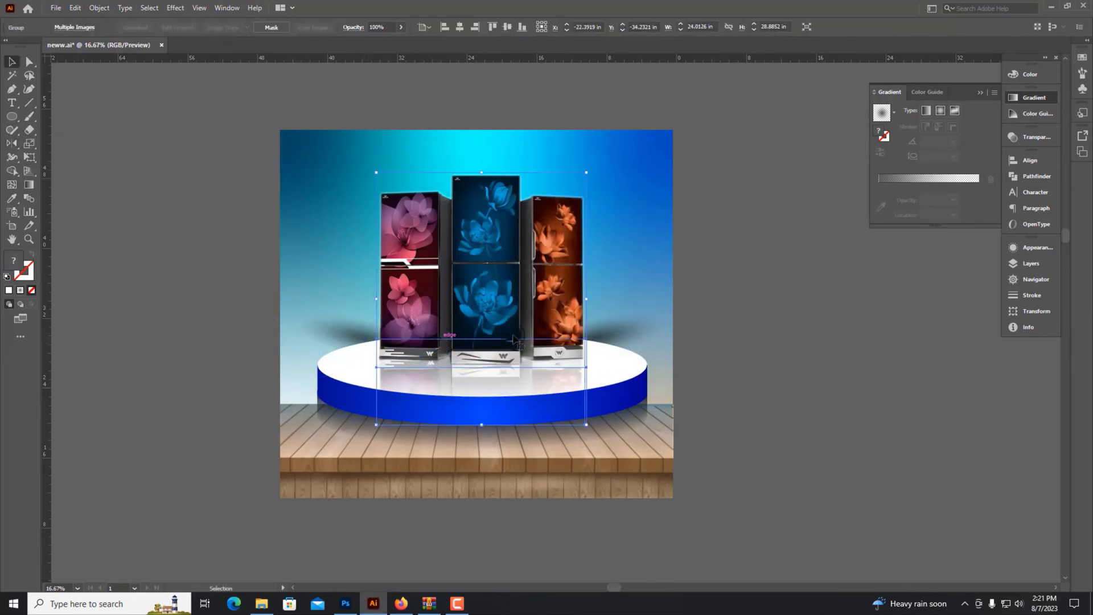
- Nudge the left shadow slightly further left and check the result
click(200, 307)
key(ctrl+minus)
scroll(428, 332, up, 3)
click(361, 356)
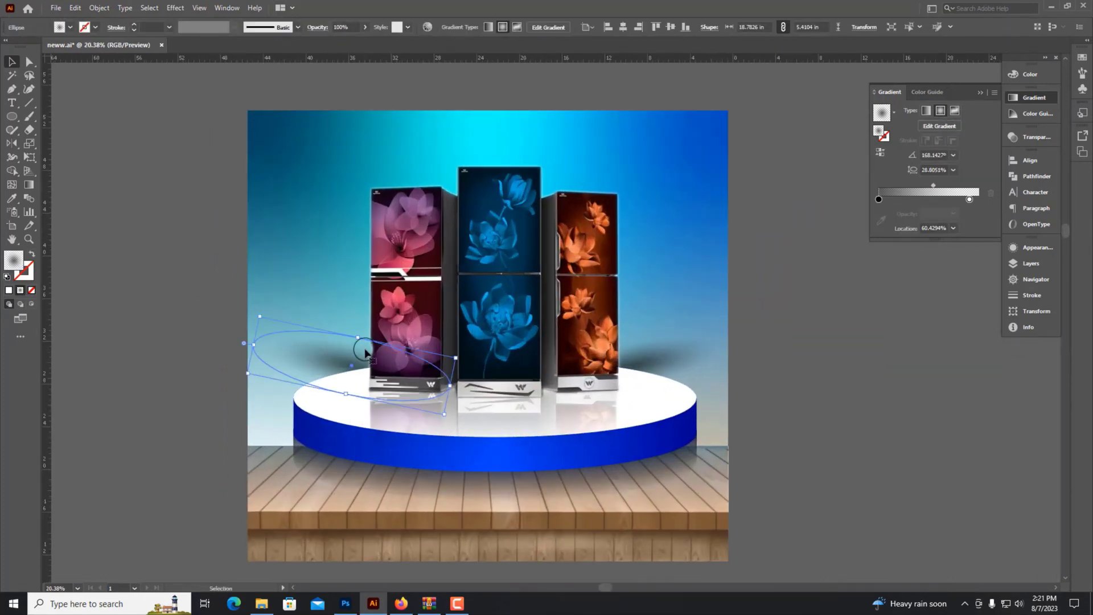
drag(350, 353, 354, 354)
click(743, 427)
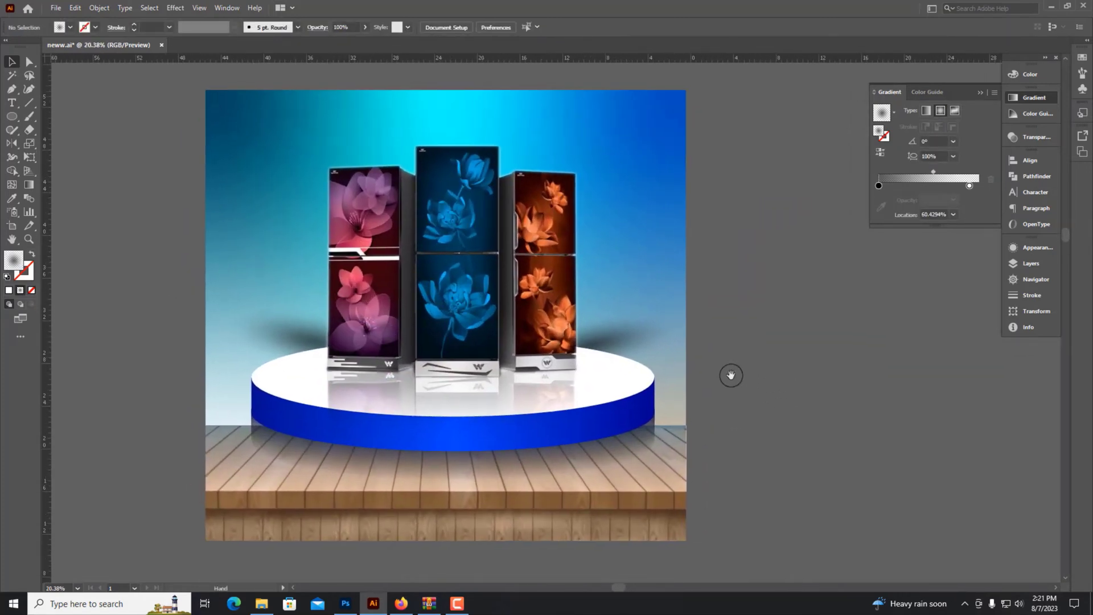
drag(784, 379, 753, 392)
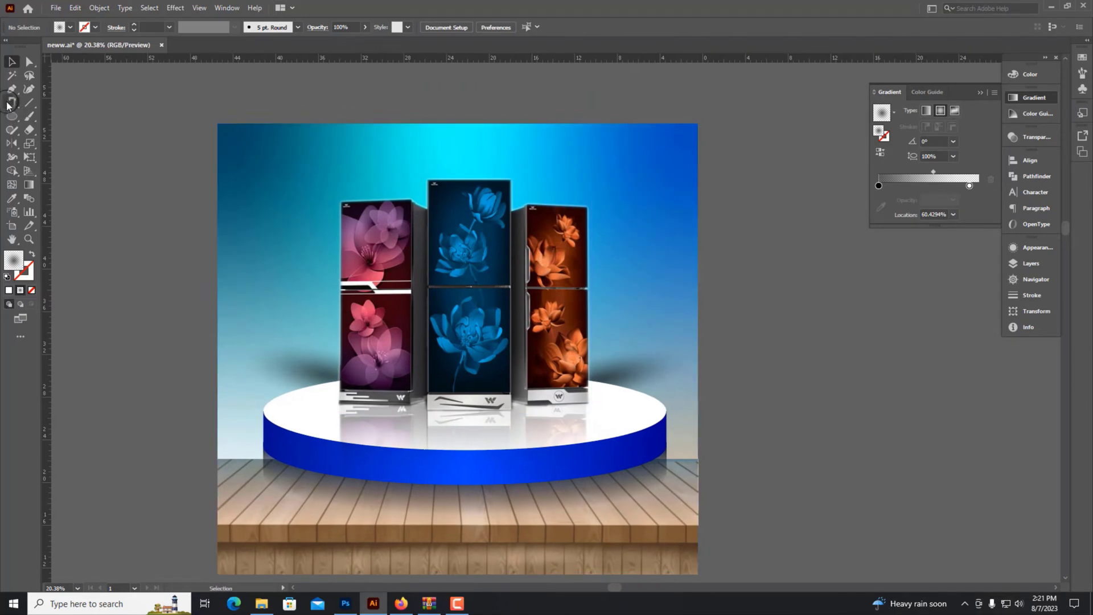
- Draw a long white horizontal line with a 10 pt stroke and no fill
click(31, 254)
key(ctrl+minus)
key(ctrl+minus)
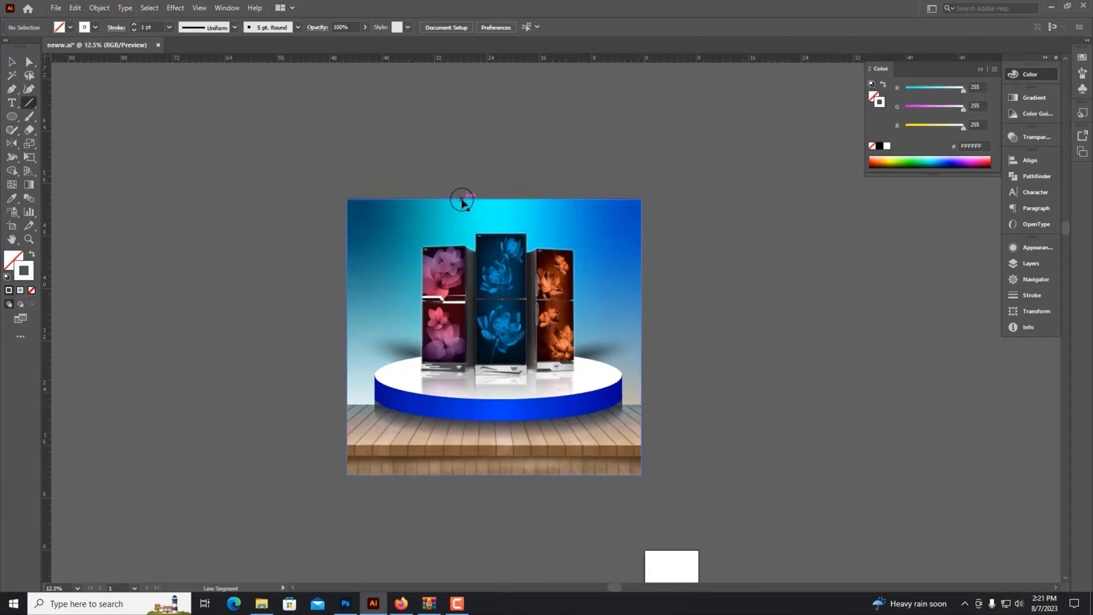
drag(110, 213, 720, 212)
key(v)
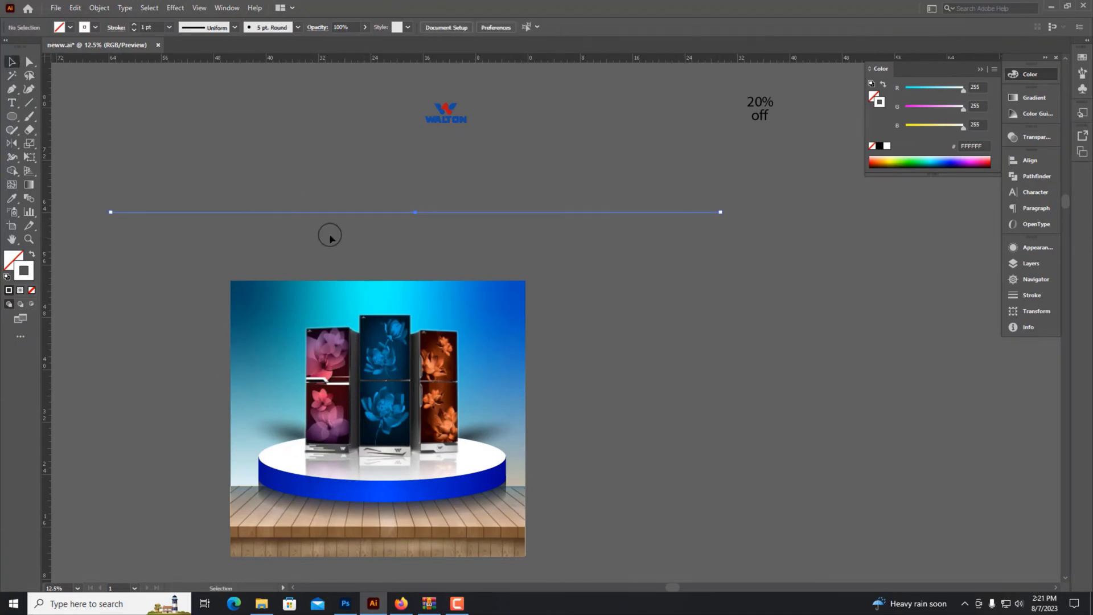
click(1031, 296)
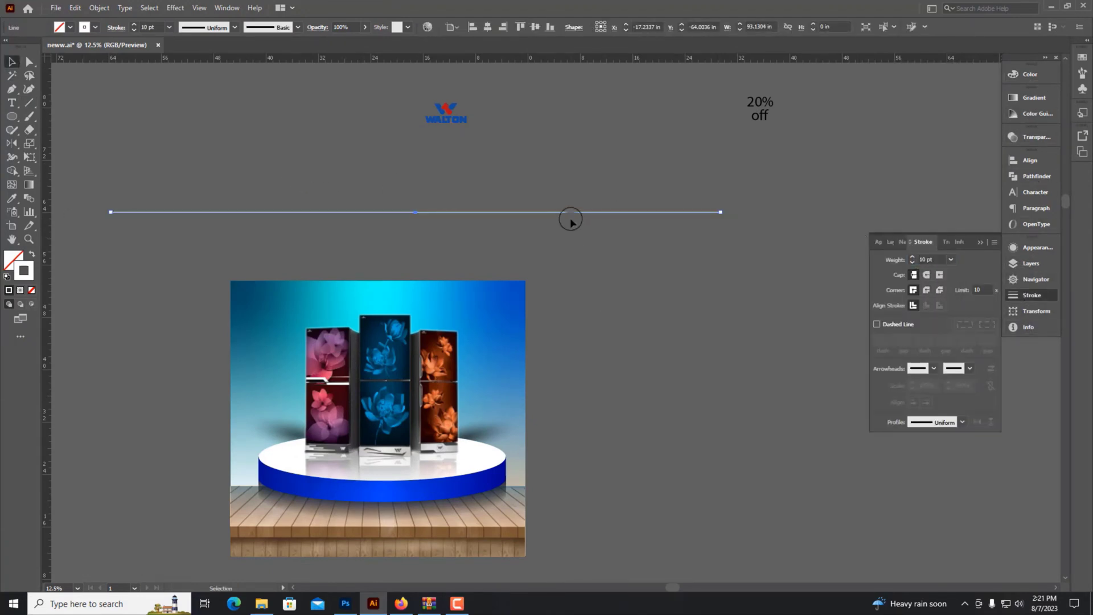
- Copy the line and repeat with Ctrl+D to build an evenly spaced stack
mouse_move(580, 210)
mouse_down()
mouse_move(464, 190)
mouse_move(471, 170)
mouse_up()
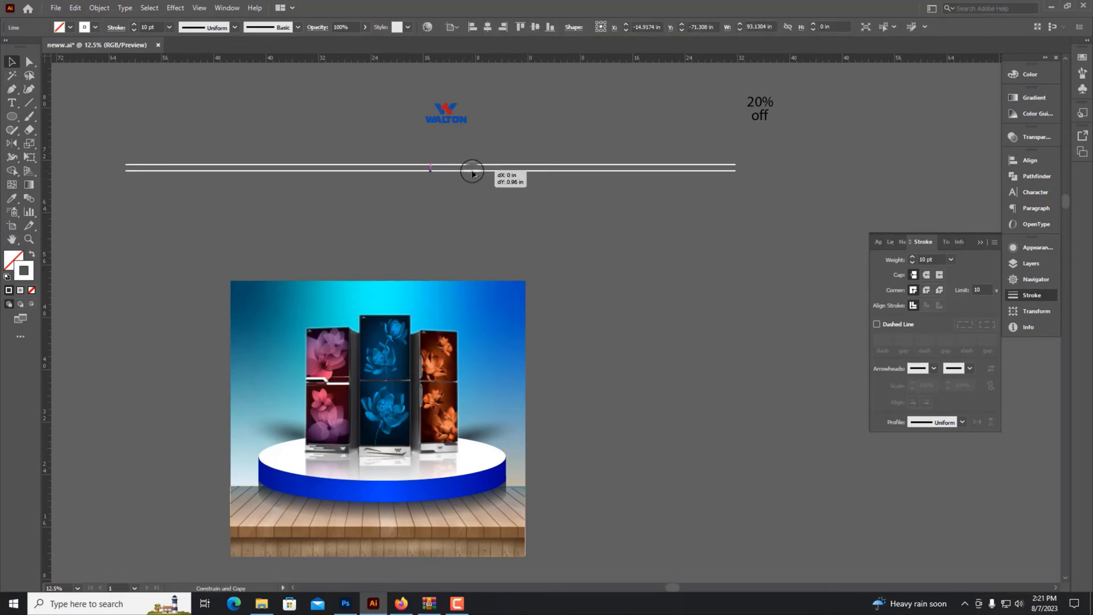
key(ctrl+d)
key(ctrl+d)
key(ctrl+d)
key(ctrl+d)
key(ctrl+d)
key(ctrl+d)
key(ctrl+d)
key(ctrl+minus)
key(ctrl+d)
key(ctrl+d)
key(ctrl+d)
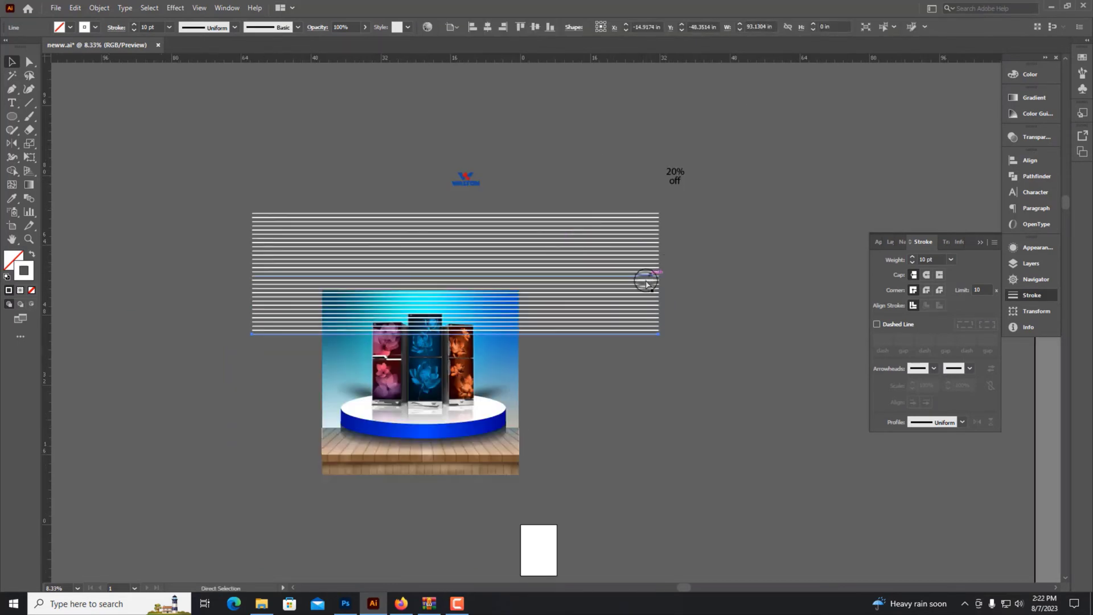
key(ctrl+d)
key(ctrl+d)
key(ctrl+d)
key(ctrl+d)
key(ctrl+d)
key(ctrl+d)
key(ctrl+d)
right_click(594, 341)
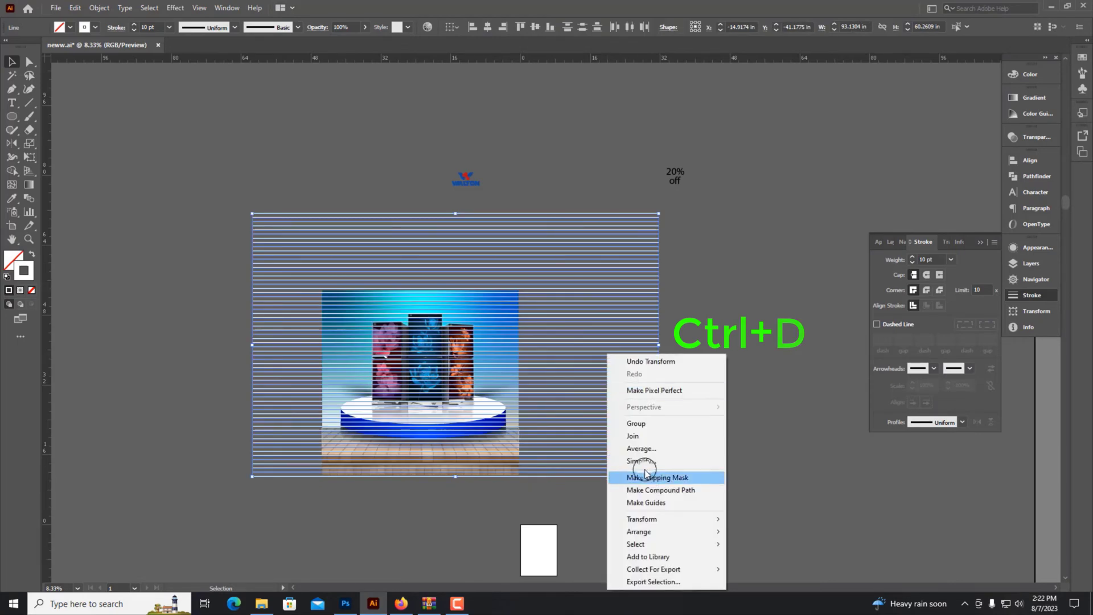
- Group the white lines, then rotate, scale and move the group into steep diagonal stripes
click(639, 419)
click(246, 214)
mouse_move(247, 214)
mouse_down()
mouse_move(390, 508)
mouse_move(585, 495)
mouse_up()
scroll(585, 490, up, 3)
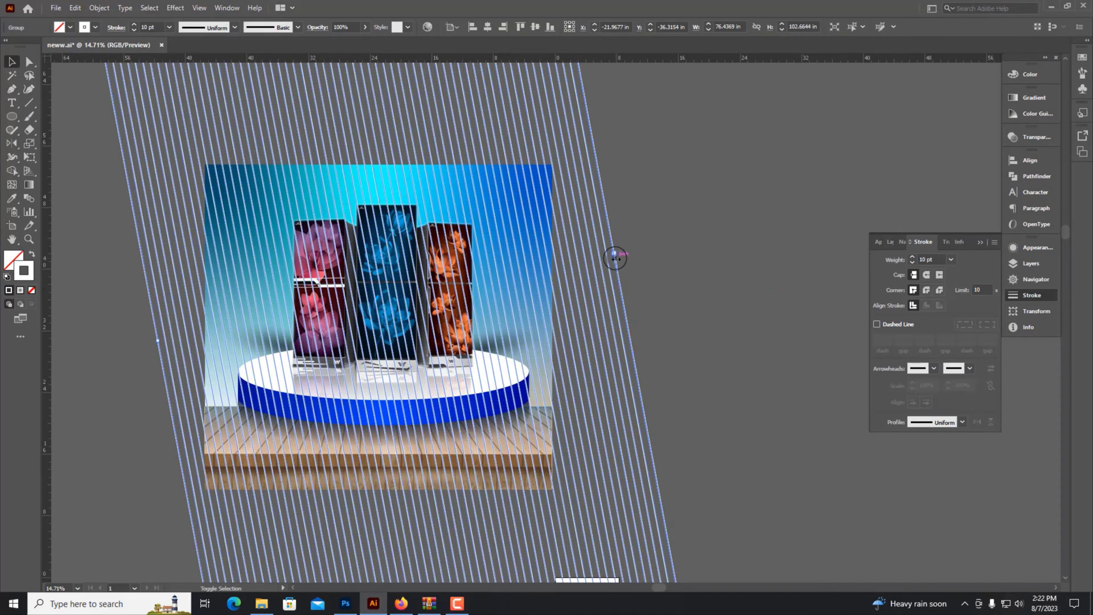
mouse_move(615, 258)
mouse_down()
mouse_move(590, 279)
mouse_move(577, 244)
mouse_up()
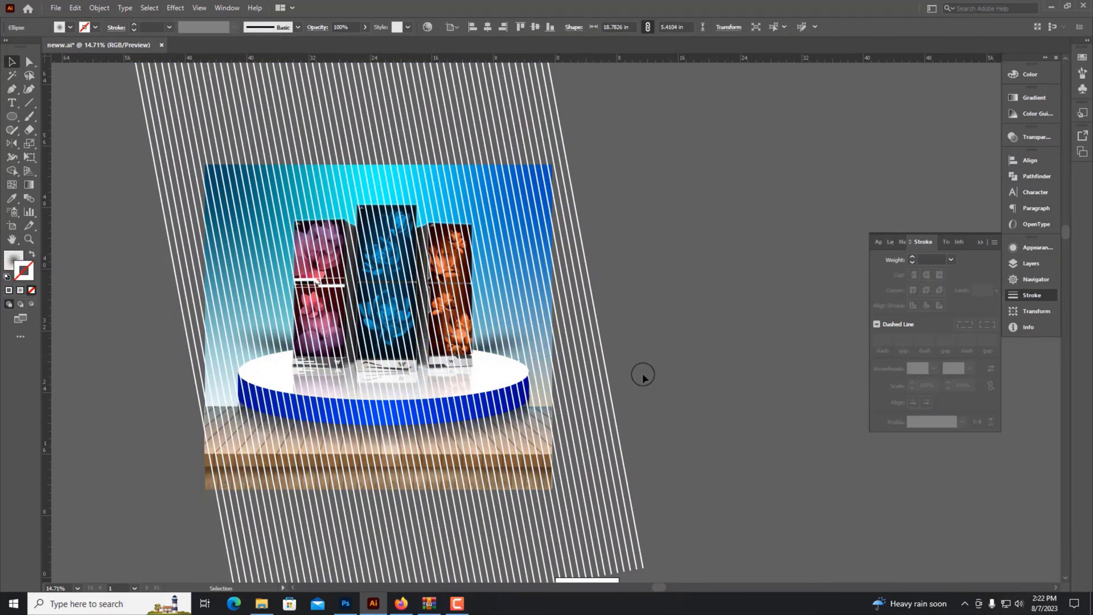
mouse_move(578, 431)
mouse_down()
mouse_move(569, 460)
mouse_move(678, 410)
mouse_up()
key(ctrl+minus)
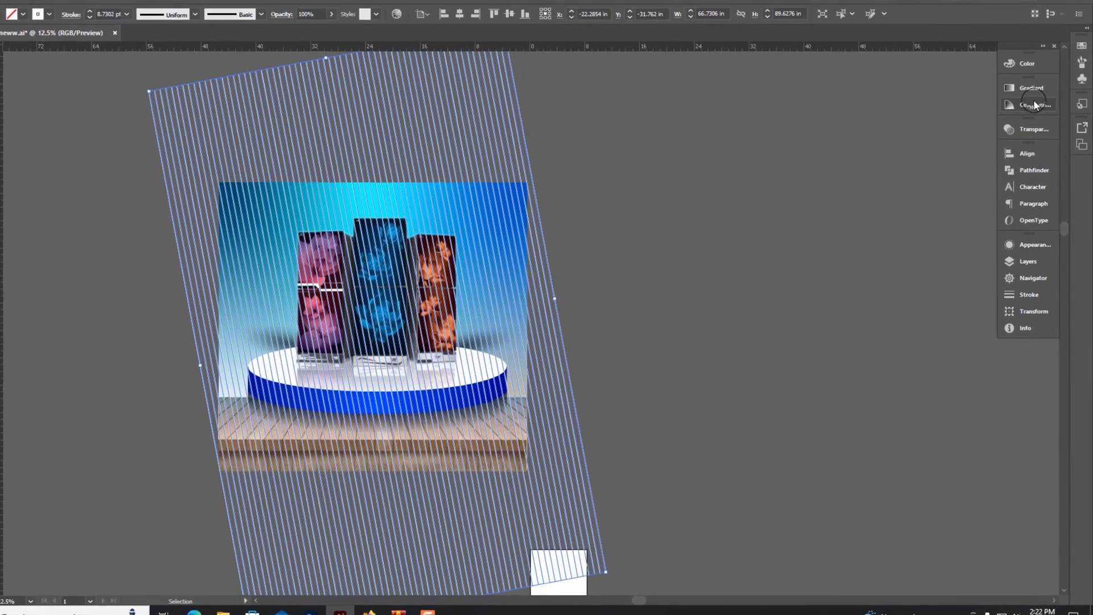
- Set the stripe group to Soft Light blend mode at 57% opacity
click(1036, 136)
click(898, 149)
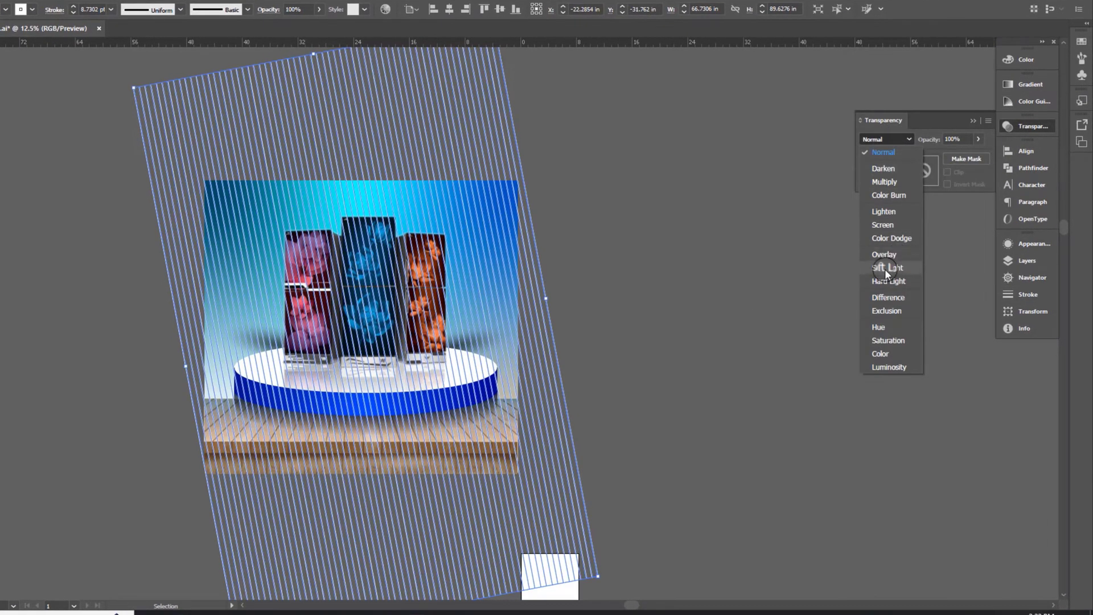
click(885, 268)
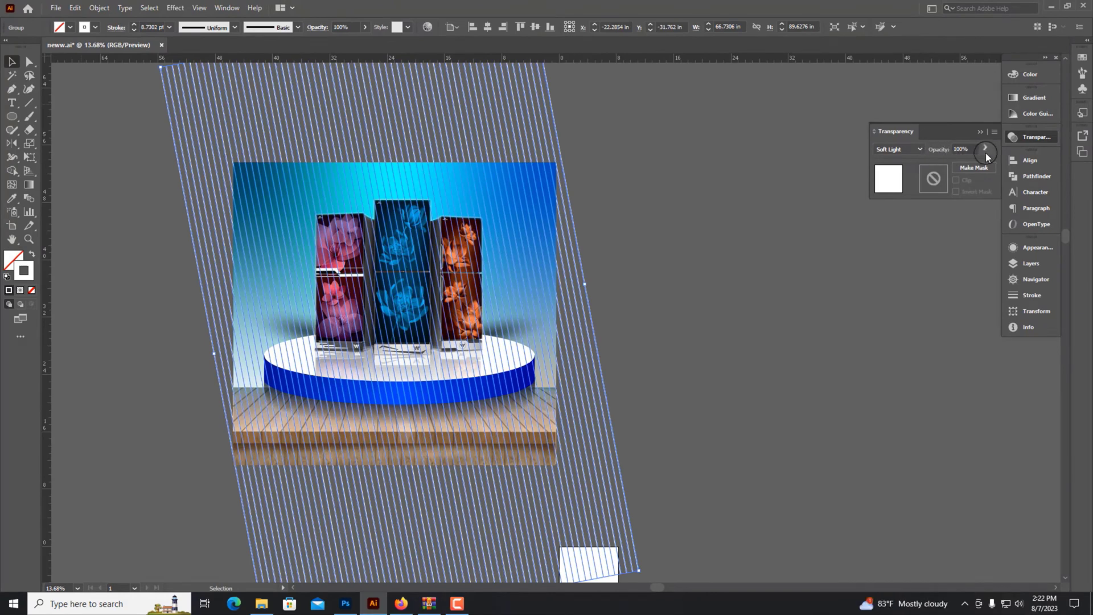
drag(985, 152, 956, 166)
key(ctrl+minus)
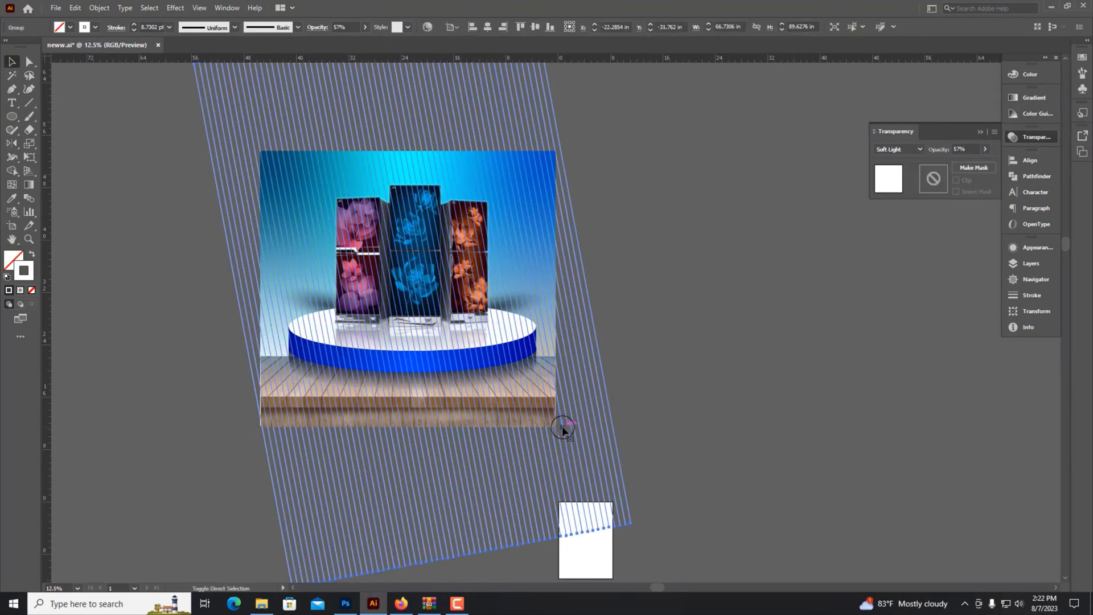
- Re-rotate the stripe group to a gentler tilt and check the angle
click(700, 409)
scroll(699, 409, up, 1)
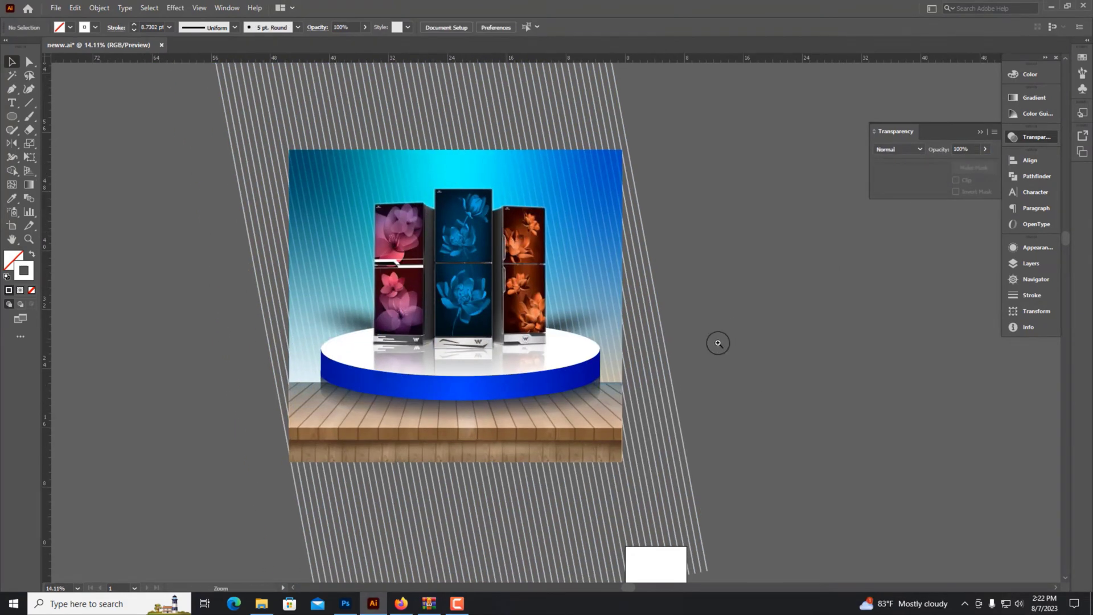
scroll(718, 344, up, 1)
key(ctrl+minus)
click(504, 532)
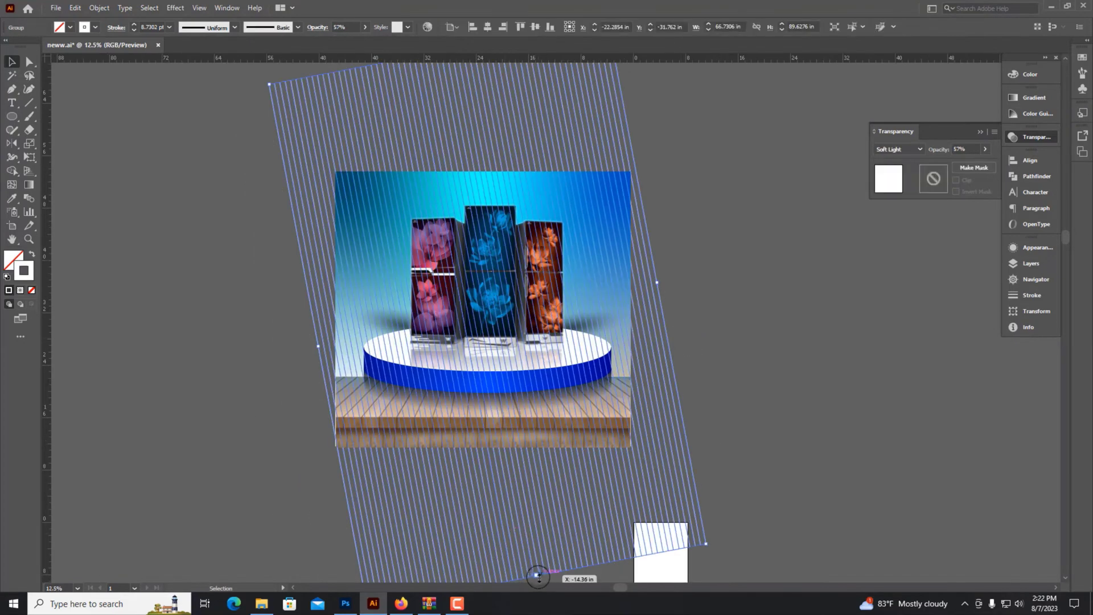
drag(535, 578, 501, 439)
click(758, 453)
scroll(757, 453, up, 2)
drag(452, 170, 452, 215)
click(522, 373)
scroll(523, 373, up, 3)
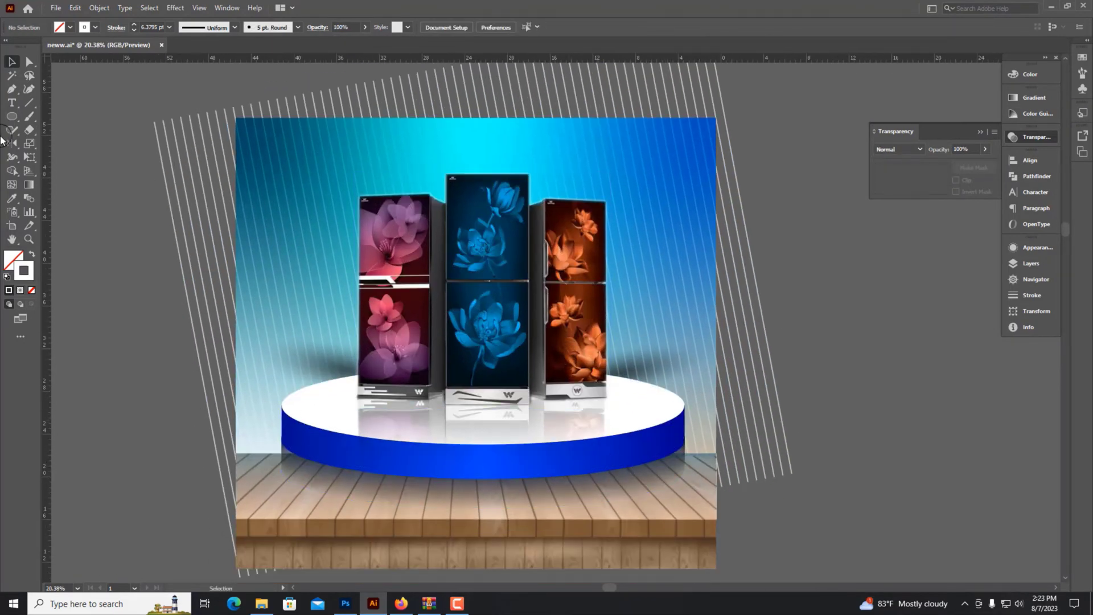
- Draw a white, strokeless rectangle covering the artboard above the floor
right_click(11, 116)
click(51, 112)
drag(236, 119, 716, 506)
key(shift+x)
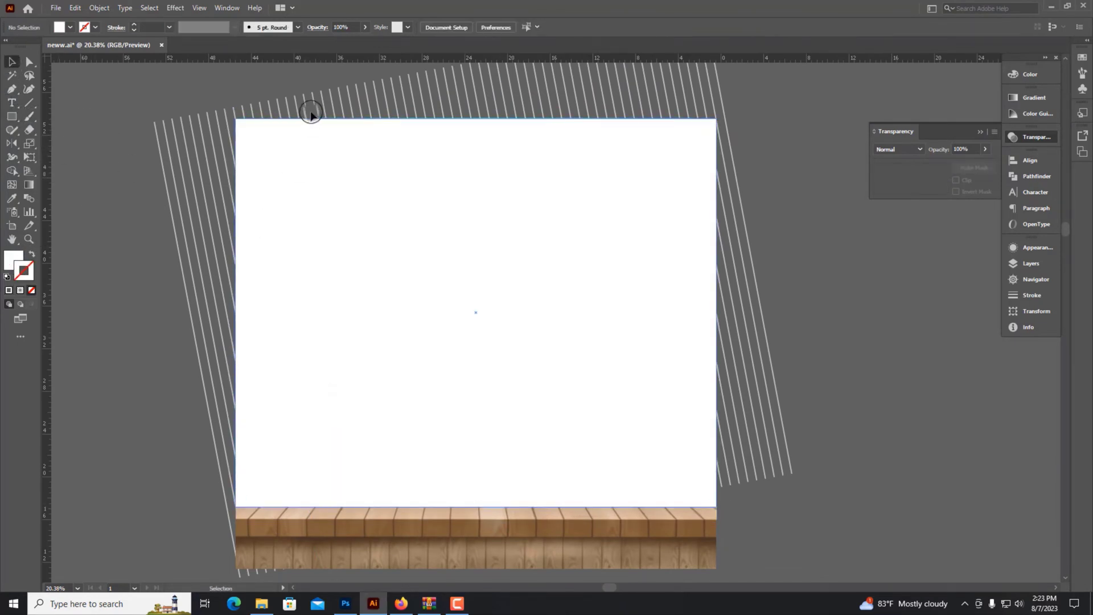
scroll(377, 183, up, 5)
- Expand the stripe group into filled shapes and select it together with the rectangle
click(273, 104)
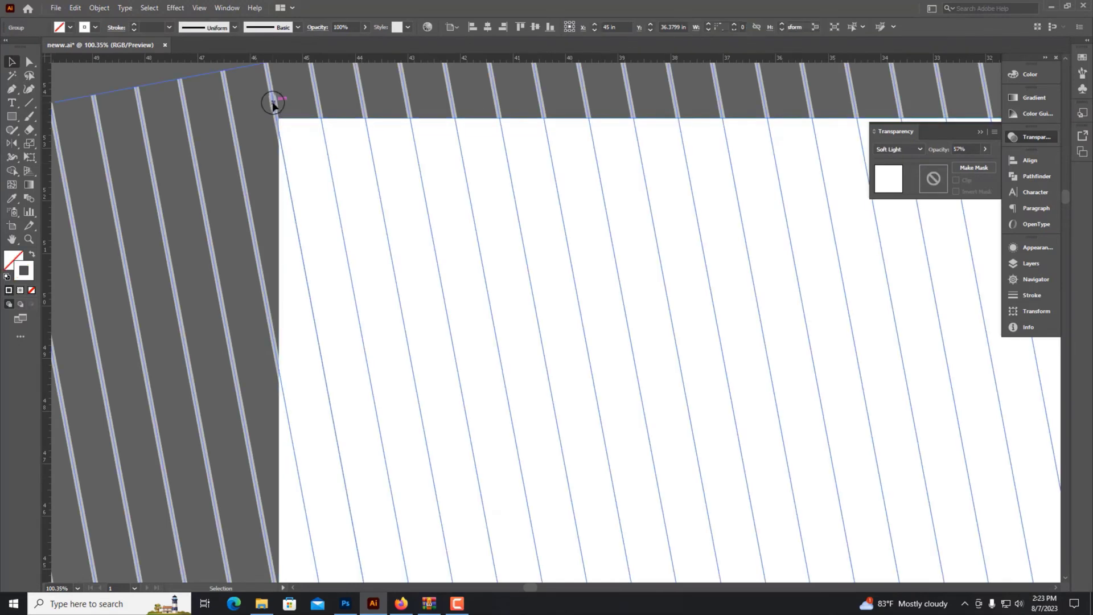
click(102, 8)
click(165, 148)
click(541, 378)
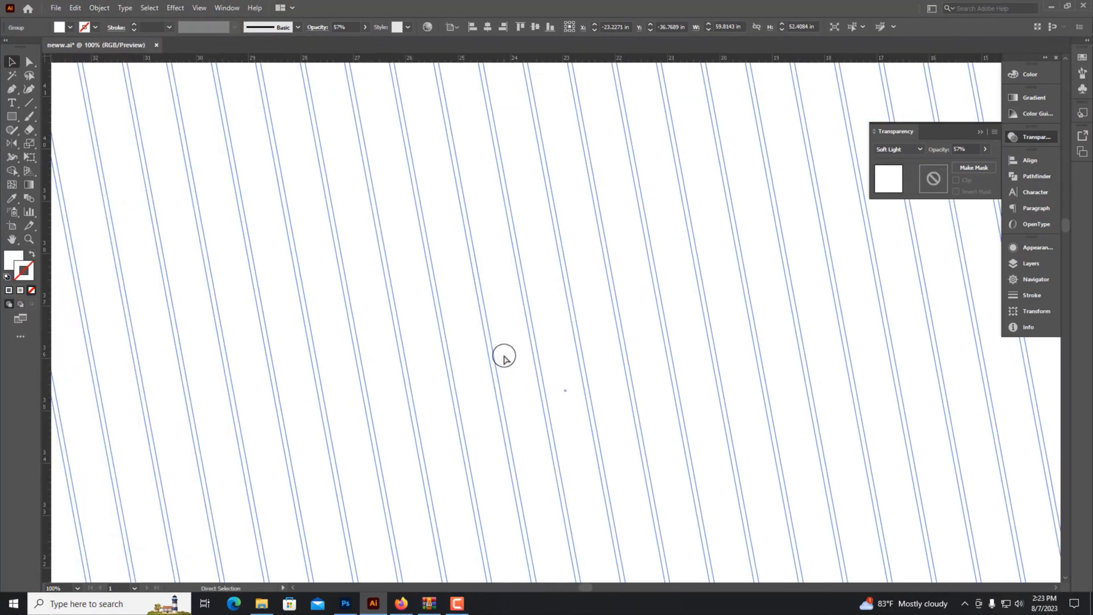
scroll(504, 355, down, 5)
key(ctrl+shift+a)
key(v)
key(ctrl+a)
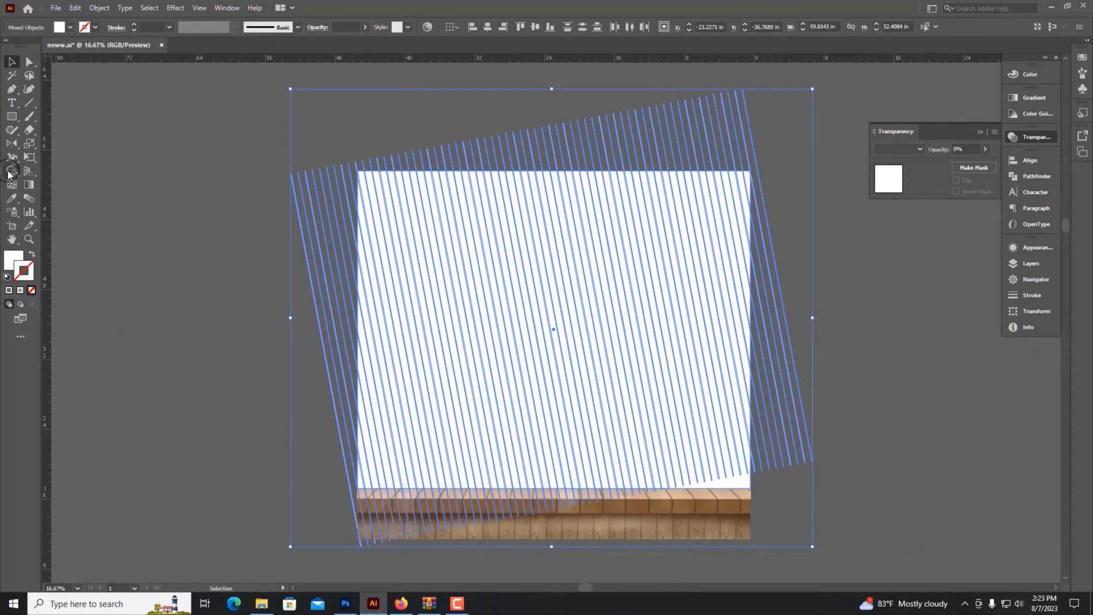
- Trim the stripe ends overhanging the rectangle's top, sides and bottom with the Shape Builder
click(10, 171)
drag(535, 169, 882, 371)
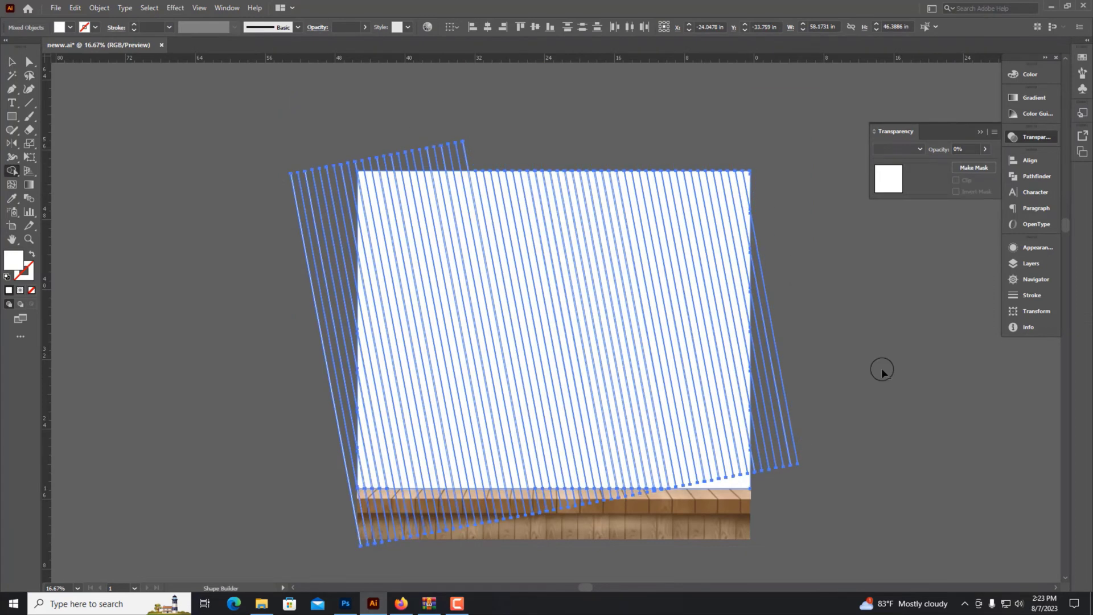
drag(775, 467, 764, 464)
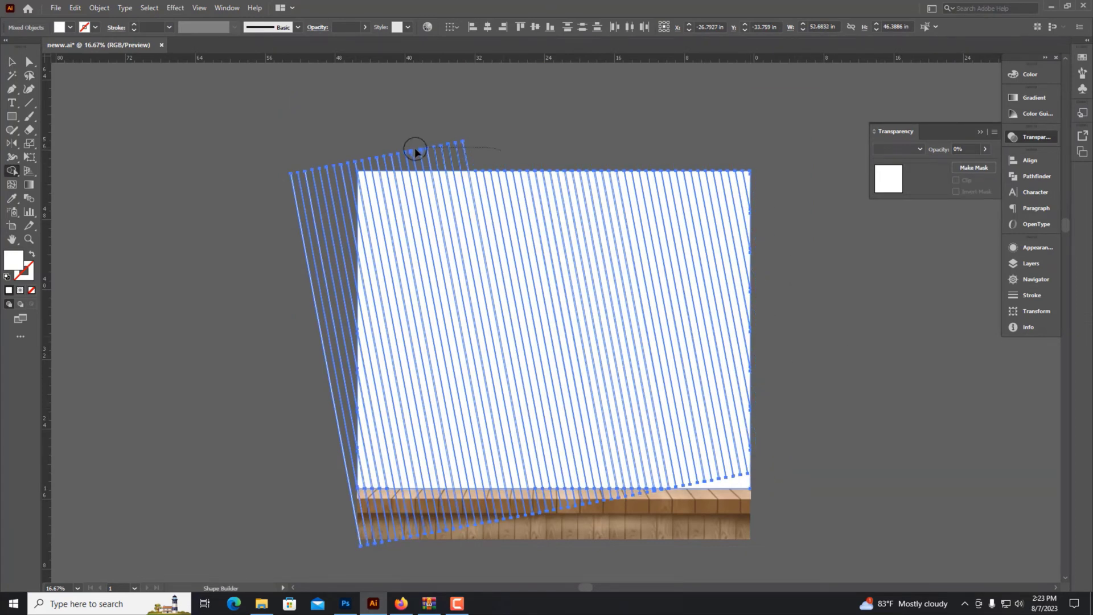
drag(349, 163, 353, 175)
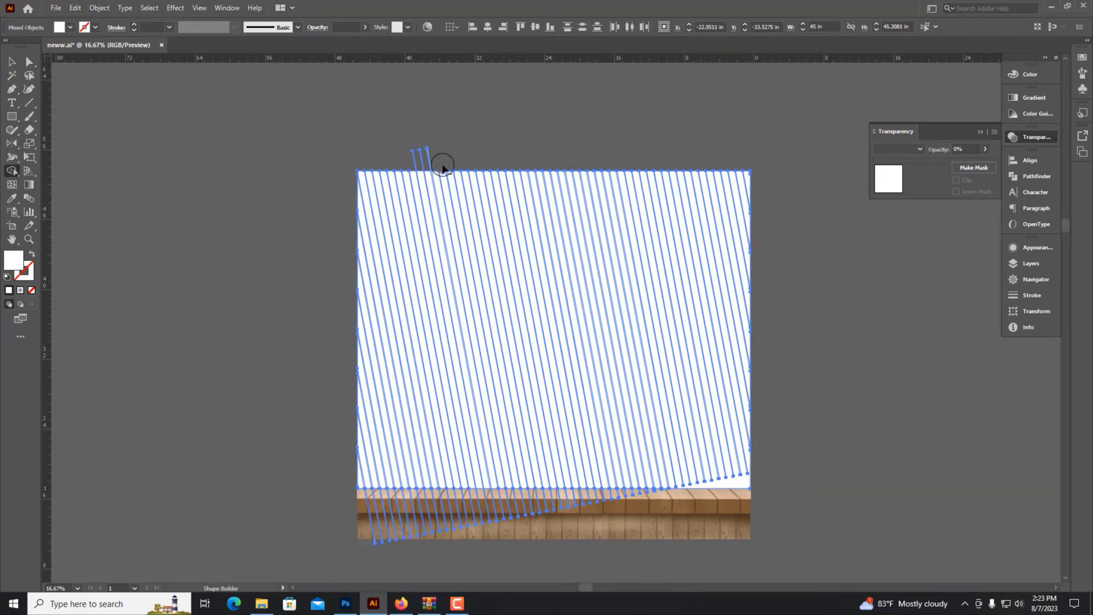
scroll(391, 534, up, 5)
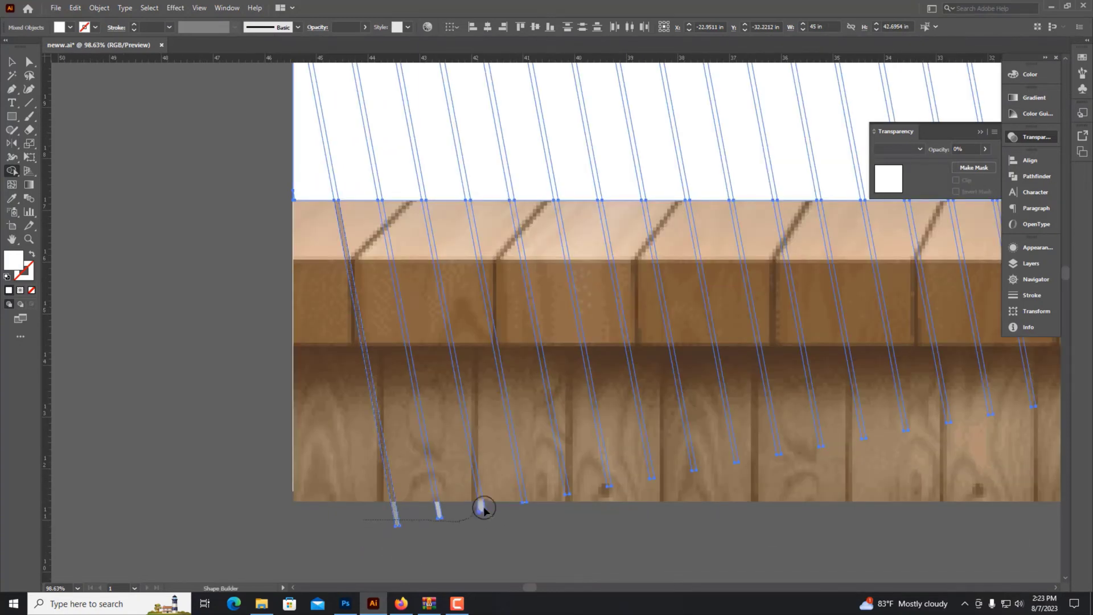
drag(484, 508, 462, 515)
- Zoom out to the whole artwork and select the trimmed stripe overlay
key(v)
click(71, 68)
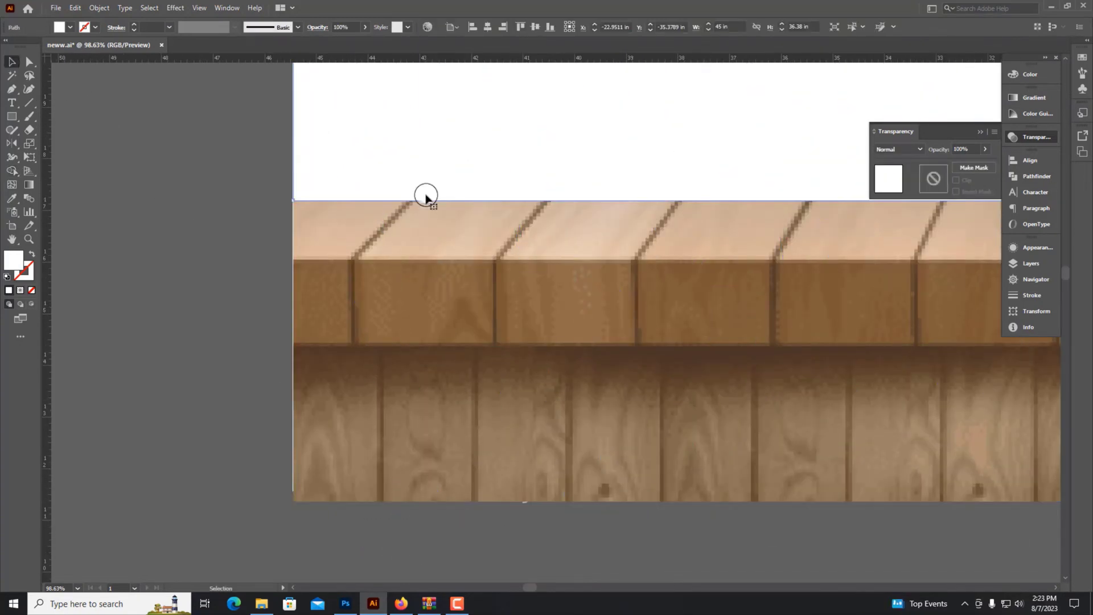
key(ctrl+0)
scroll(756, 349, up, 1)
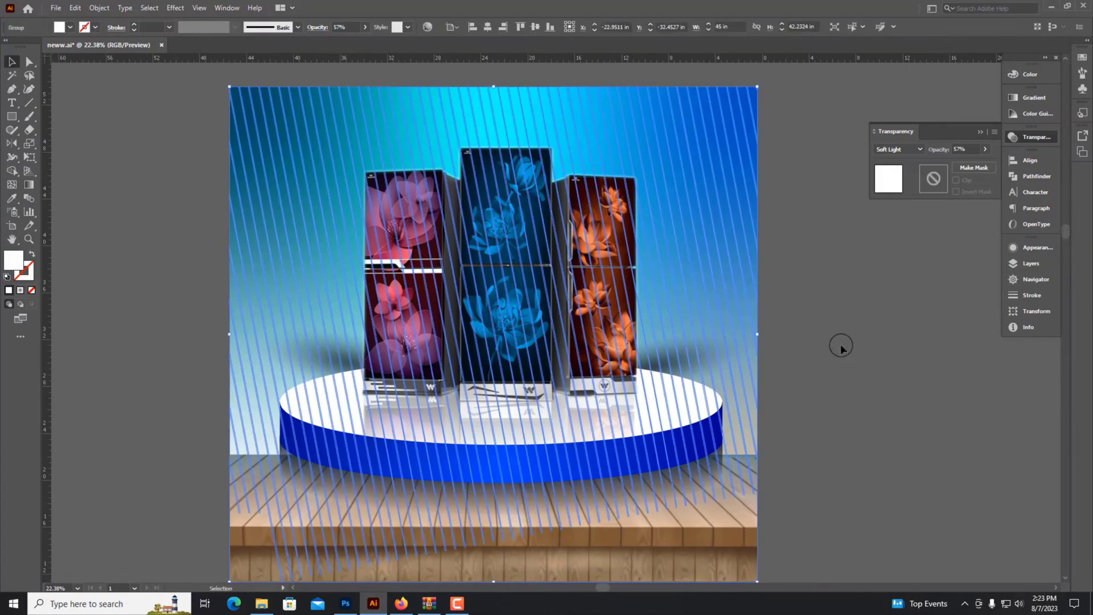
click(532, 358)
scroll(773, 386, down, 2)
- Draw a white rounded rectangle over the WALTON logo and send it behind the logo
key(ctrl+v)
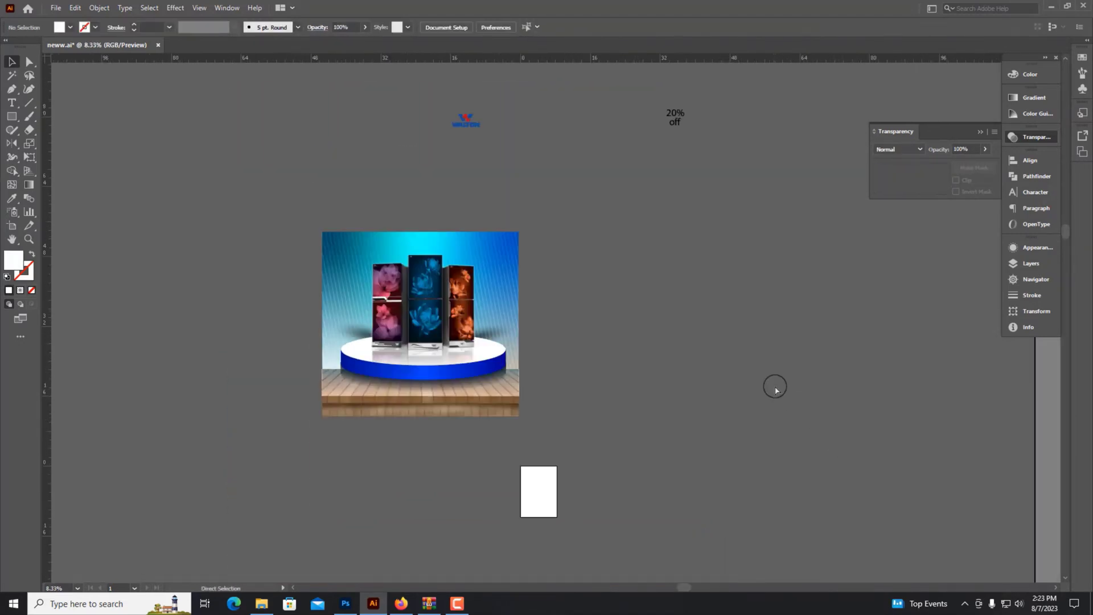
click(538, 279)
drag(319, 228, 455, 290)
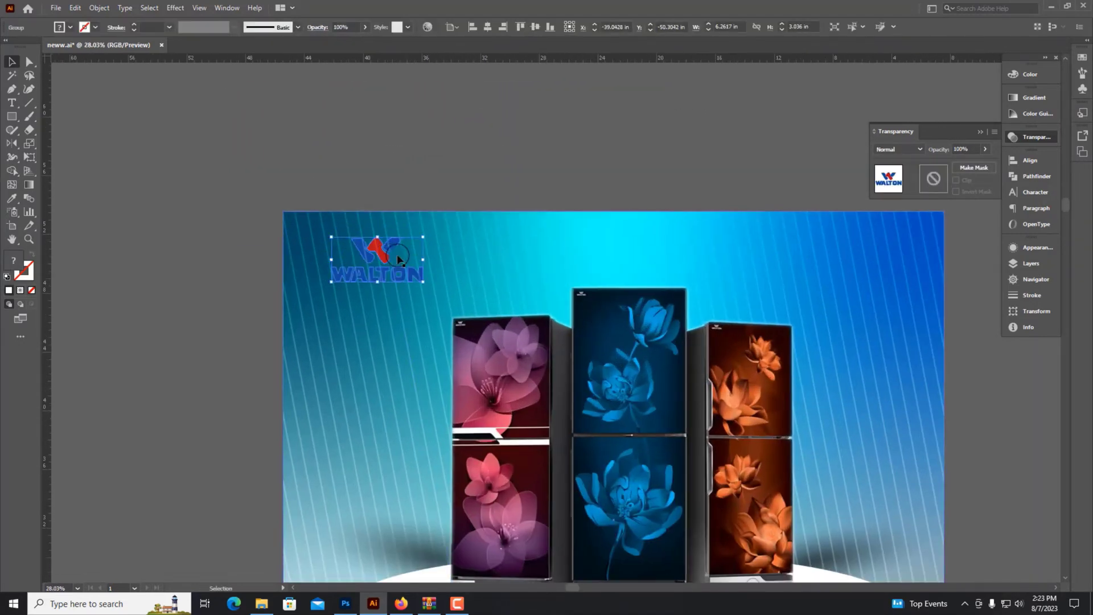
key(v)
drag(12, 116, 40, 129)
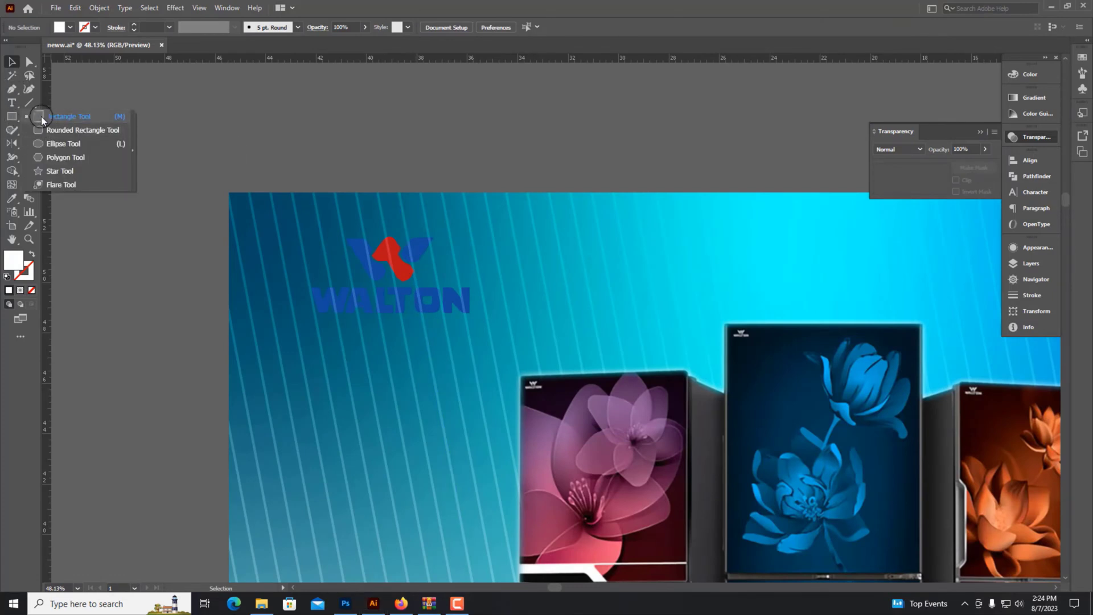
click(42, 117)
drag(281, 222, 501, 330)
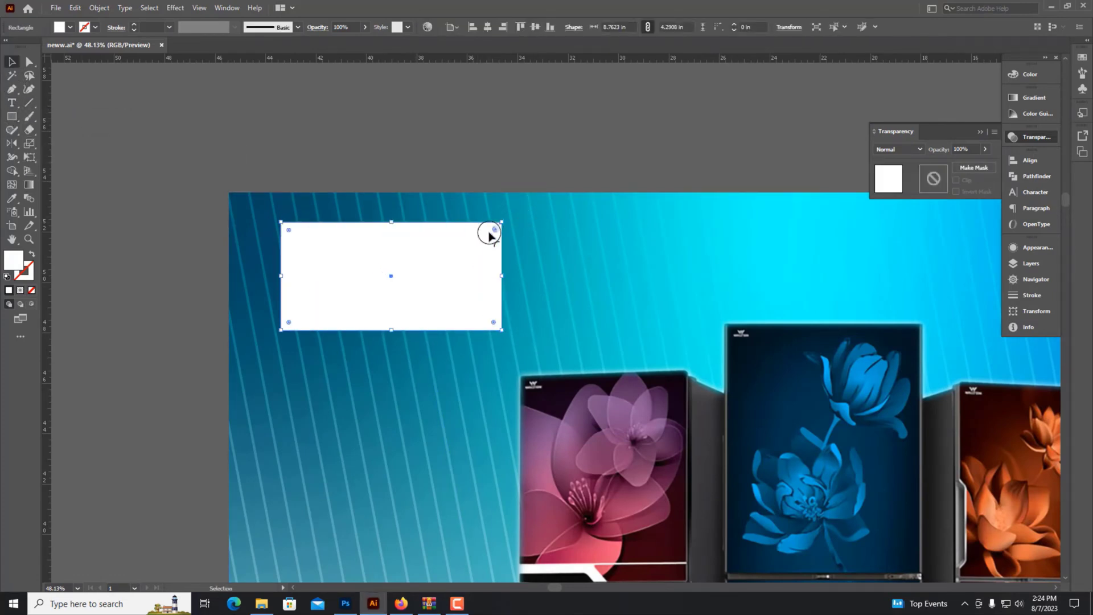
drag(494, 229, 459, 275)
click(414, 280)
key(ctrl+shift+bracketright)
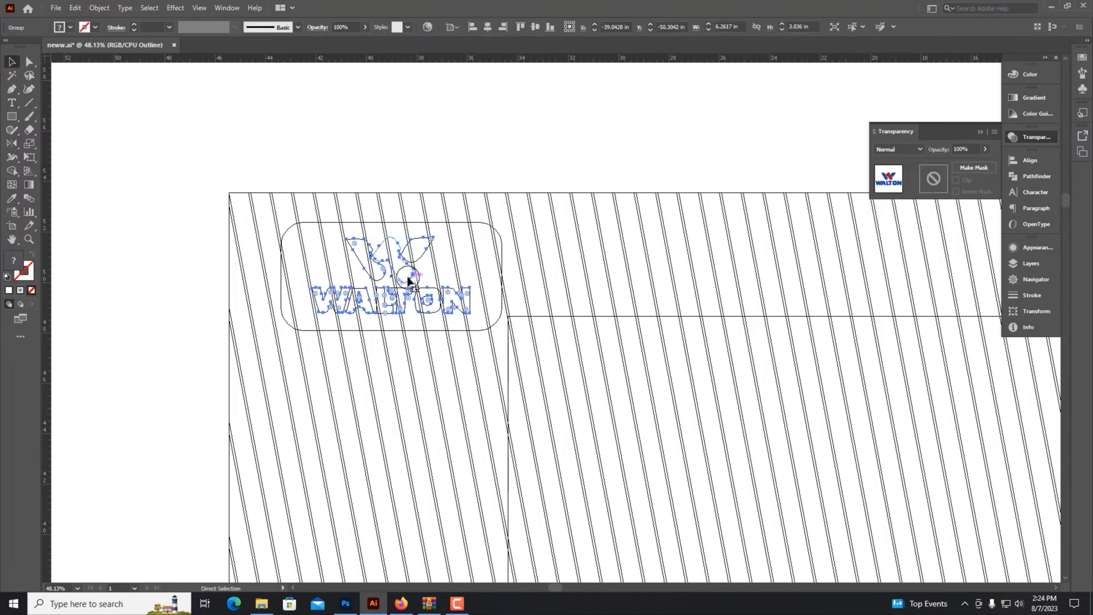
key(ctrl+y)
scroll(338, 266, up, 5)
- Narrow the rounded rectangle to fit the logo and reselect only the badge
click(676, 277)
drag(737, 290, 715, 287)
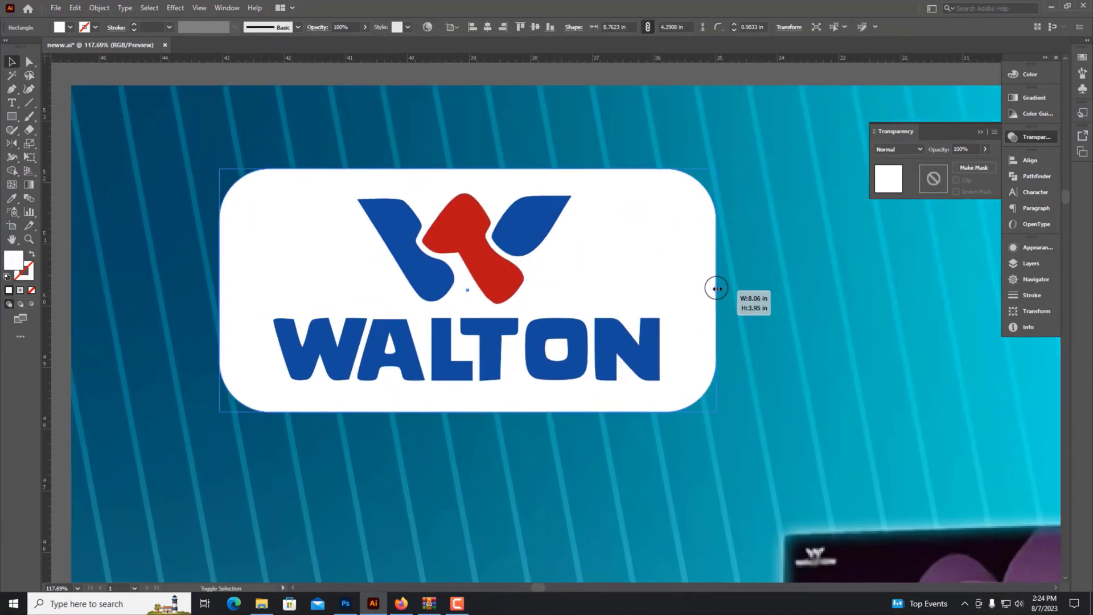
key(ctrl+a)
key(a)
key(ctrl+minus)
key(ctrl+minus)
key(v)
click(630, 256)
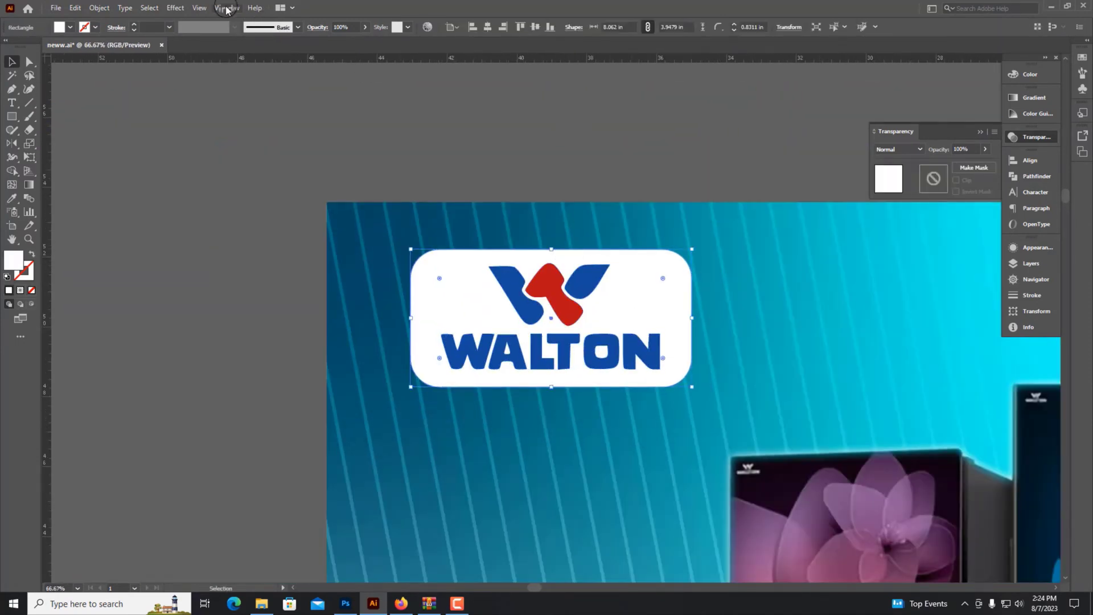
- Apply a drop shadow to the white rounded-rectangle badge
click(175, 8)
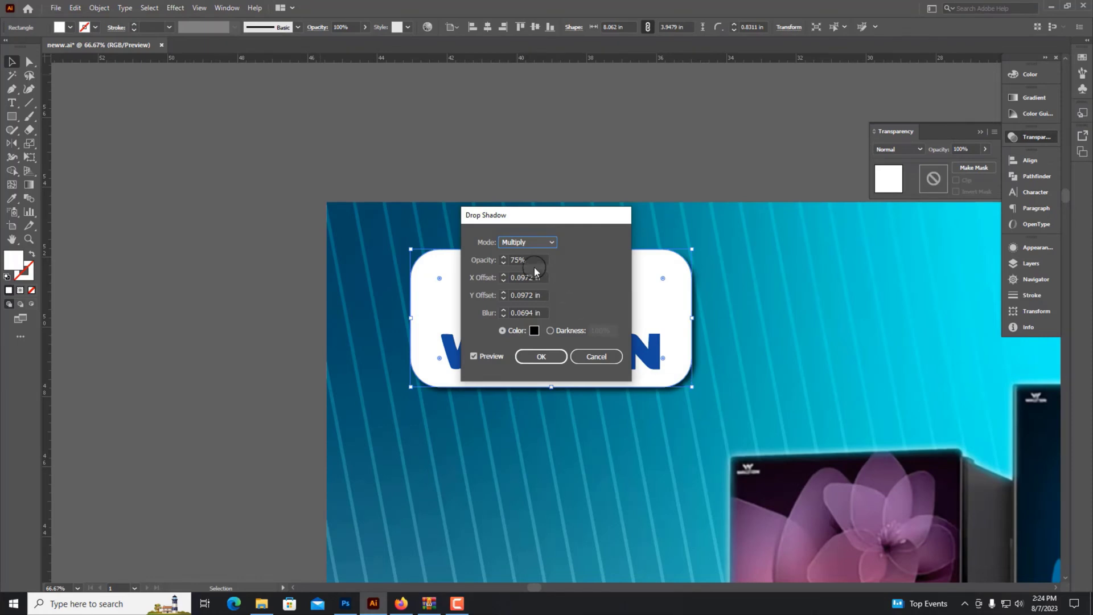
key(Return)
click(99, 7)
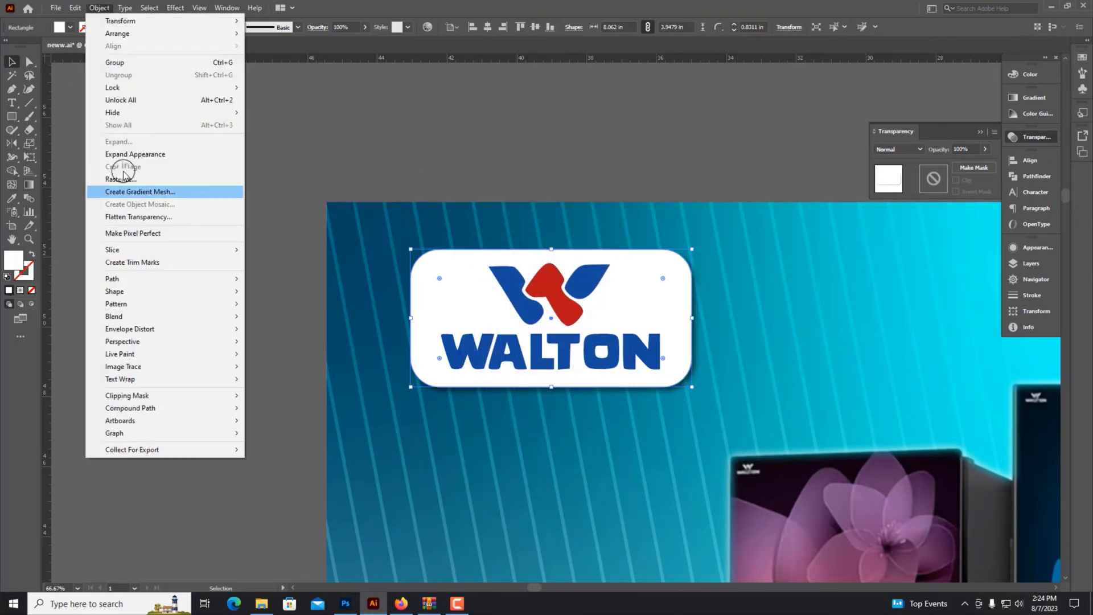
click(120, 177)
scroll(120, 173, down, 3)
drag(166, 227, 127, 199)
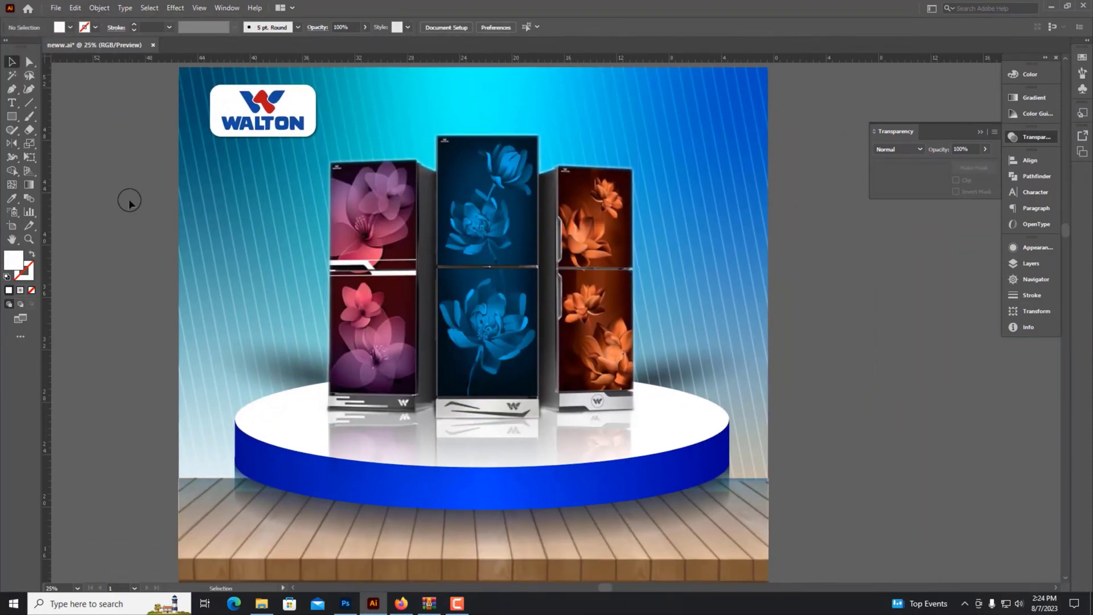
scroll(390, 307, down, 1)
scroll(389, 308, down, 2)
- Enlarge the '20% off' text and reposition it above the artboard
drag(676, 163, 476, 232)
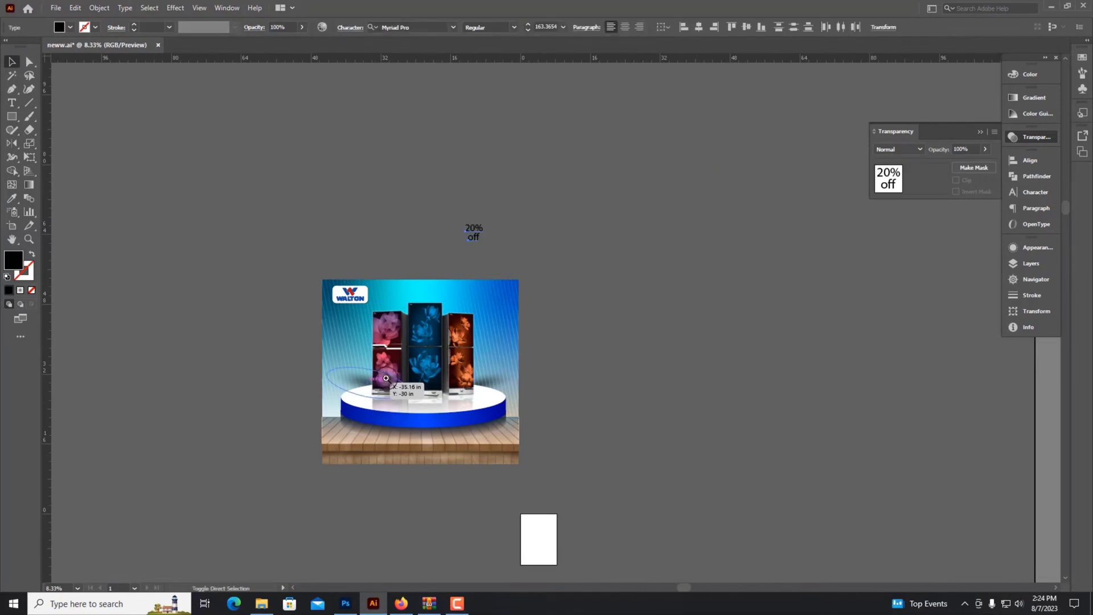
scroll(476, 231, up, 2)
drag(590, 101, 503, 121)
click(555, 141)
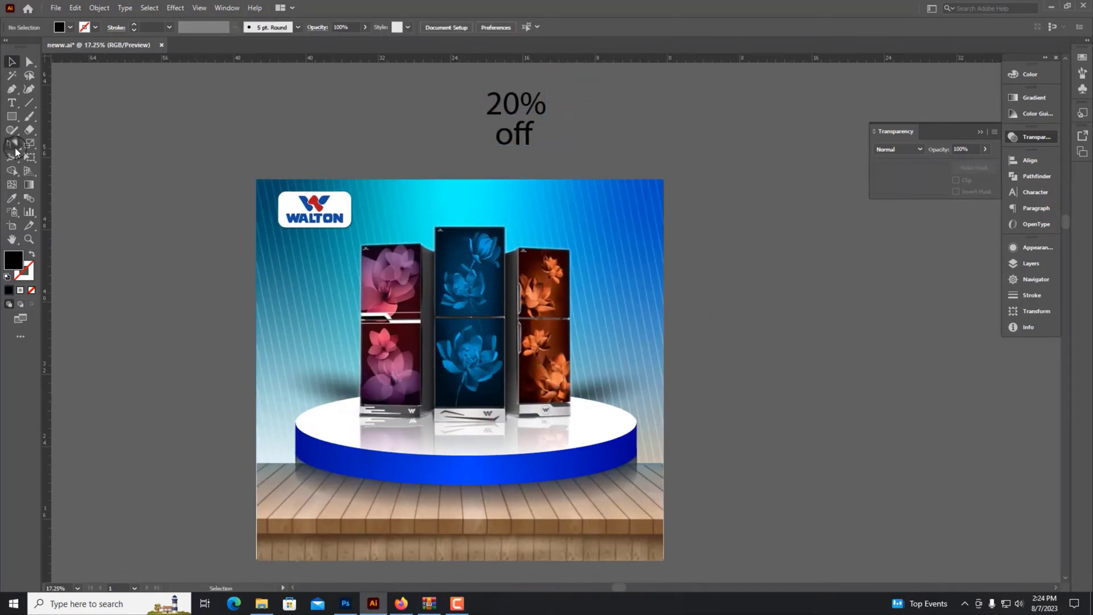
- Draw a black circle beside the '20% off' text
drag(11, 116, 55, 142)
click(55, 144)
drag(646, 118, 697, 168)
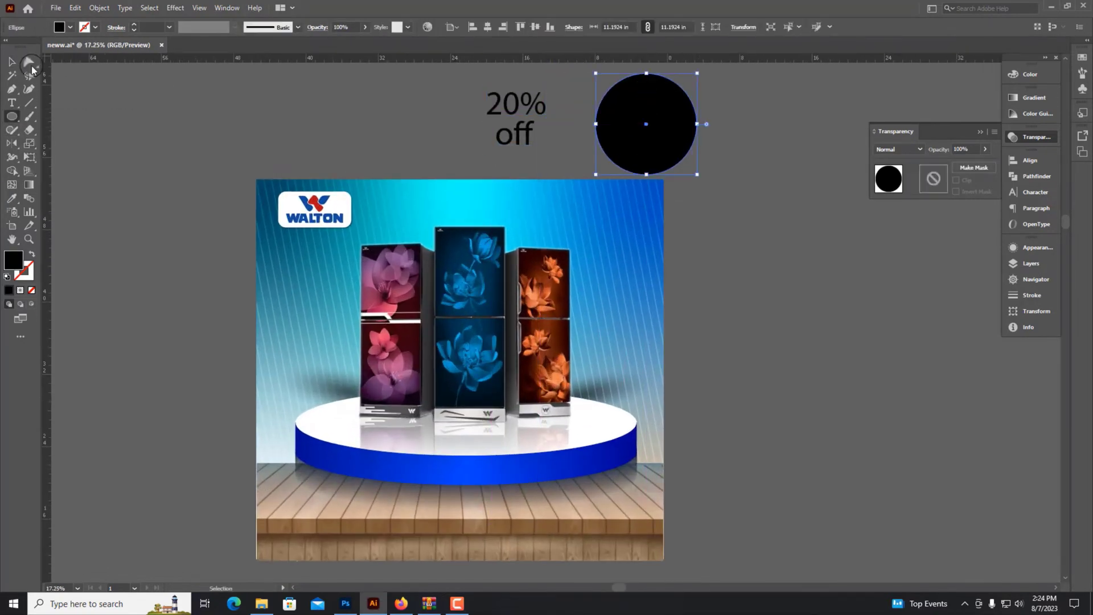
scroll(634, 279, up, 1)
scroll(622, 207, up, 1)
scroll(622, 208, up, 1)
- Copy the circle down and to the right and make the copy white
key(v)
drag(556, 205, 603, 288)
click(1030, 74)
click(886, 145)
scroll(607, 260, up, 1)
scroll(607, 260, up, 1)
- Remove the white circle's part outside the black circle, leaving a leaf shape
click(628, 256)
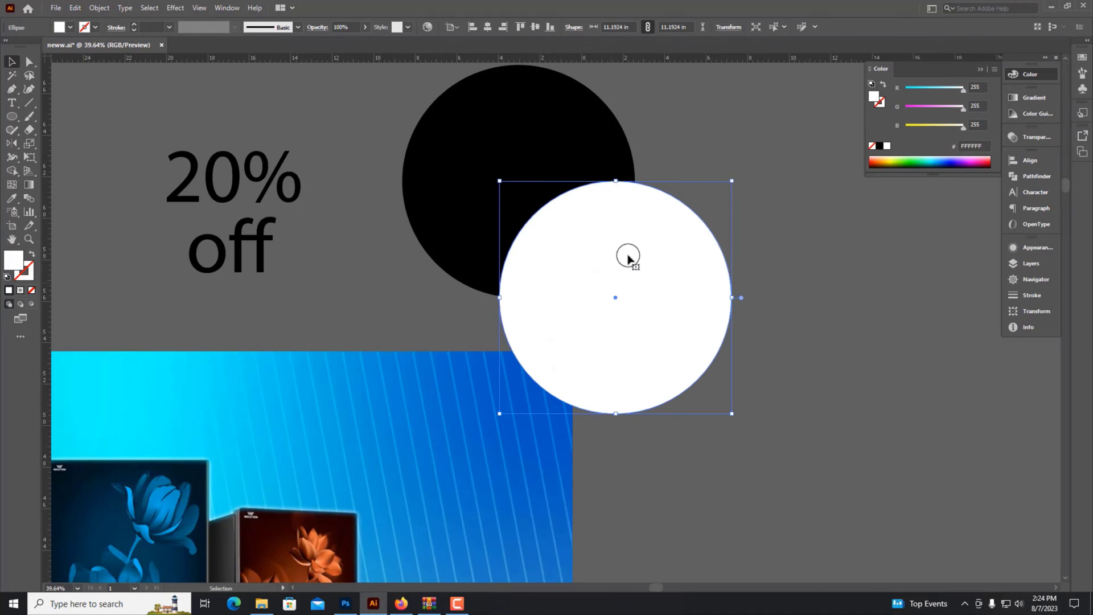
shift+click(486, 278)
key(shift+m)
alt+click(610, 317)
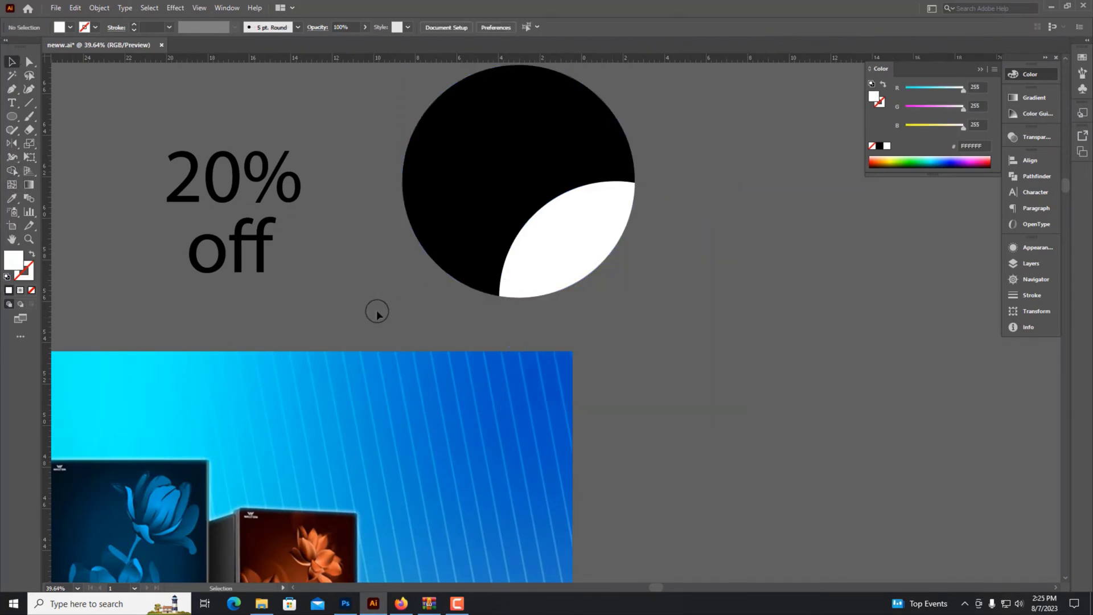
scroll(564, 353, down, 1)
scroll(587, 302, down, 2)
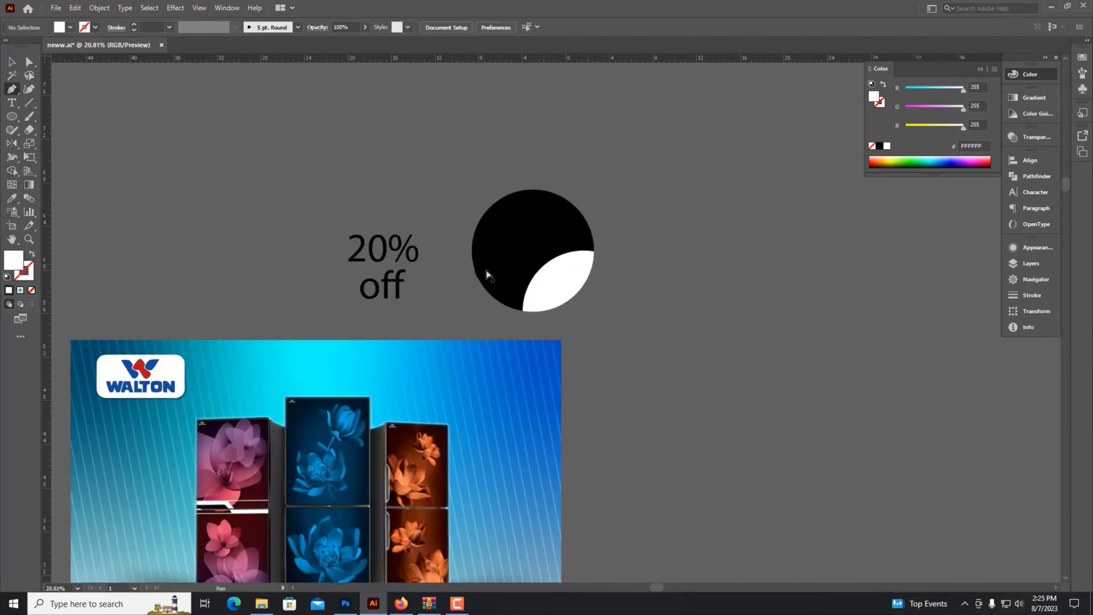
scroll(486, 276, up, 2)
- Draw a straight white-outlined line through the leaf shape's tips
key(shift+x)
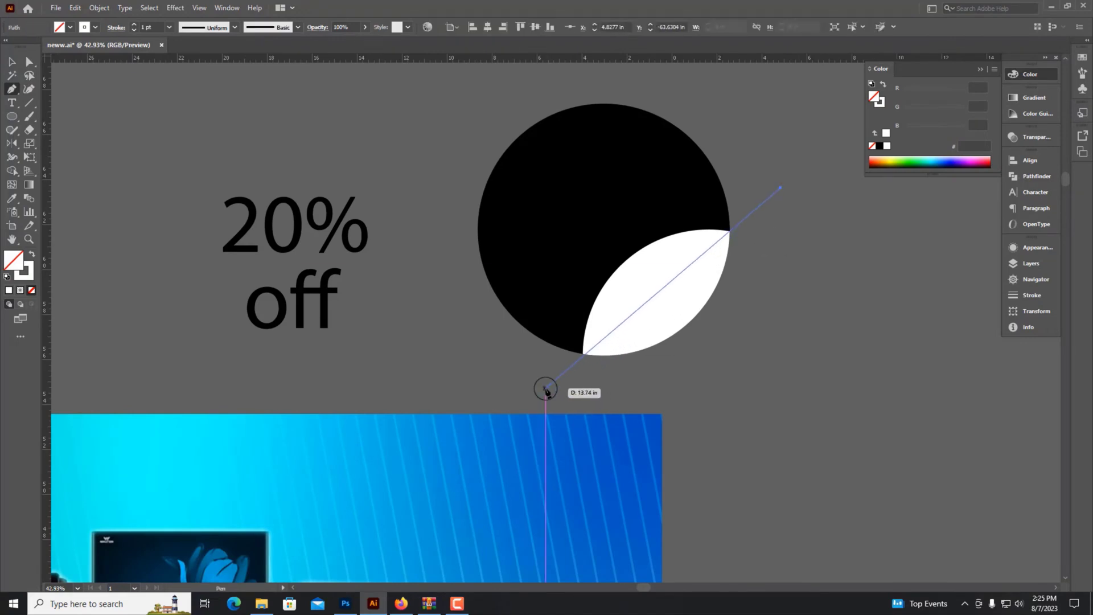
click(545, 388)
scroll(668, 198, up, 2)
key(v)
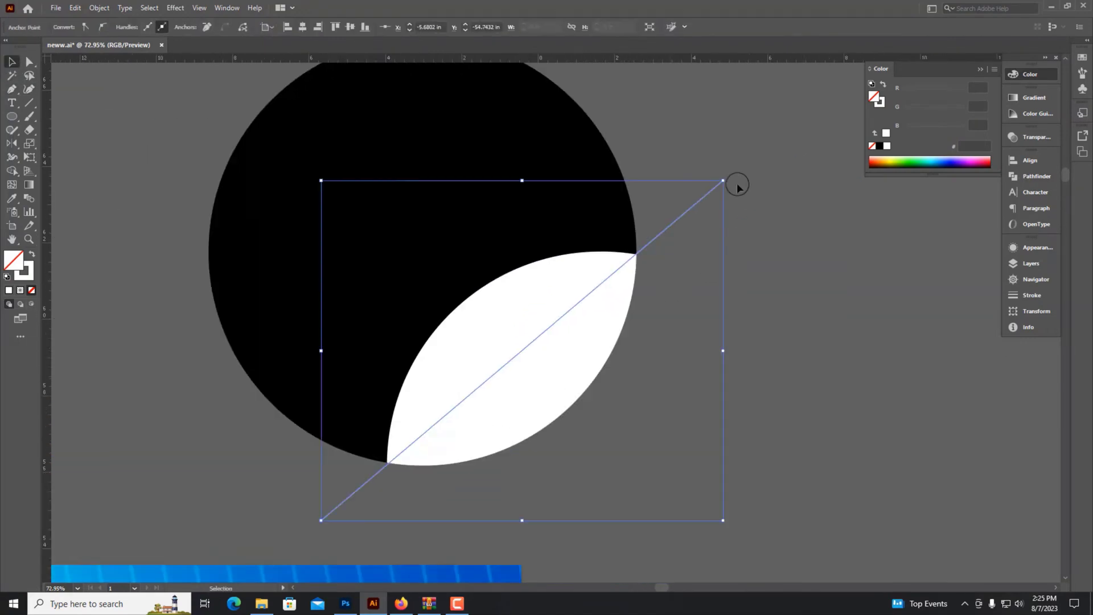
- Enlarge the white leaf shape slightly around its centre
click(434, 307)
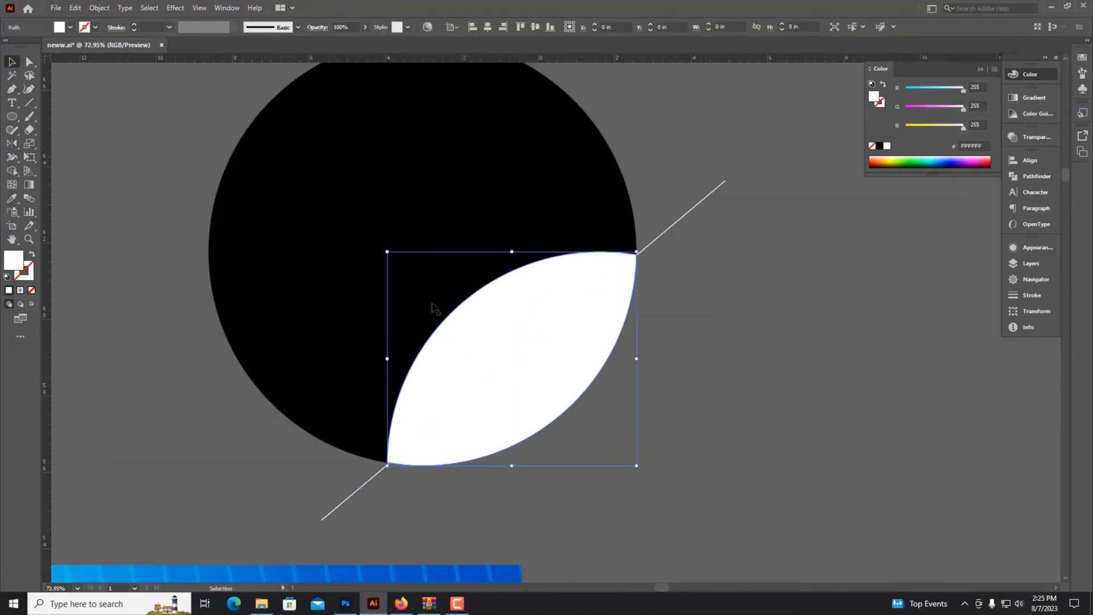
drag(391, 243, 361, 215)
key(ctrl+z)
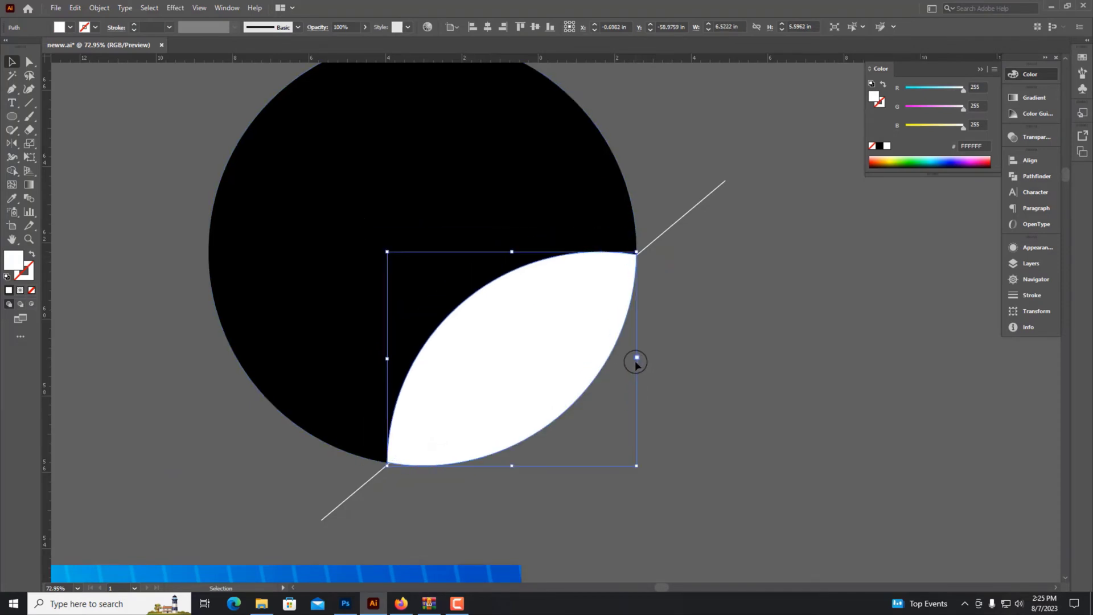
drag(636, 362, 649, 379)
key(ctrl+z)
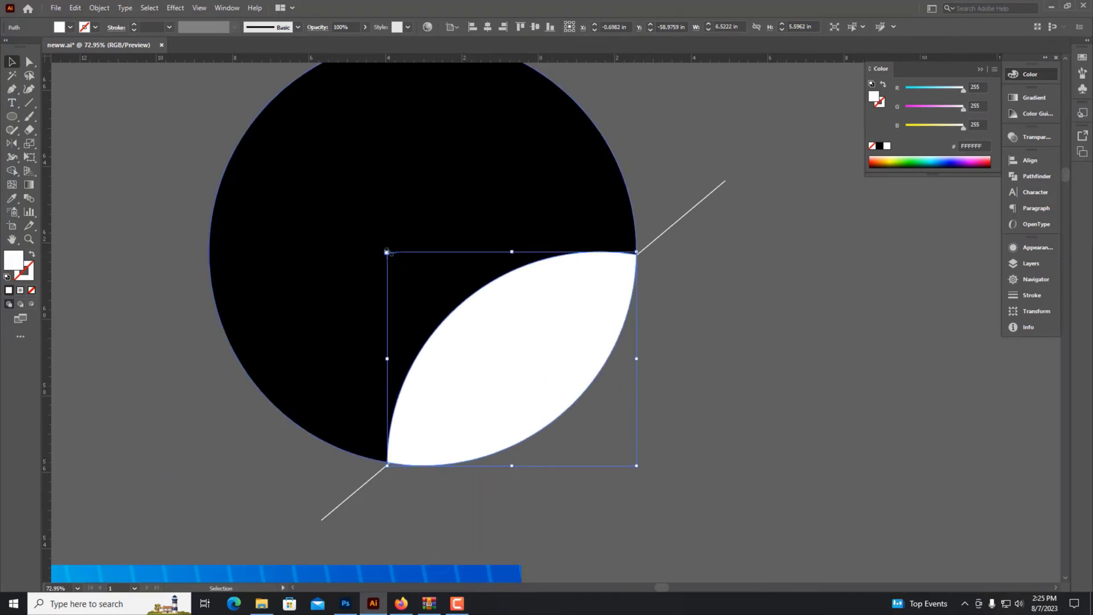
drag(555, 374, 561, 379)
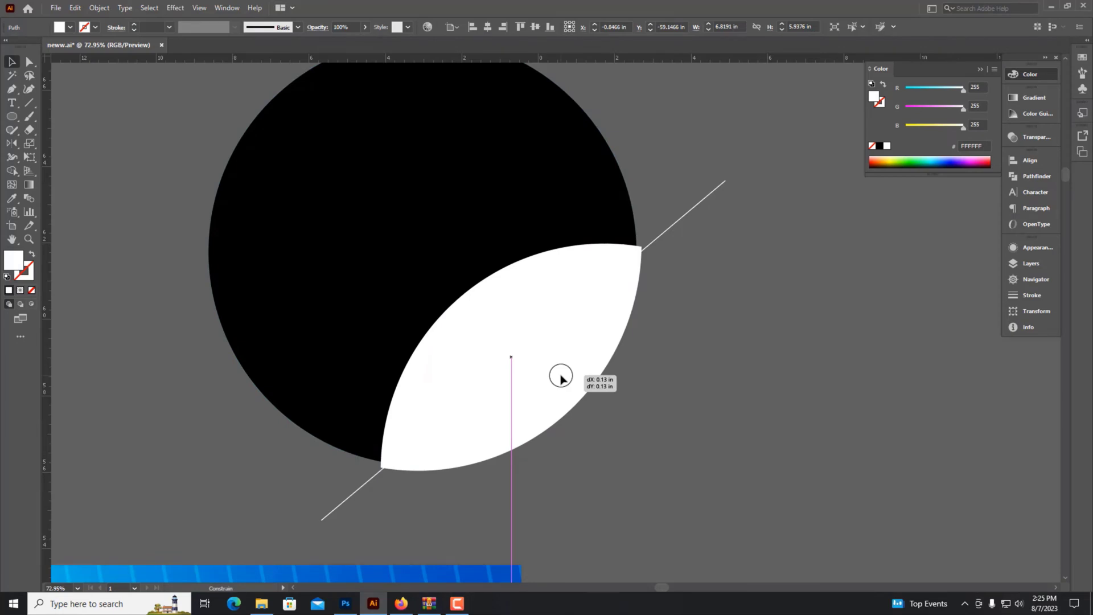
key(ctrl+shift+a)
- Cut the circle along the diagonal line, removing the leaf region and leftover pieces
key(ctrl+a)
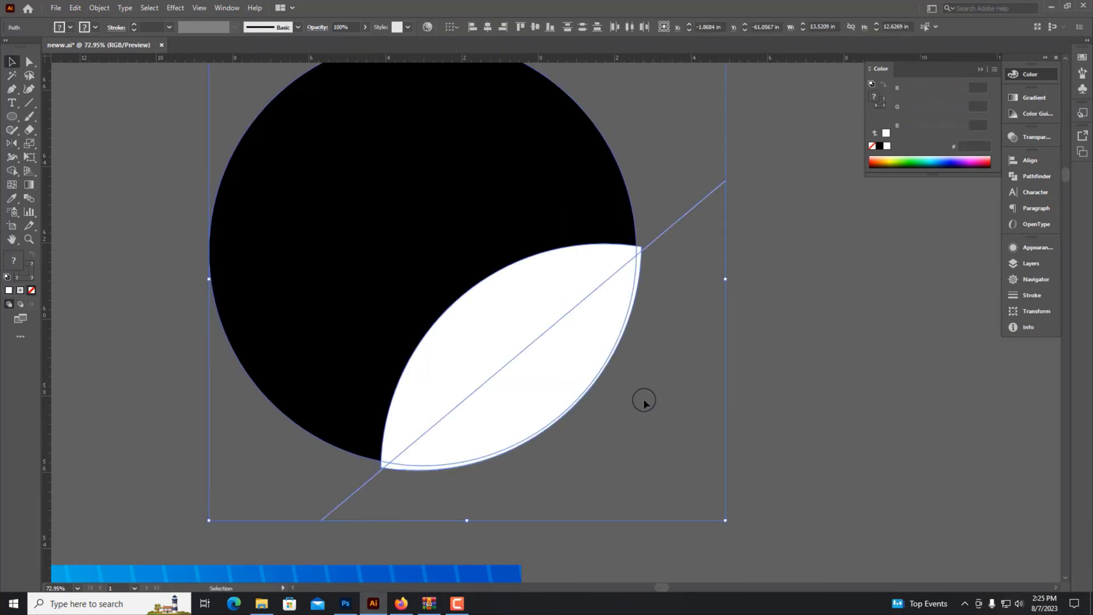
click(12, 171)
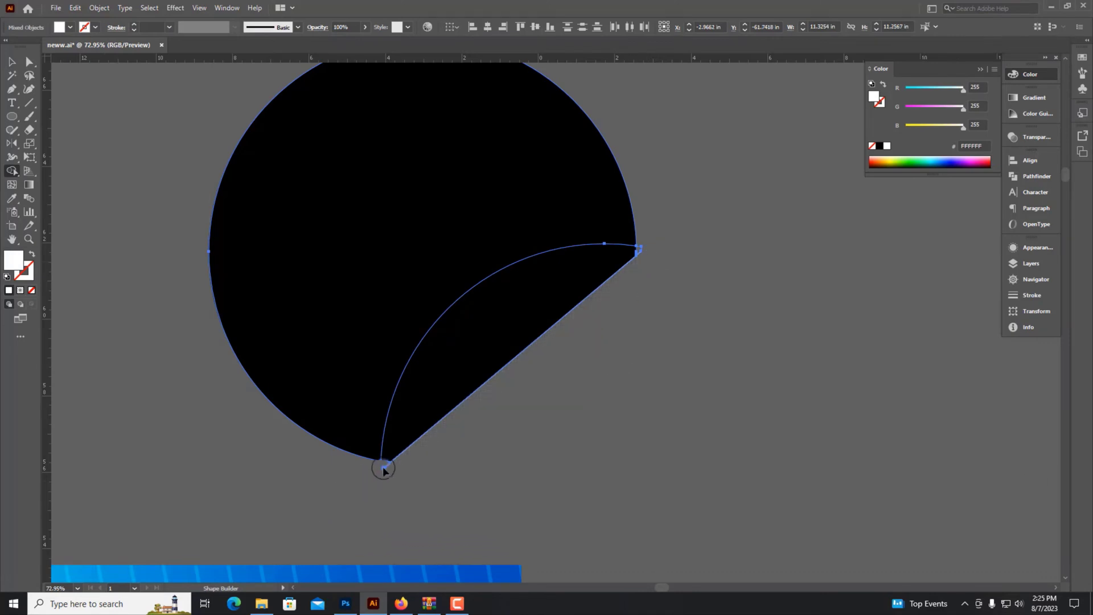
drag(639, 259, 379, 466)
alt+click(532, 354)
key(v)
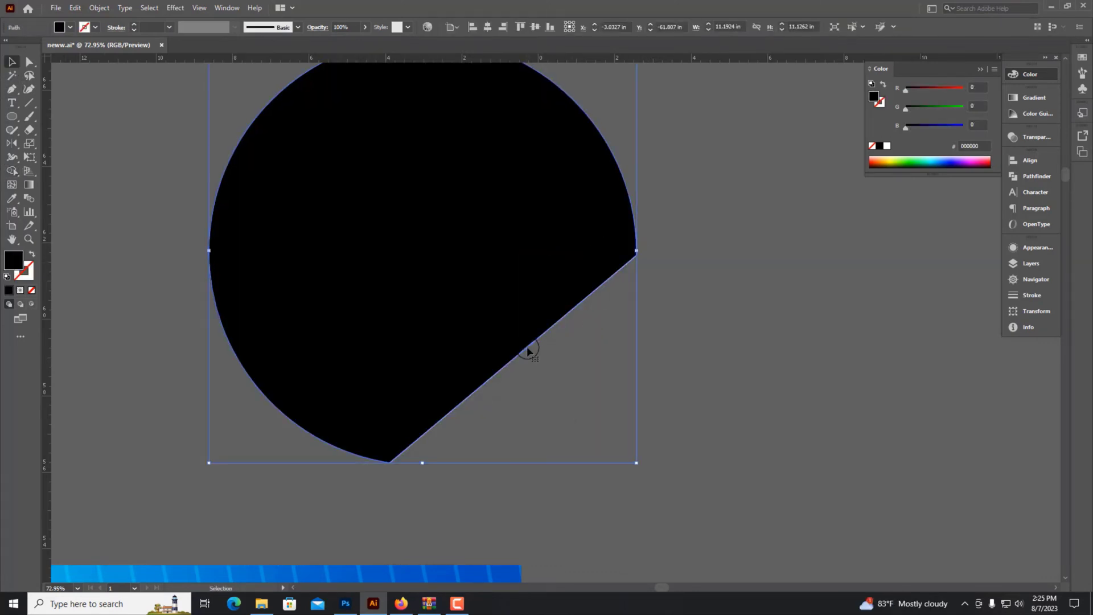
key(Delete)
drag(502, 306, 593, 434)
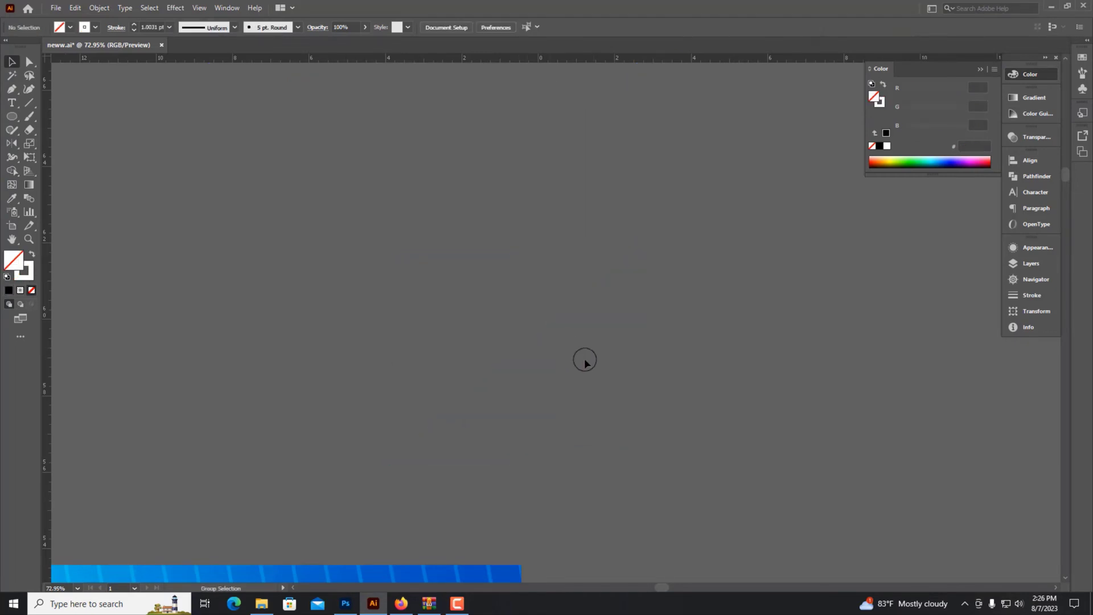
key(ctrl+z)
key(ctrl+minus)
- Fill the cut circle with a radial gradient, first stop pure red at 100%
key(ctrl+z)
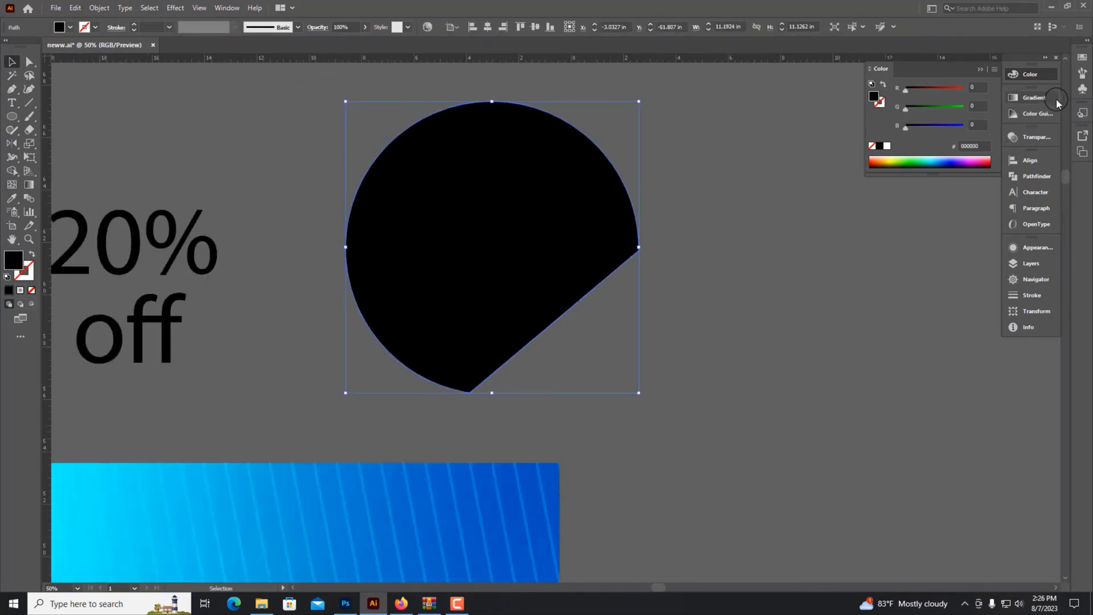
click(1033, 97)
click(881, 113)
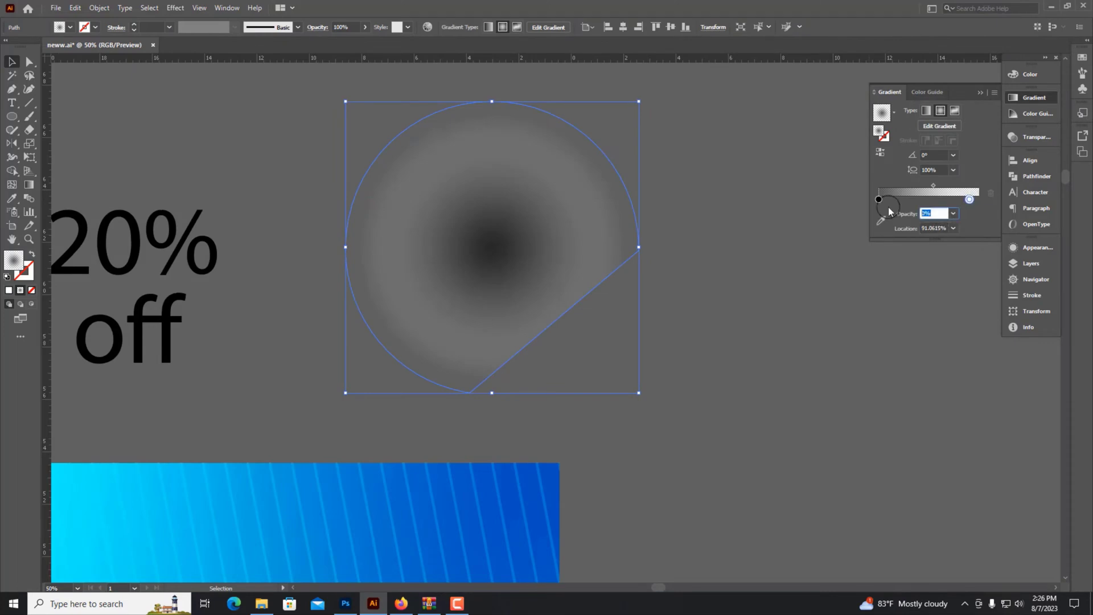
text(100)
key(Return)
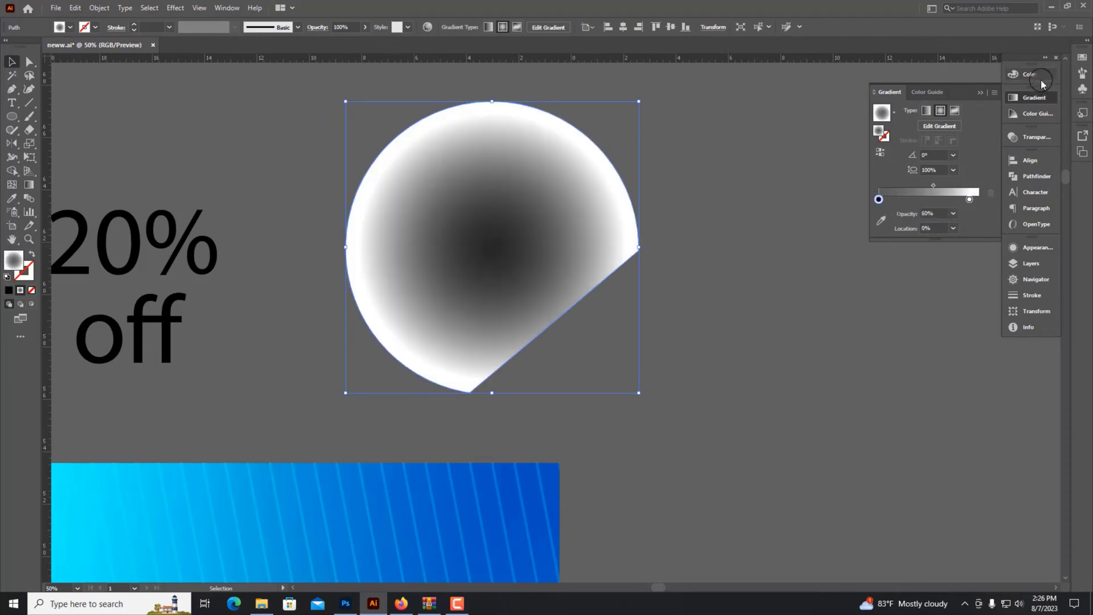
click(1042, 84)
drag(953, 88, 973, 86)
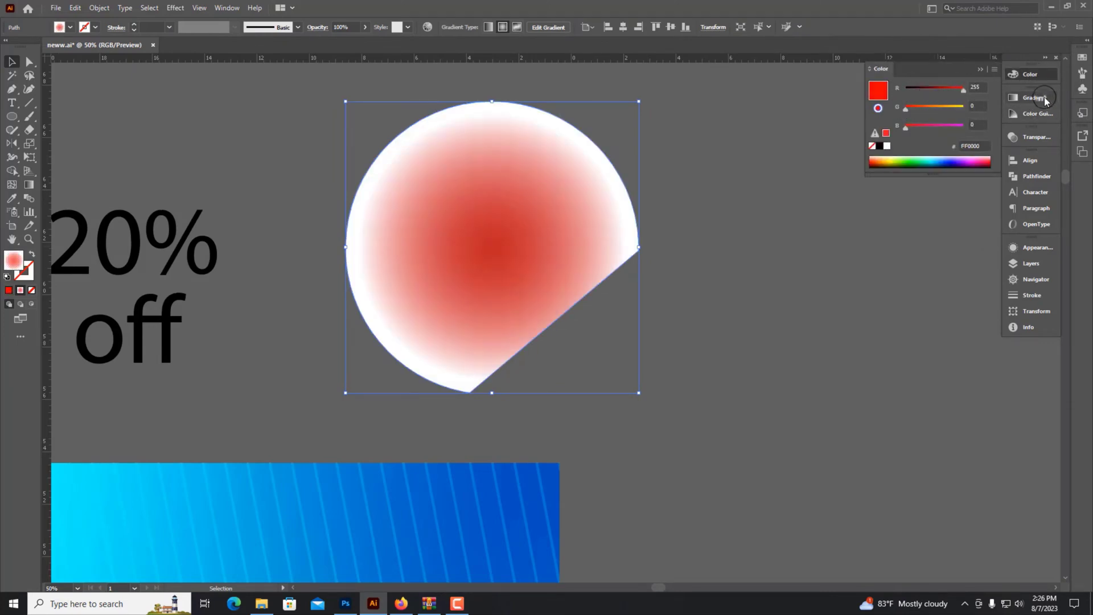
- Set the circle's outer gradient stop to a darker red
key(ctrl+F9)
click(1029, 74)
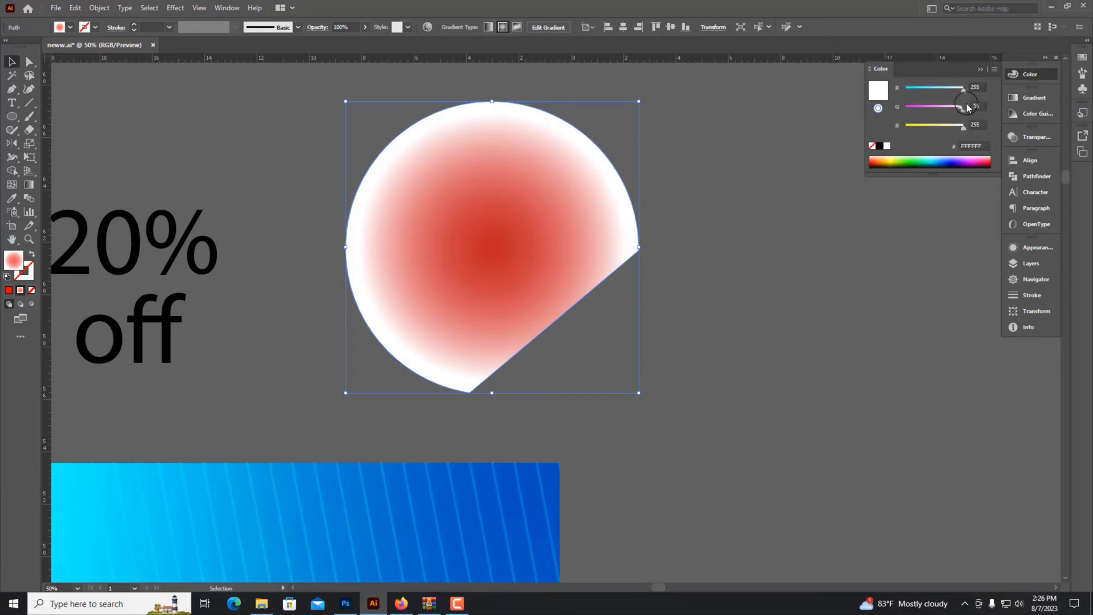
drag(962, 106, 905, 107)
drag(962, 125, 905, 126)
drag(962, 88, 928, 88)
click(1033, 97)
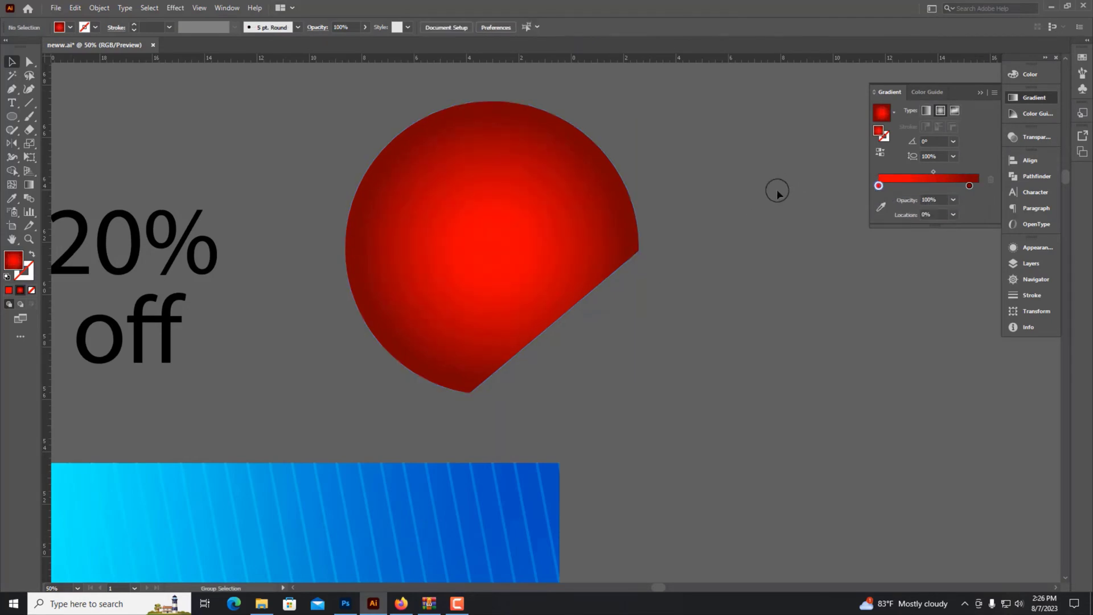
- Select the peel corner and eyedrop the circle's red gradient onto it
key(a)
key(ctrl+y)
key(v)
click(556, 276)
key(ctrl+y)
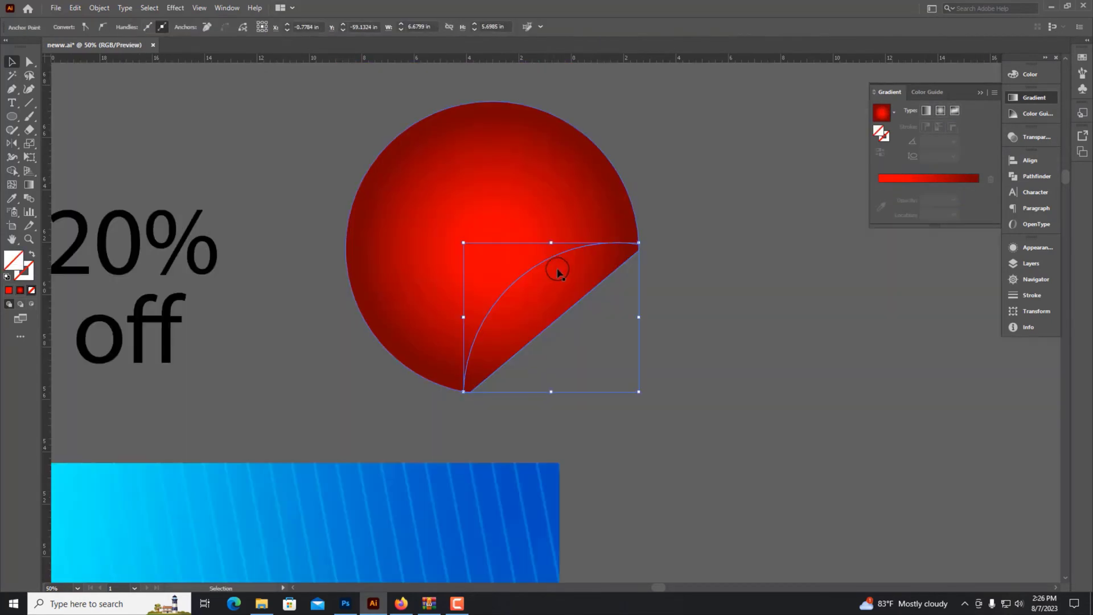
click(14, 199)
click(427, 239)
scroll(577, 288, up, 2)
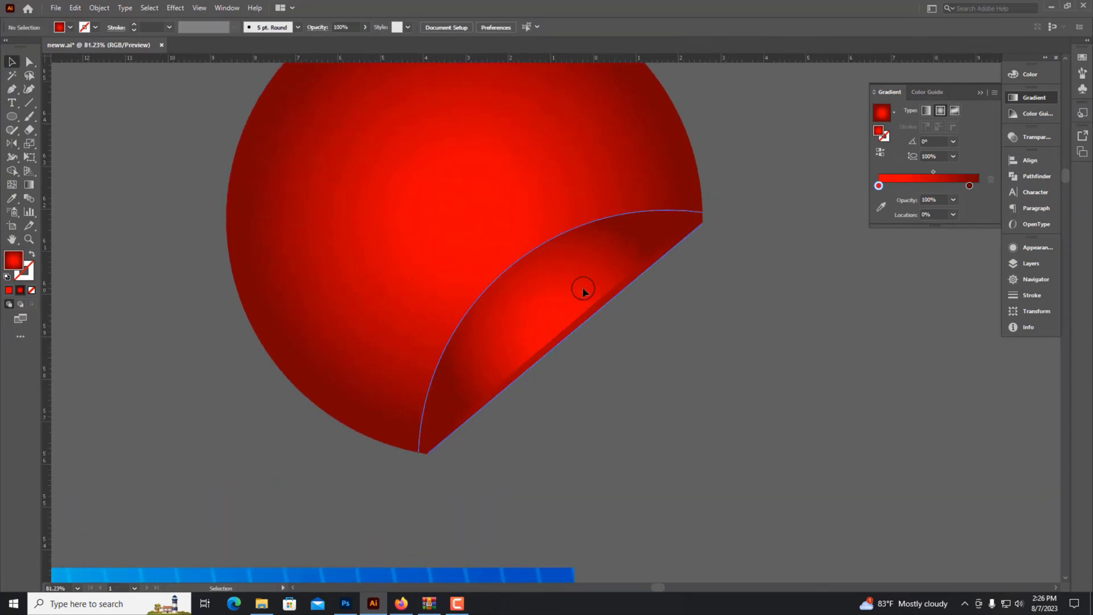
- Make the peel's gradient linear, running diagonally across the curl
click(925, 111)
click(797, 296)
key(ctrl+z)
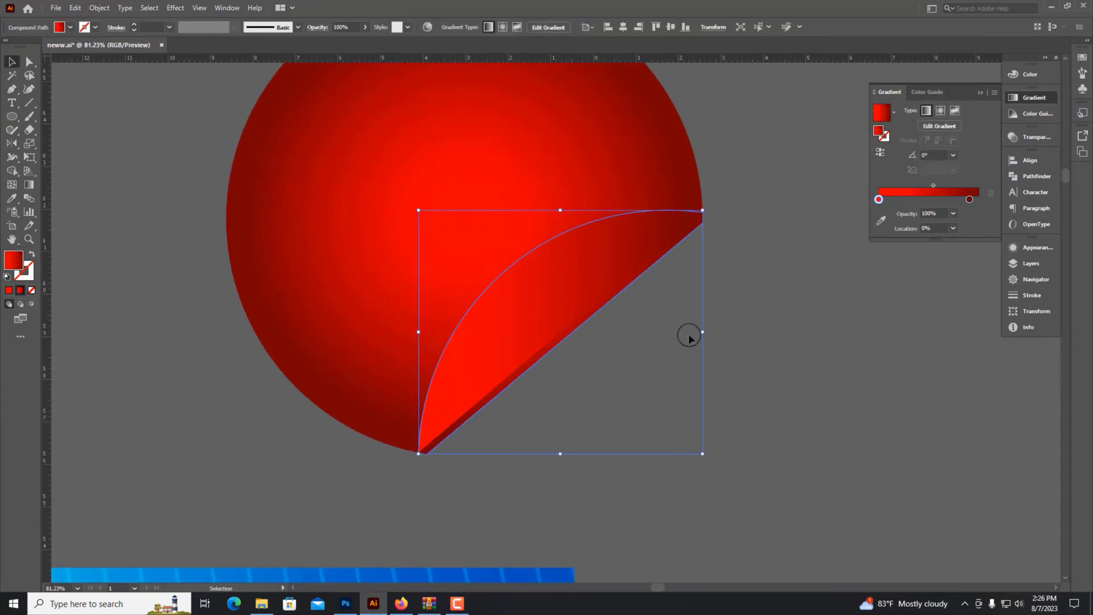
click(29, 185)
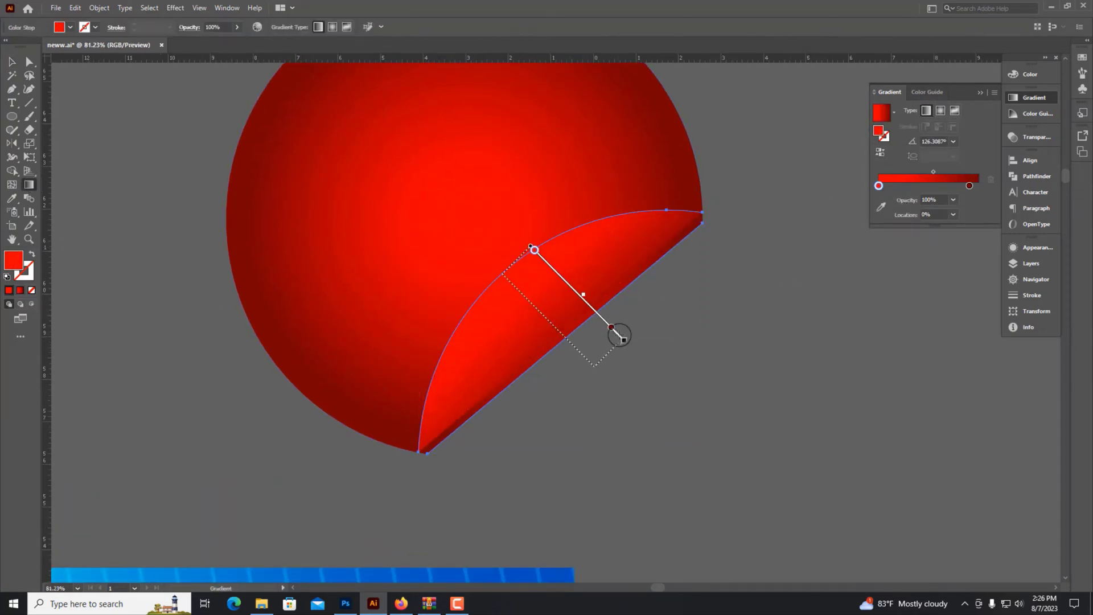
drag(506, 278, 594, 366)
key(v)
scroll(630, 432, down, 2)
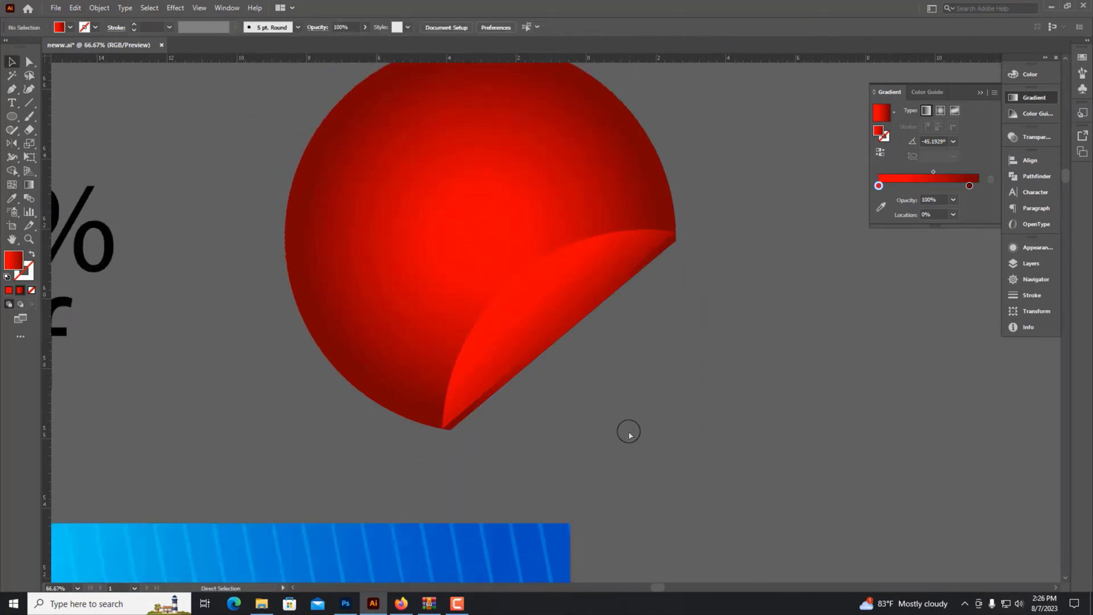
scroll(654, 344, up, 1)
- Replace the peel's gradient with a solid FF0000 red fill
click(31, 291)
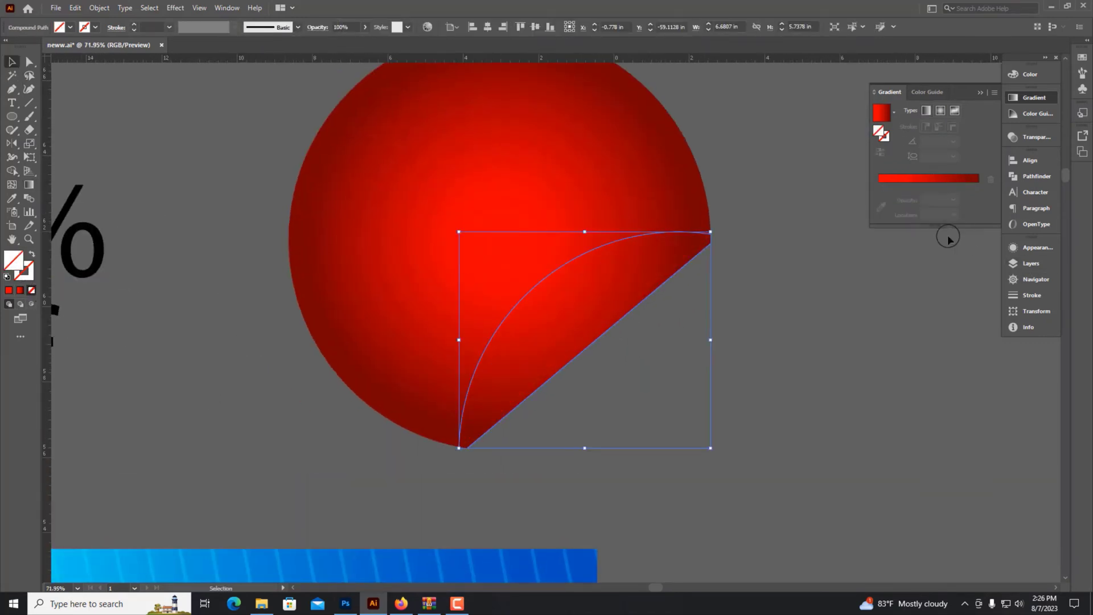
click(1024, 80)
click(916, 109)
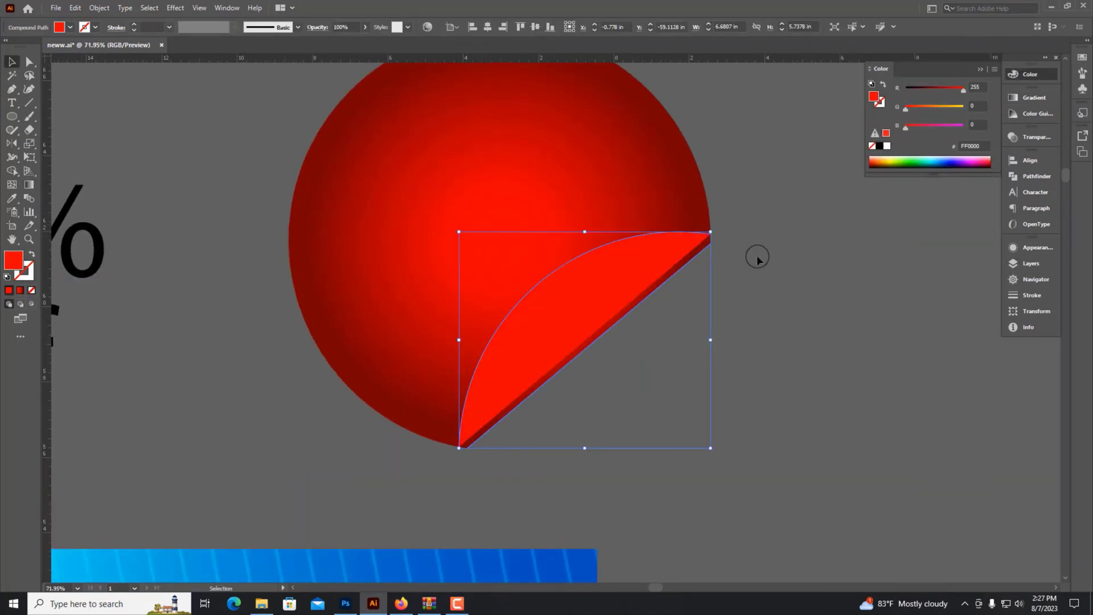
drag(614, 263, 681, 331)
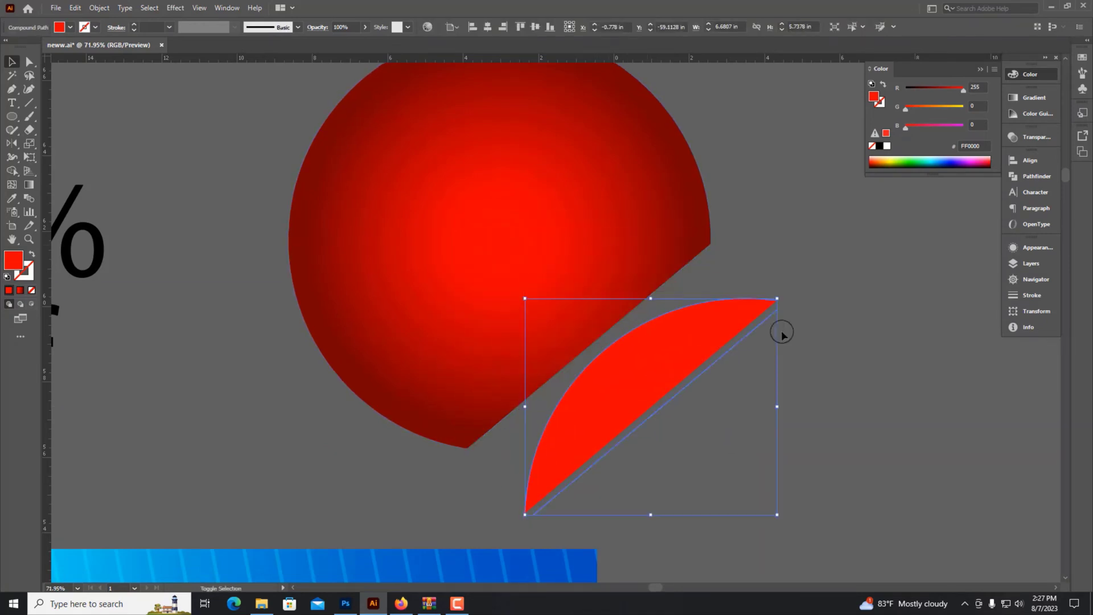
key(ctrl+z)
scroll(791, 325, up, 3)
- Lasso the peel tip points and drag the peel onto the circle's cut edge
key(a)
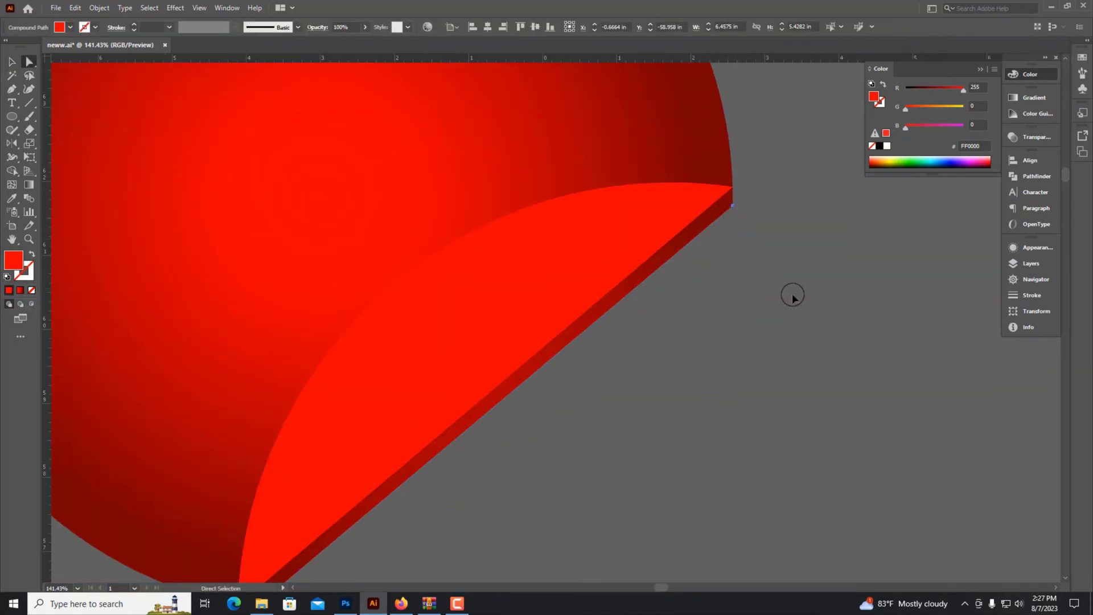
key(v)
drag(585, 203, 659, 278)
key(q)
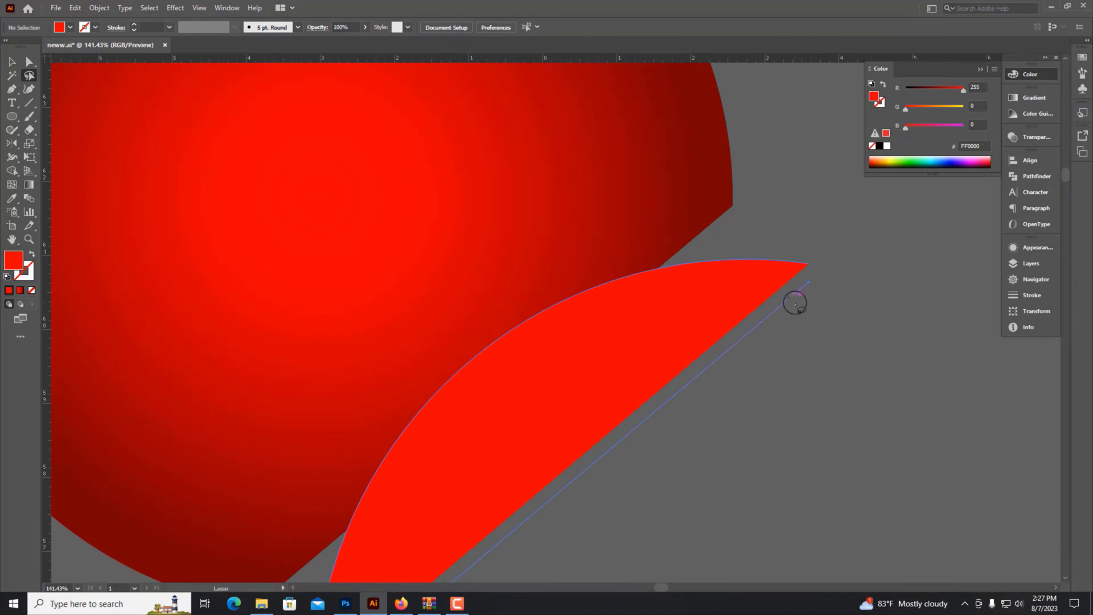
drag(795, 303, 807, 293)
key(v)
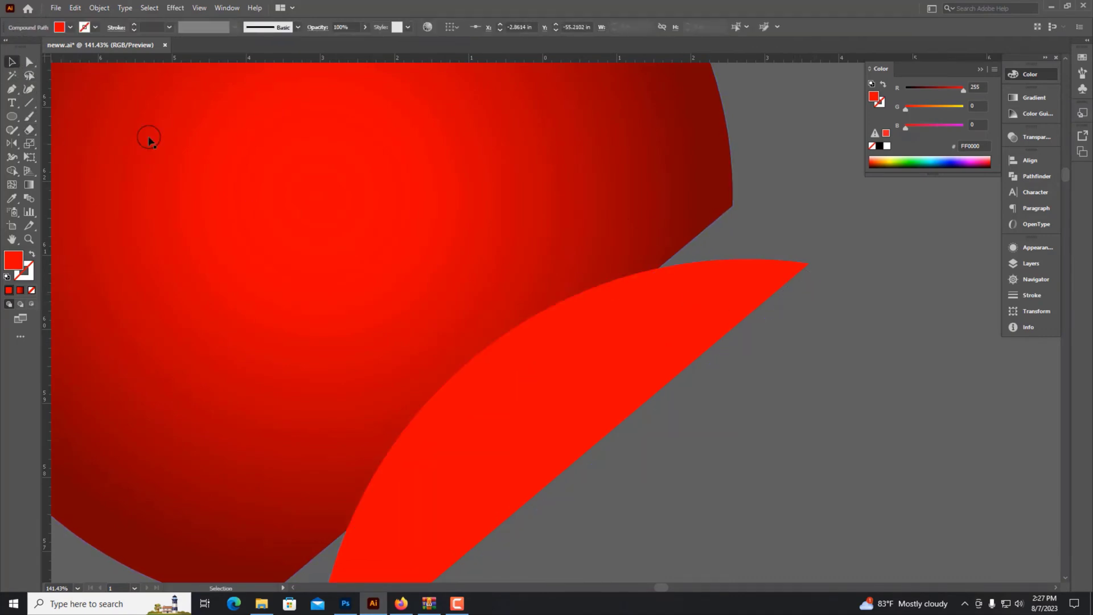
drag(585, 385, 504, 324)
- Zoom in on the peel tip and nudge it to meet the circle exactly
alt+scroll(780, 432, down, 3)
key(z)
click(592, 447)
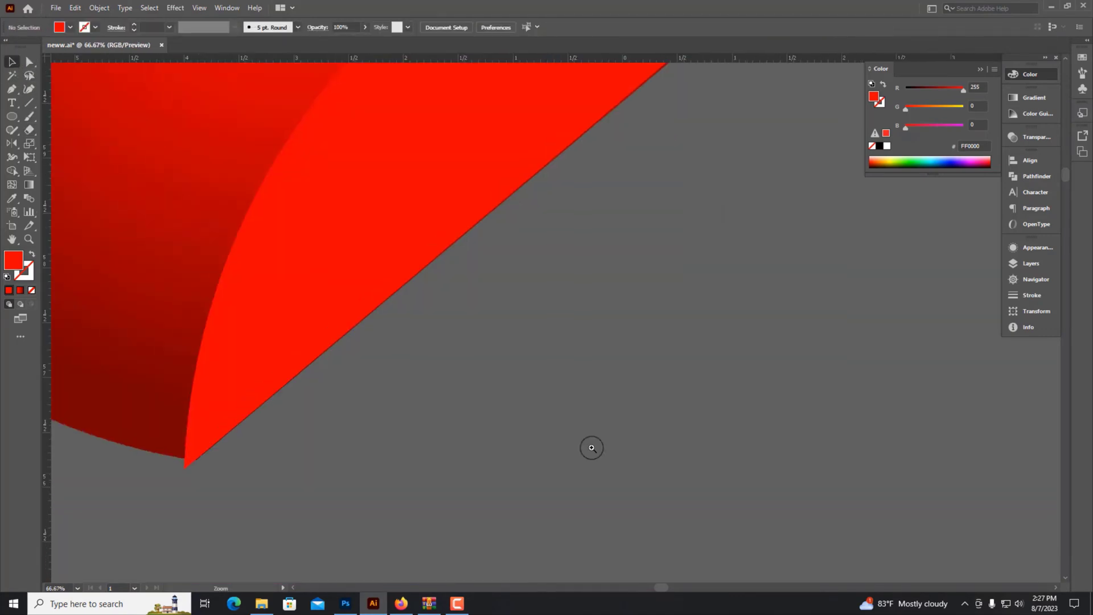
drag(253, 357, 322, 377)
key(ctrl+plus)
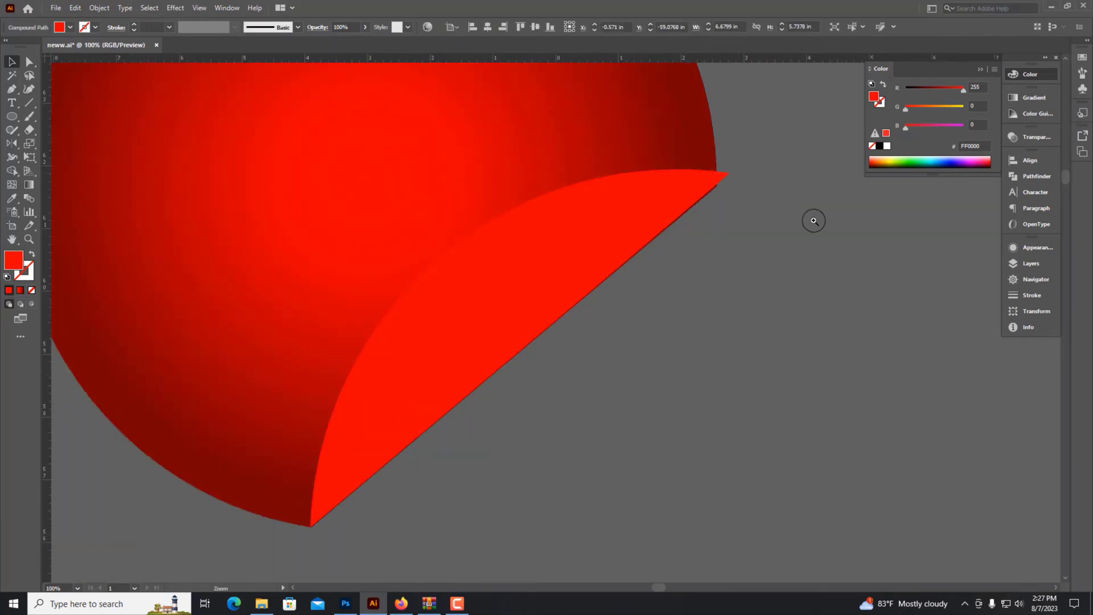
mouse_move(718, 168)
mouse_down()
mouse_move(800, 239)
mouse_move(710, 310)
mouse_up()
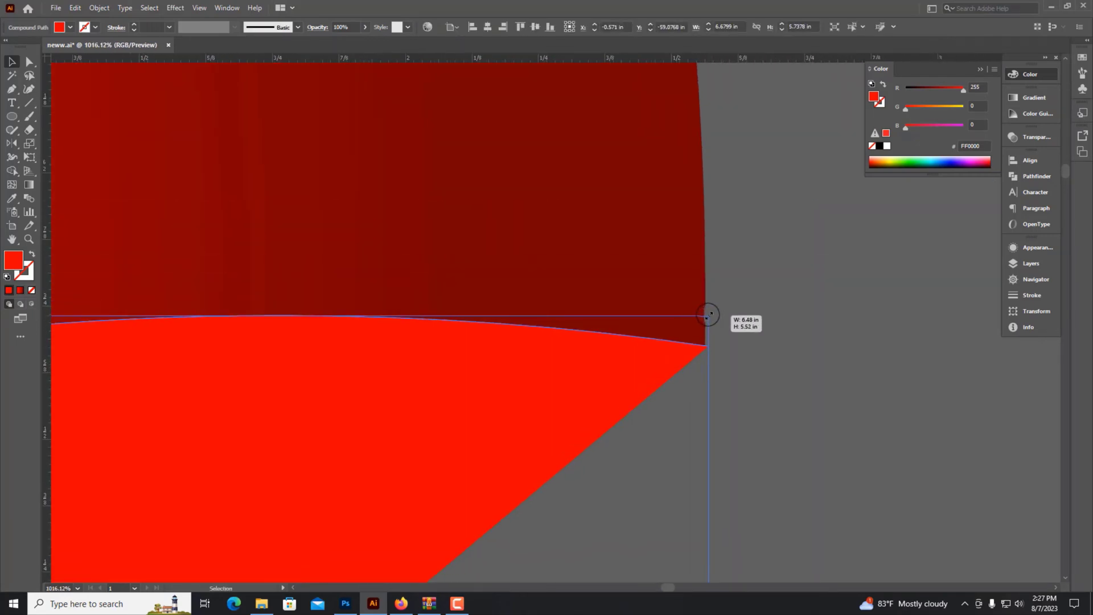
alt+scroll(705, 311, down, 5)
alt+scroll(702, 312, down, 3)
alt+scroll(466, 436, down, 3)
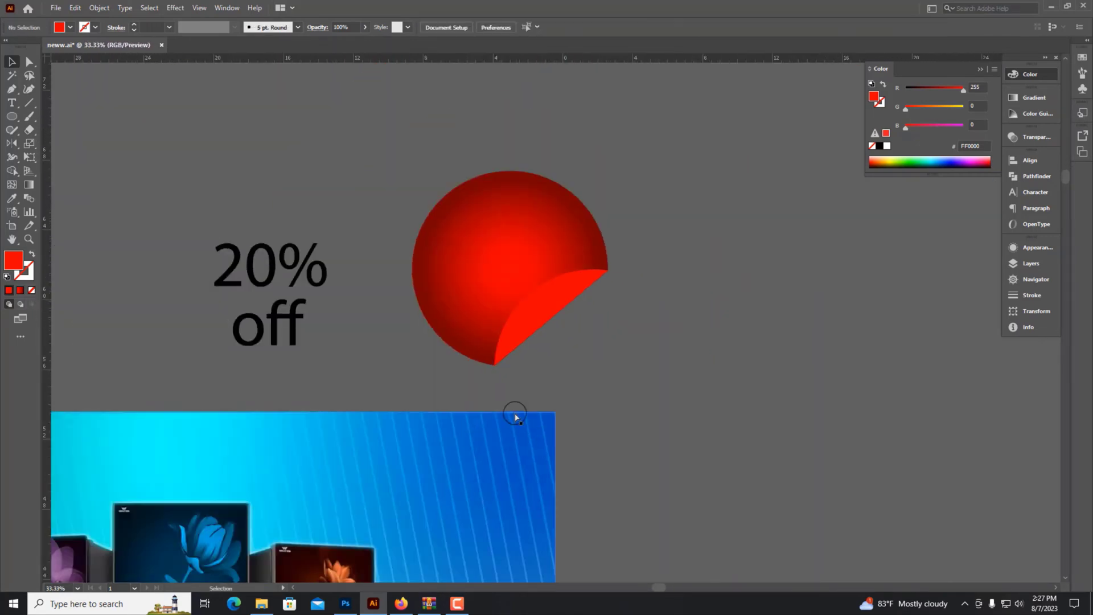
alt+scroll(515, 418, up, 2)
- Darken the peel's red and give it a red gradient with a dark red stop
drag(963, 89, 914, 91)
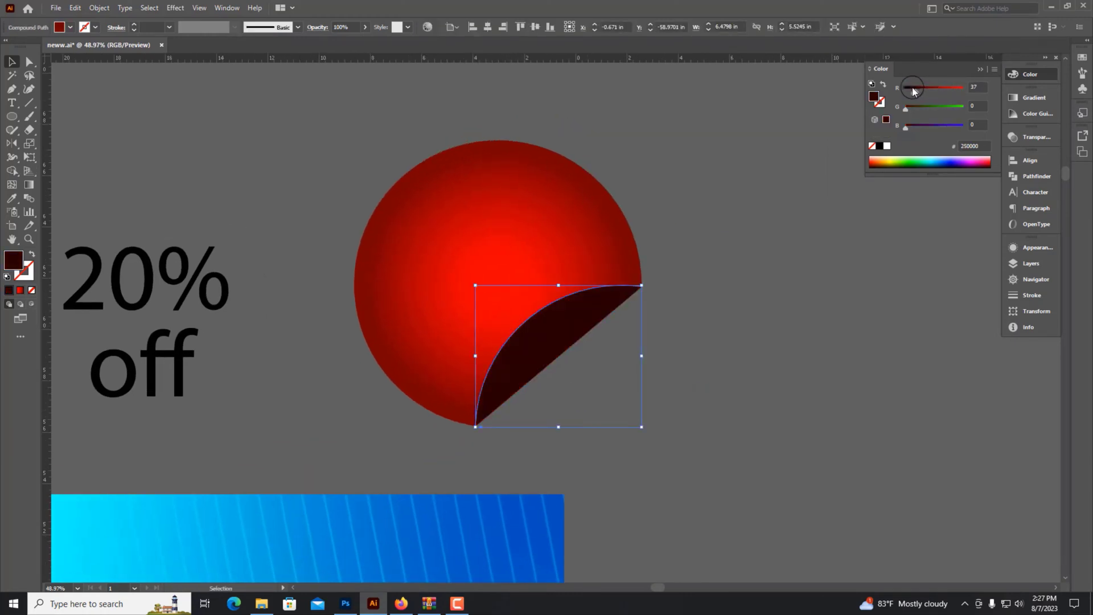
key(ctrl+minus)
key(ctrl+minus)
scroll(705, 266, up, 1)
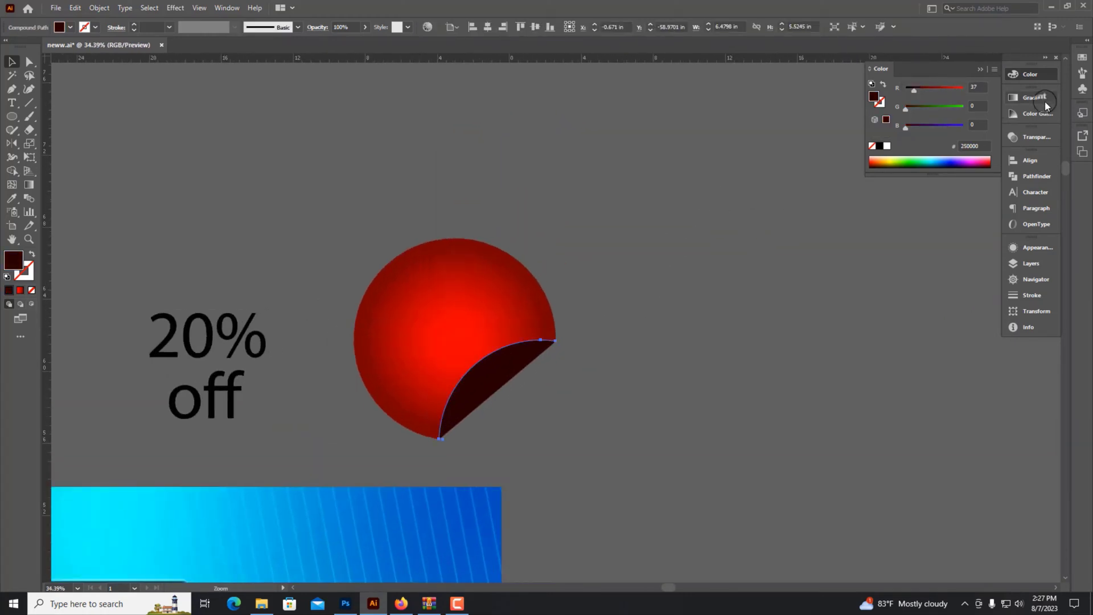
click(1034, 98)
click(902, 184)
scroll(568, 403, up, 2)
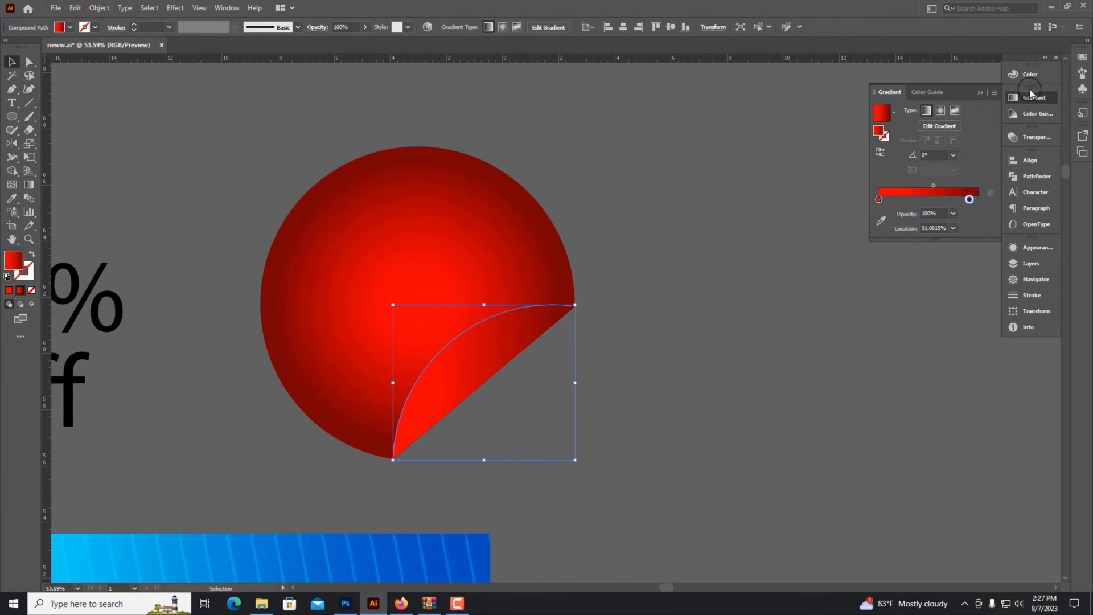
click(1030, 74)
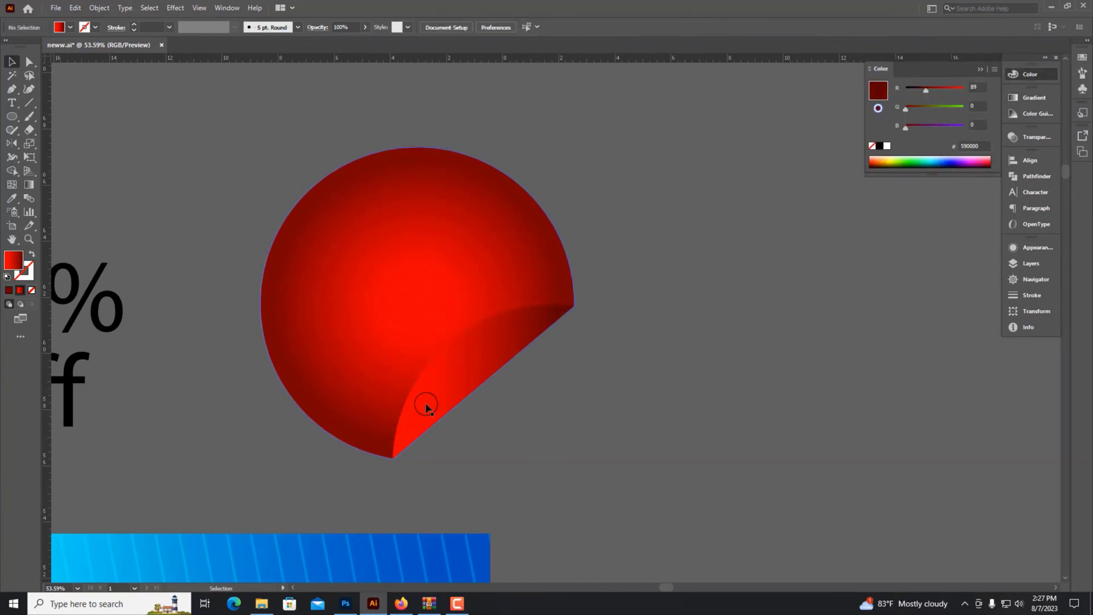
- Run the peel gradient diagonally from the curl, then preview the finished sticker
key(g)
mouse_move(479, 459)
mouse_down()
mouse_move(457, 376)
mouse_move(531, 393)
mouse_up()
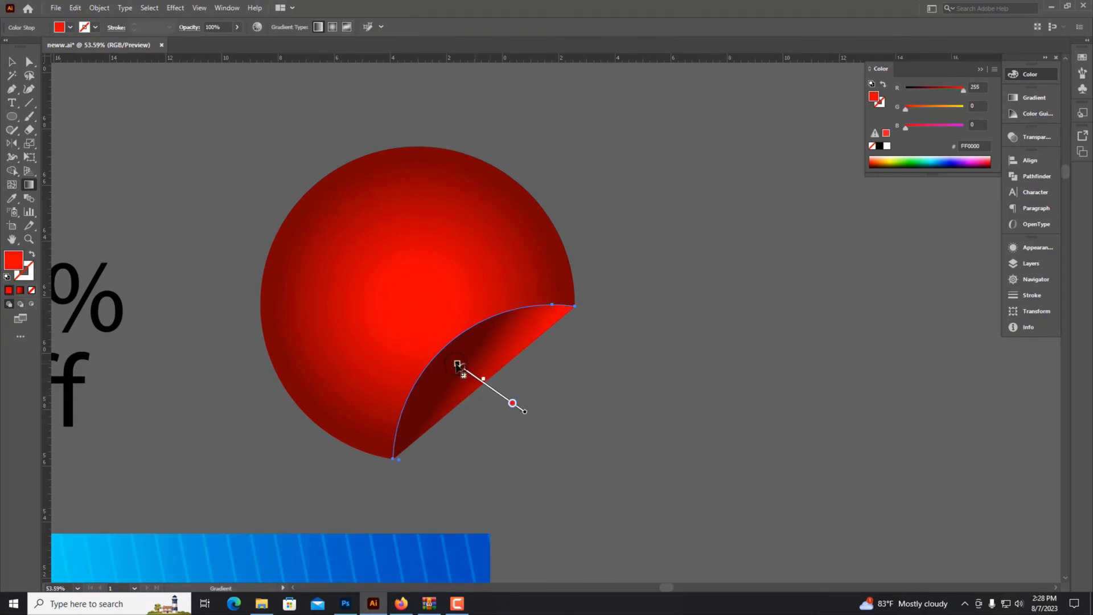
click(12, 61)
drag(246, 107, 580, 402)
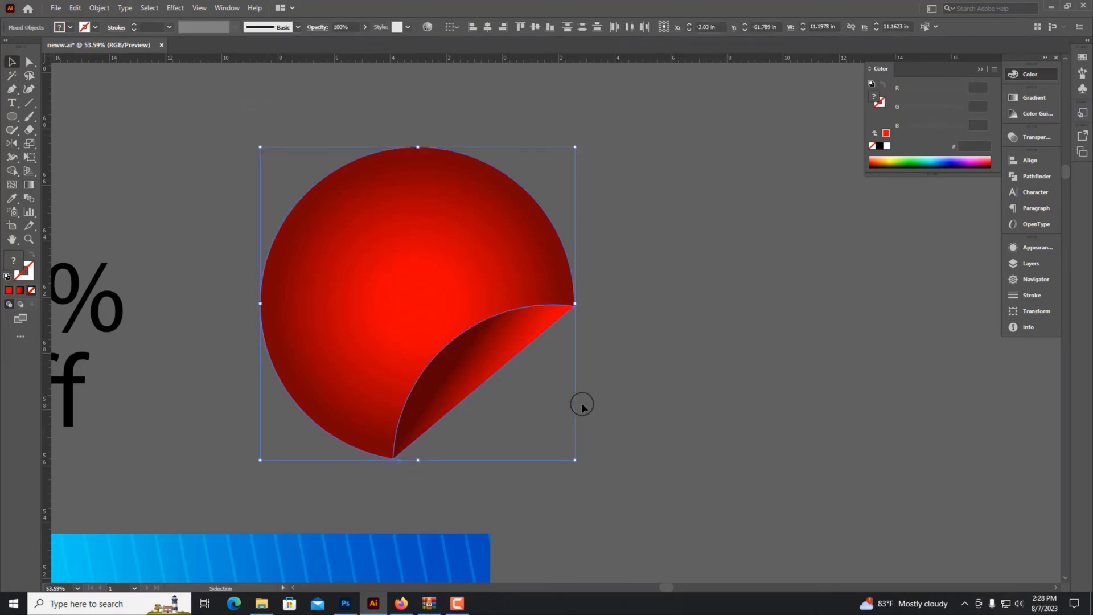
ctrl+click(541, 407)
click(272, 184)
- Draw a small circle to the right of the sticker
click(680, 305)
key(l)
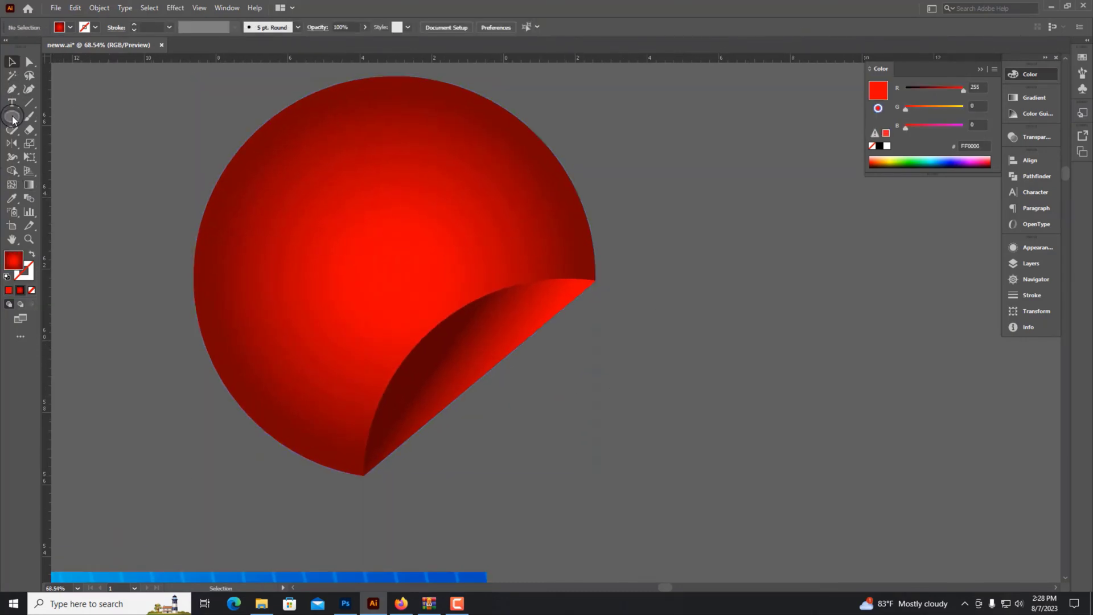
drag(604, 266, 773, 434)
click(14, 61)
drag(691, 379, 721, 392)
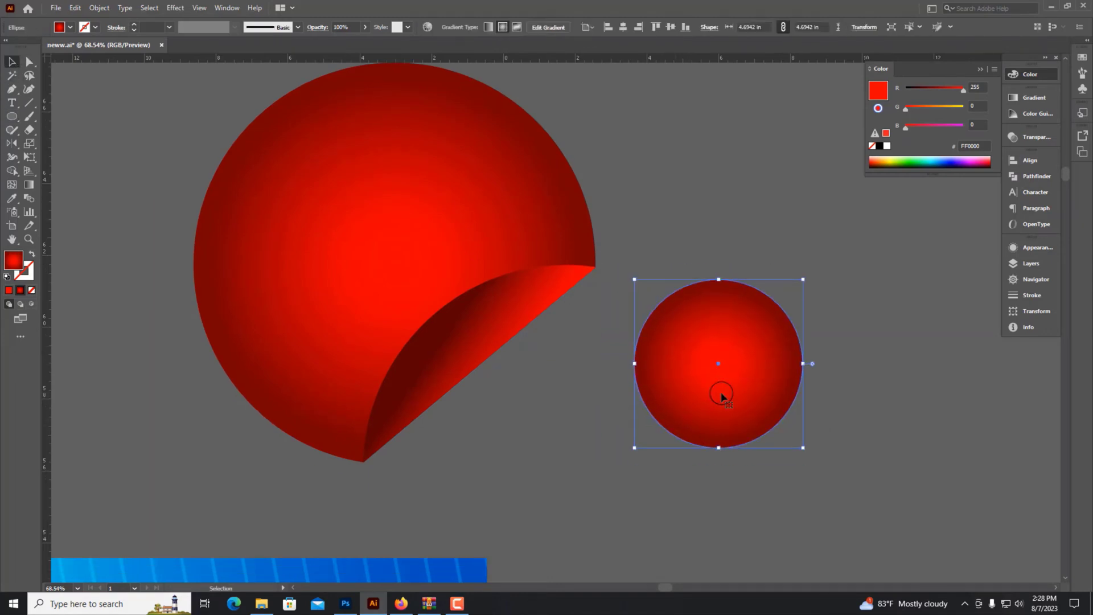
- Give the circle a radial gradient from a black centre to a white outer stop
drag(962, 89, 902, 89)
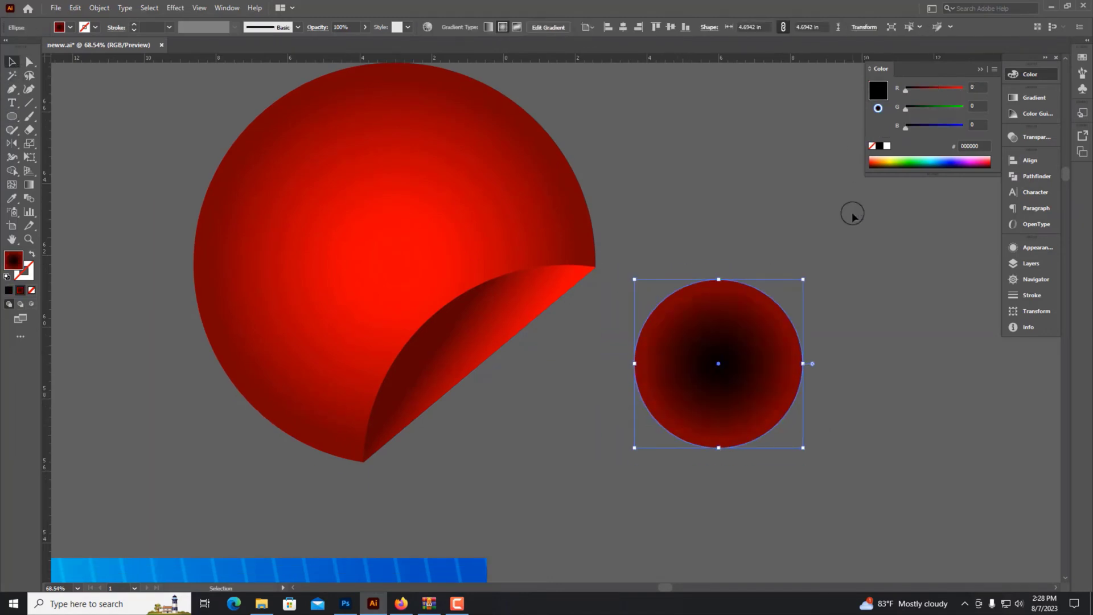
click(1031, 97)
click(1030, 74)
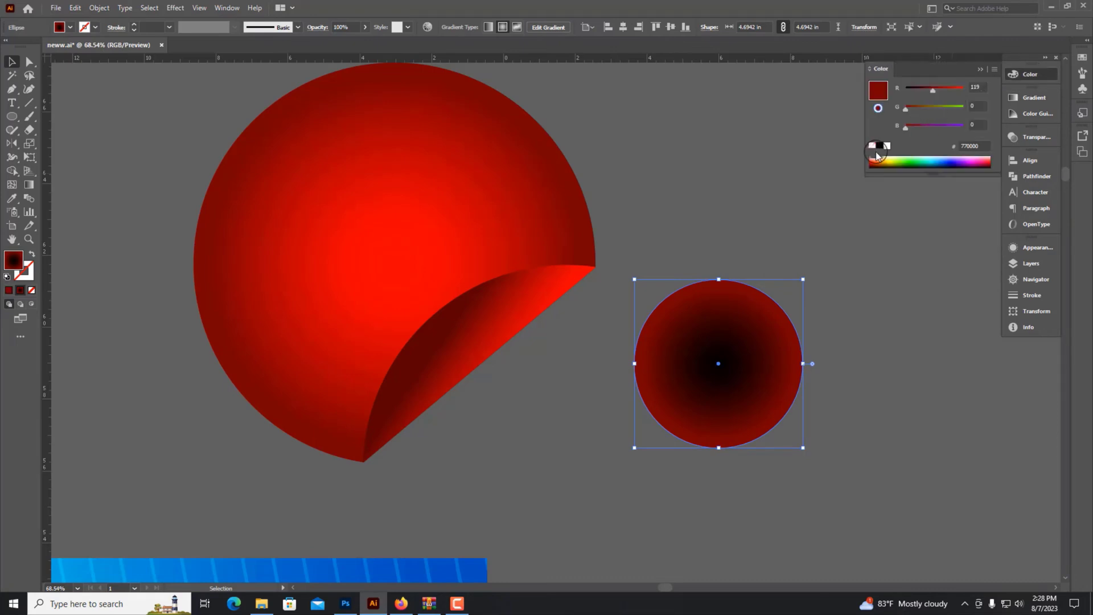
click(887, 145)
click(1045, 101)
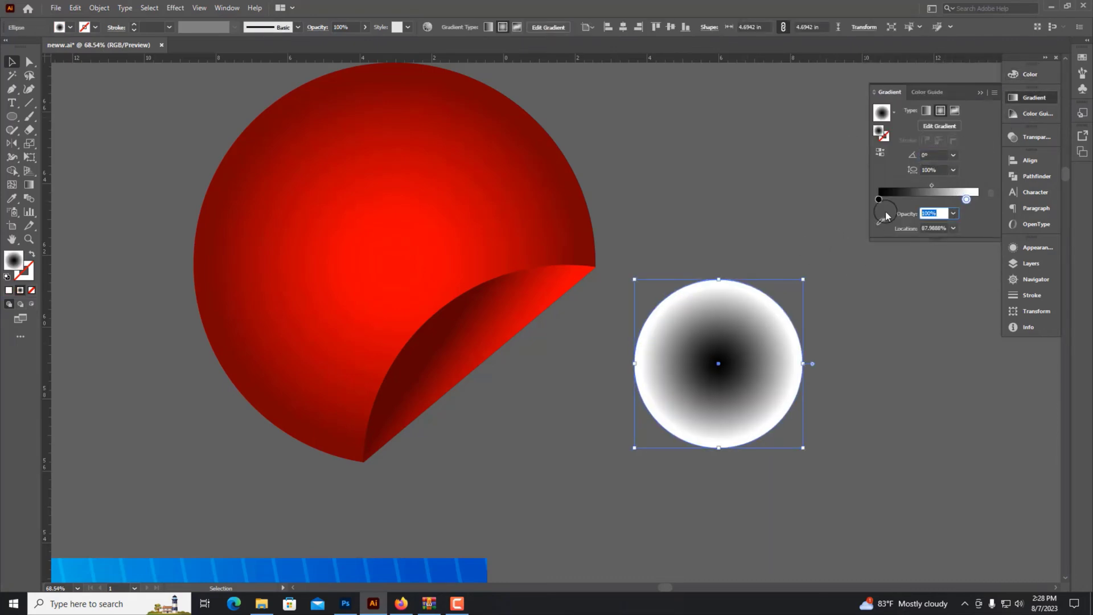
click(1034, 97)
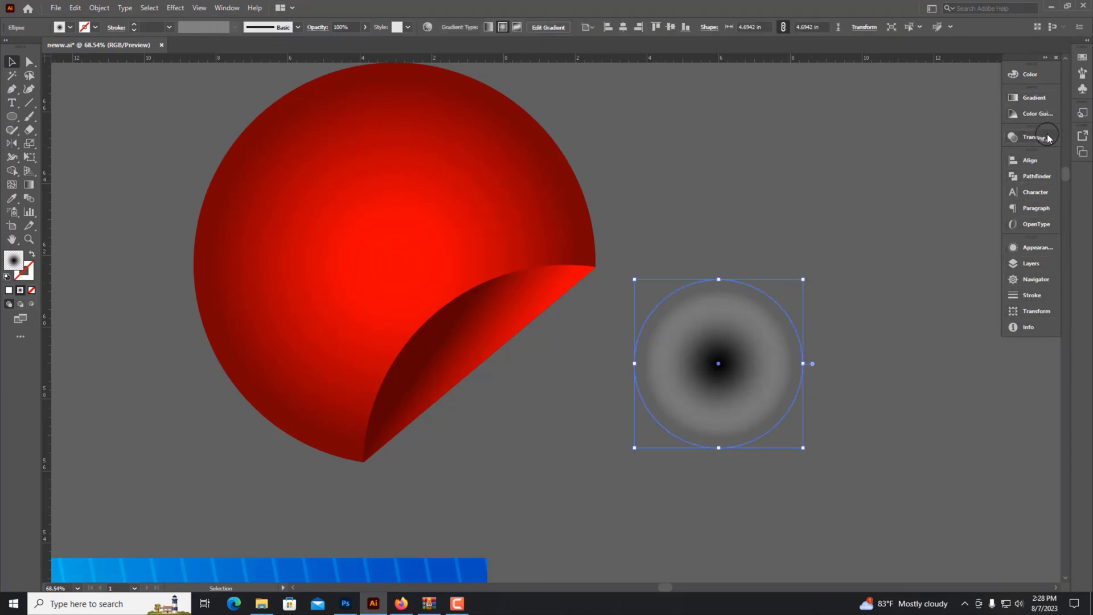
click(1037, 312)
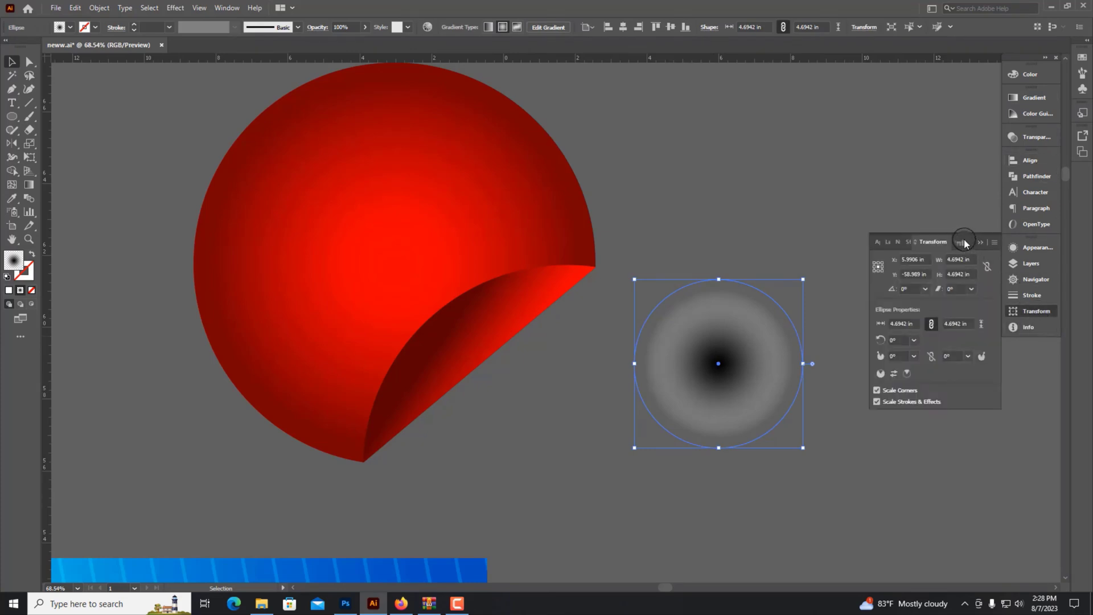
click(964, 244)
- Set the circle to Multiply, squash it flat, and place it under the sticker tip
key(shift+ctrl+F10)
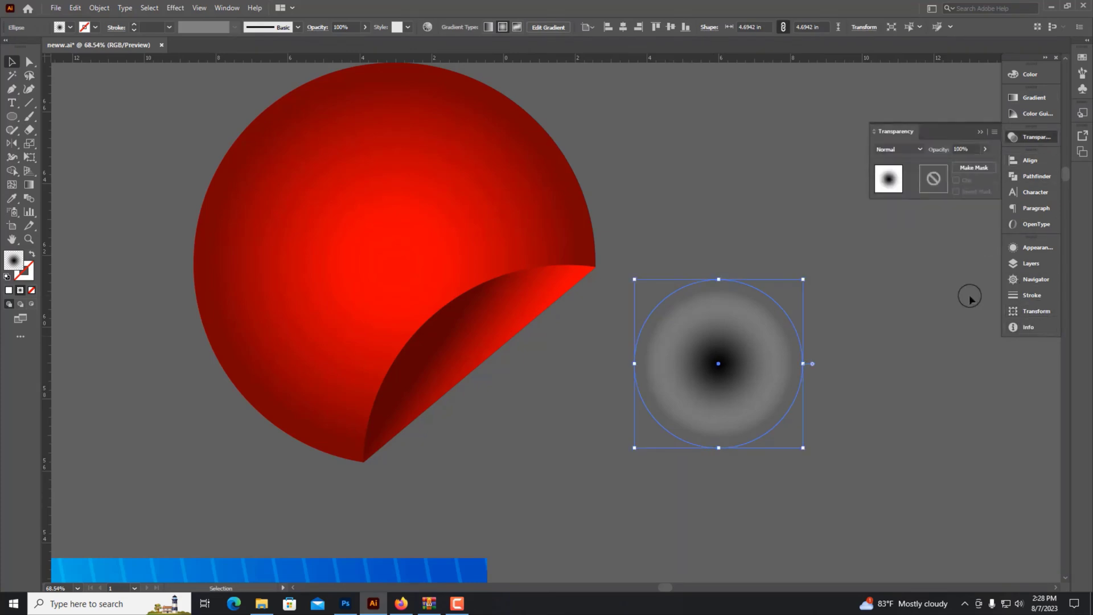
click(898, 150)
click(898, 189)
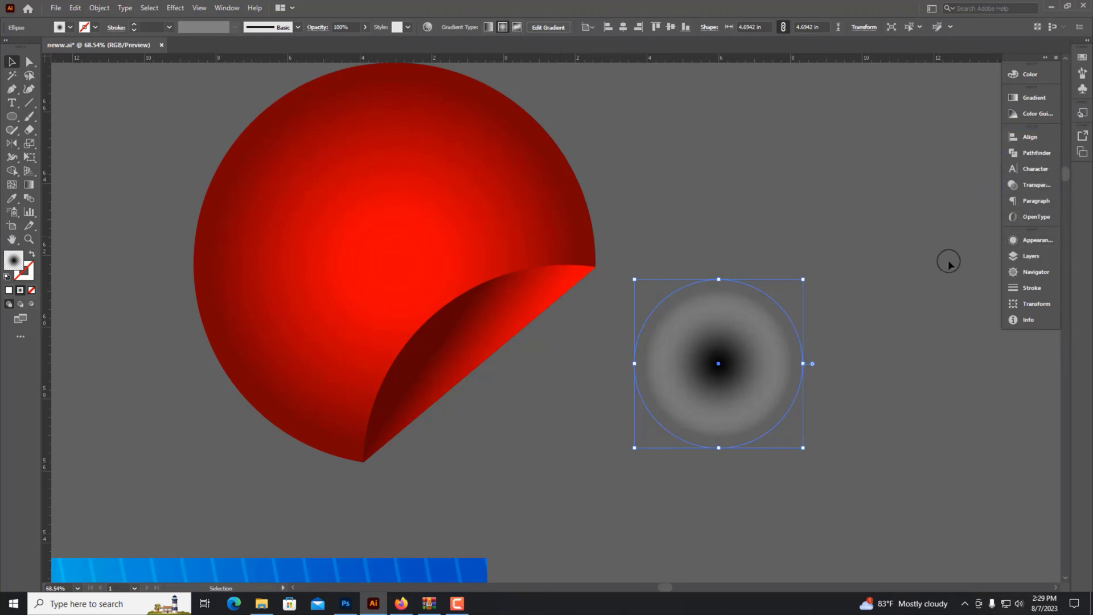
mouse_move(716, 285)
mouse_down()
mouse_move(561, 331)
mouse_move(562, 458)
mouse_up()
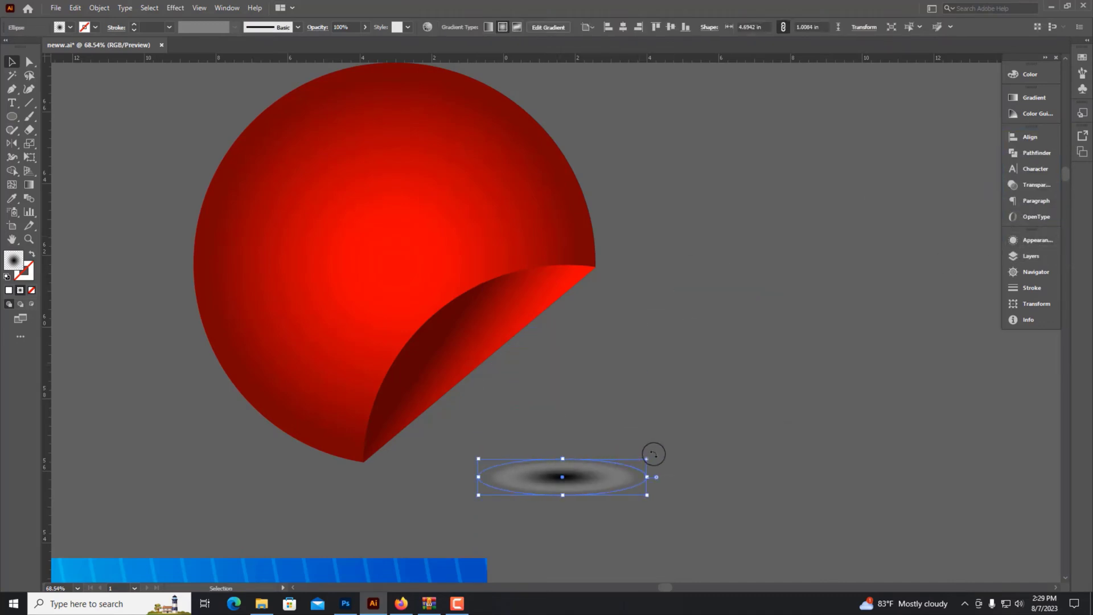
drag(605, 494, 398, 471)
key(ctrl+minus)
key(ctrl+minus)
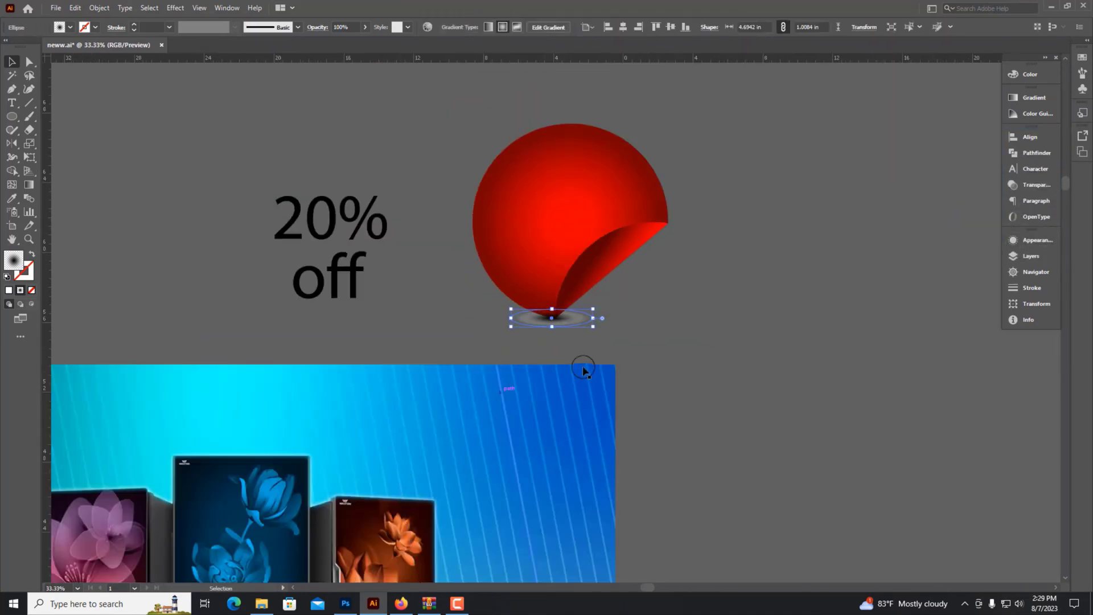
click(620, 347)
- Move the sticker and shadow onto the banner, shrink them, and place them top-right
mouse_move(653, 329)
mouse_down()
mouse_move(605, 250)
mouse_move(539, 440)
mouse_up()
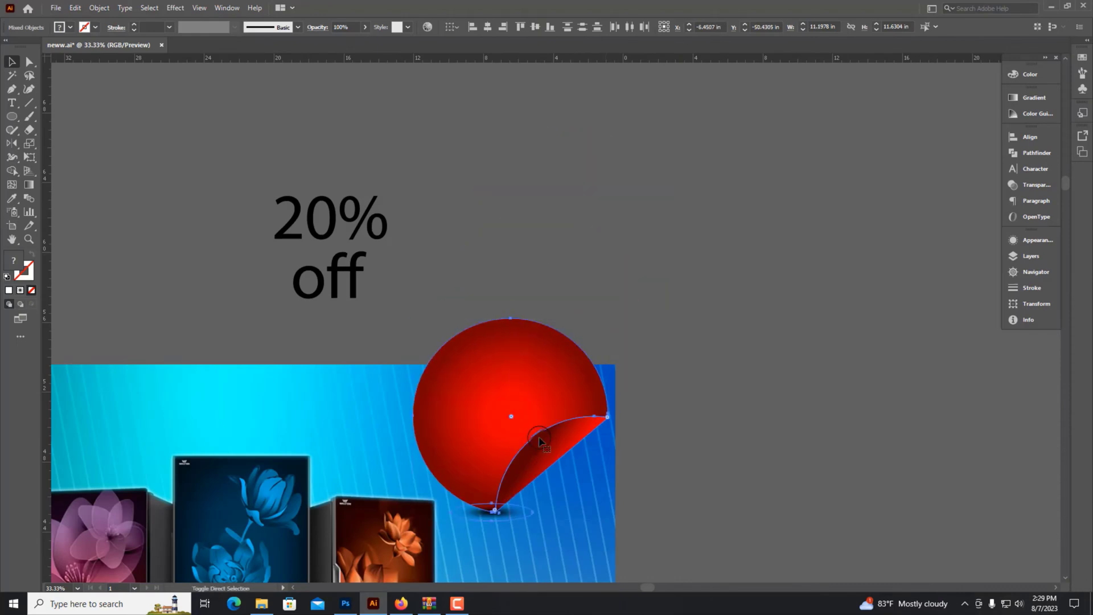
drag(509, 318, 512, 353)
scroll(513, 406, down, 2)
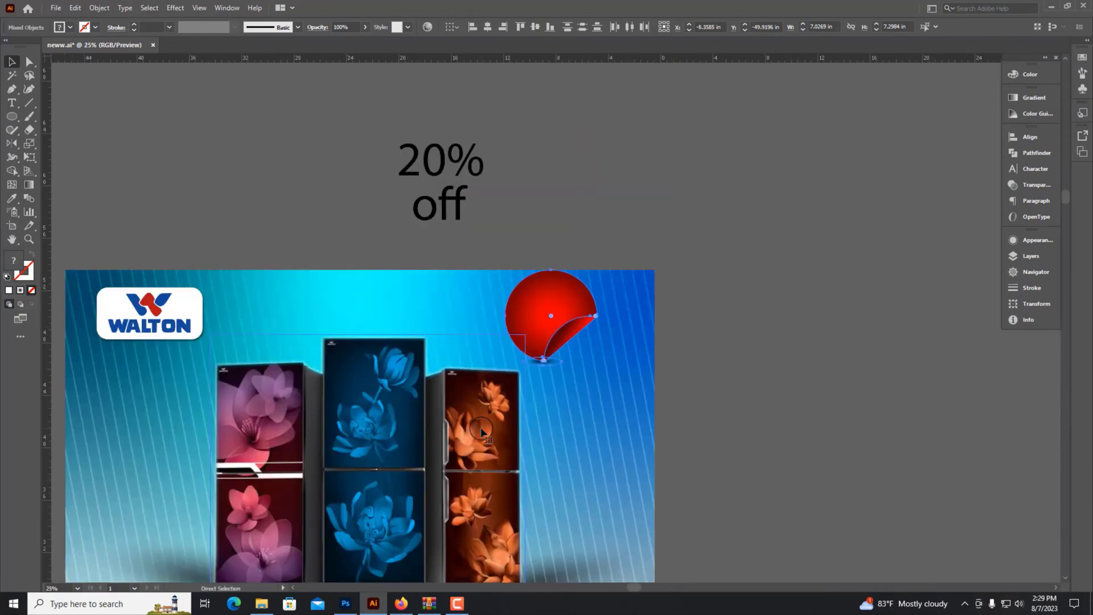
scroll(514, 407, down, 1)
drag(569, 327, 597, 336)
scroll(596, 336, up, 5)
- Drag the '20% off' text onto the red sticker
click(622, 370)
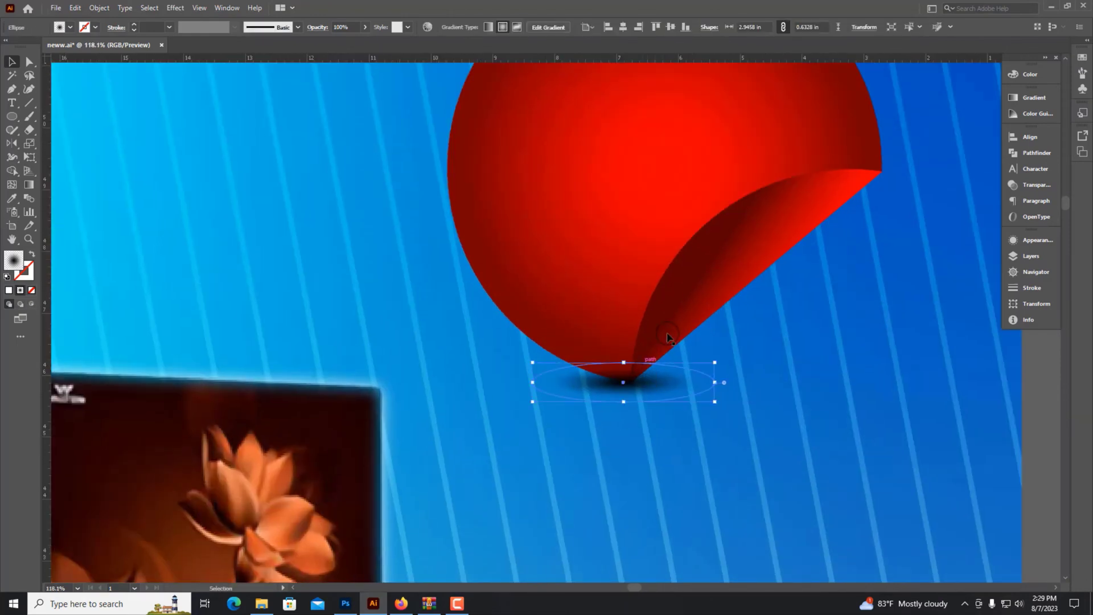
key(a)
click(579, 276)
scroll(580, 280, down, 1)
scroll(580, 280, down, 4)
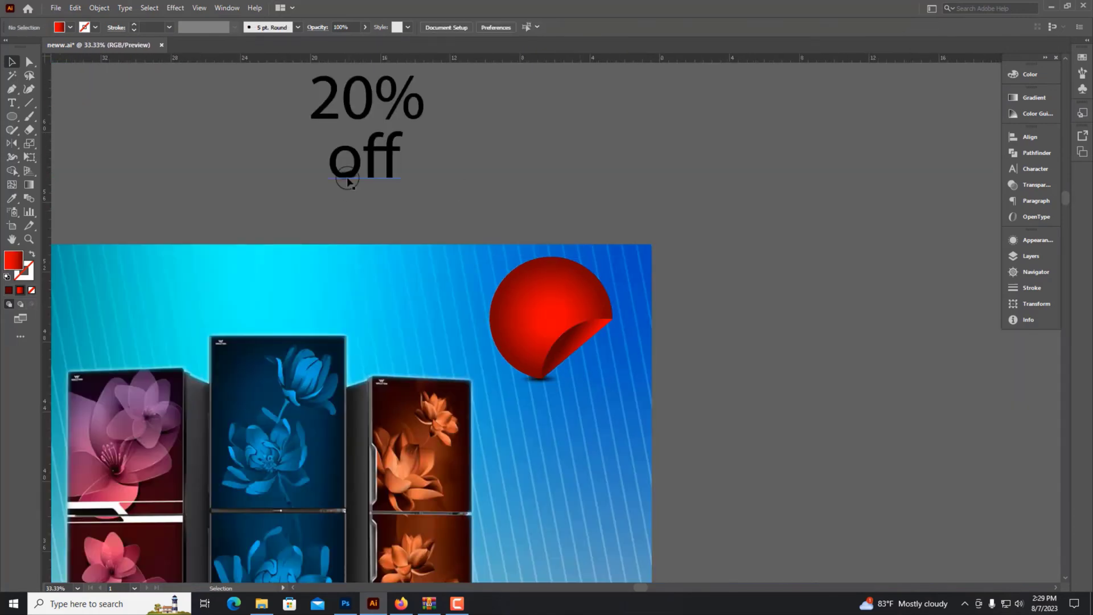
drag(344, 176, 563, 362)
scroll(564, 363, down, 2)
- Make the text white with '20%' yellow, and move a smaller 'off' beneath it
scroll(563, 362, down, 1)
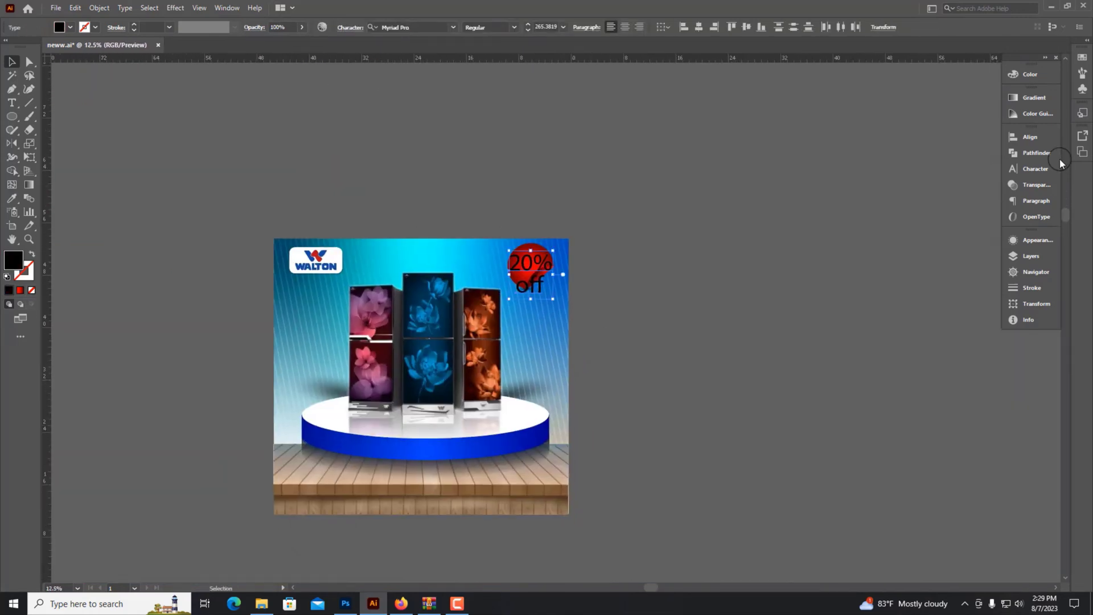
click(1029, 74)
click(886, 146)
scroll(530, 274, up, 5)
drag(963, 127, 848, 131)
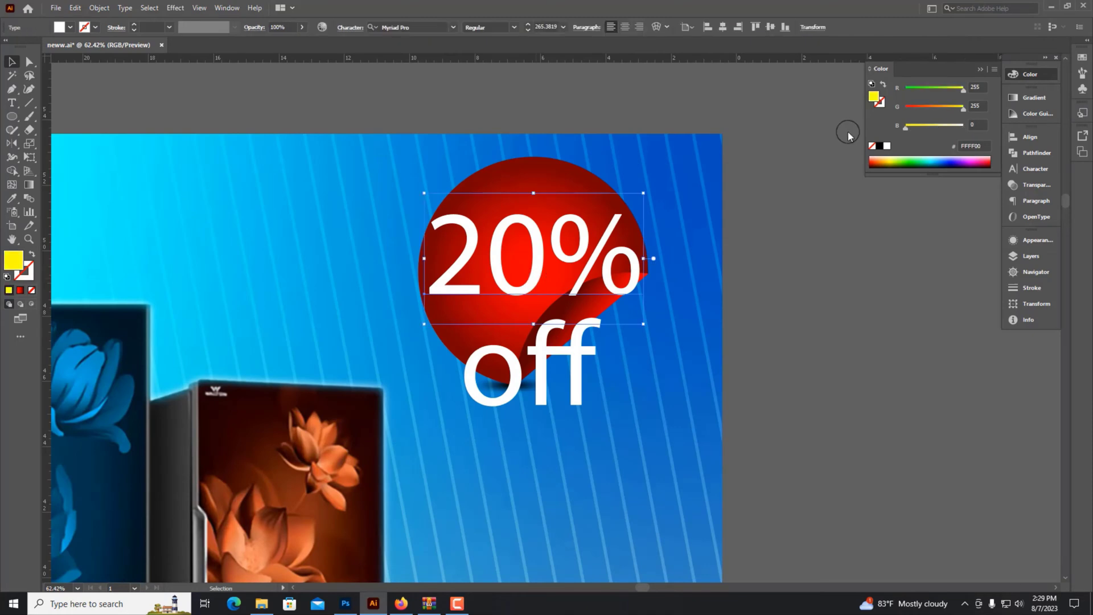
double_click(611, 252)
key(Escape)
drag(530, 370, 478, 302)
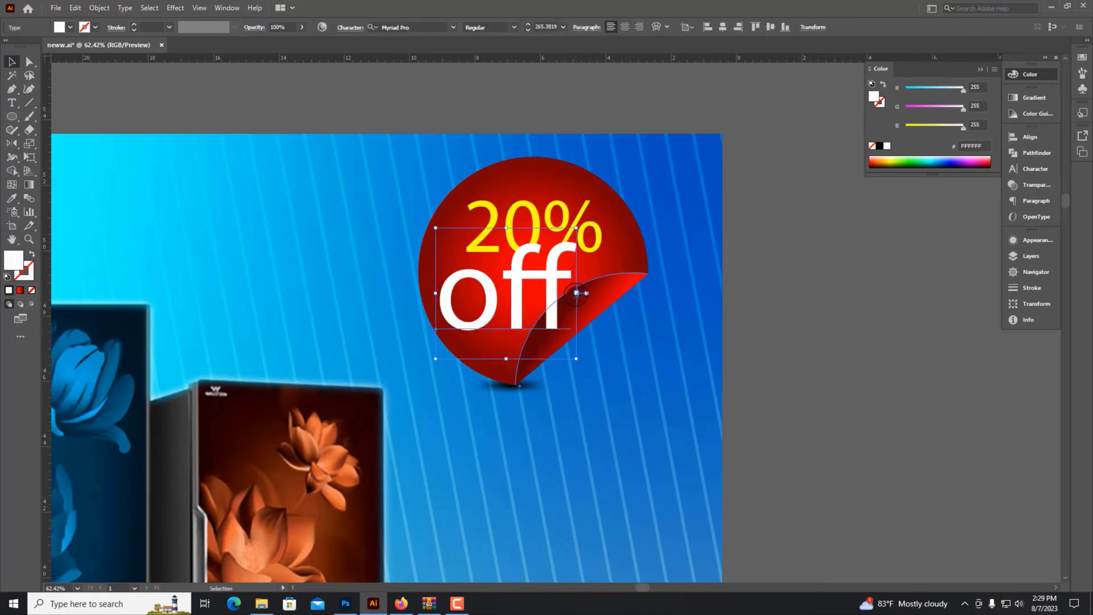
drag(597, 342, 571, 310)
- Set '20%' in RBNo3.1 Black, narrowed and stretched taller on the sticker
scroll(586, 252, up, 2)
click(586, 252)
click(1035, 168)
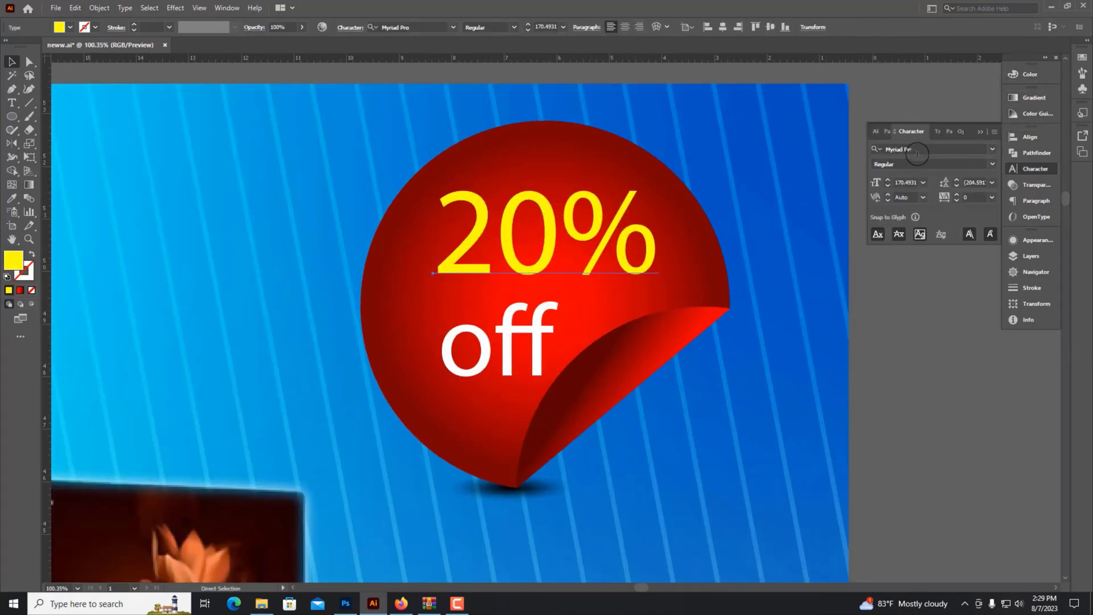
click(925, 148)
text(rb)
key(Return)
drag(605, 236, 586, 236)
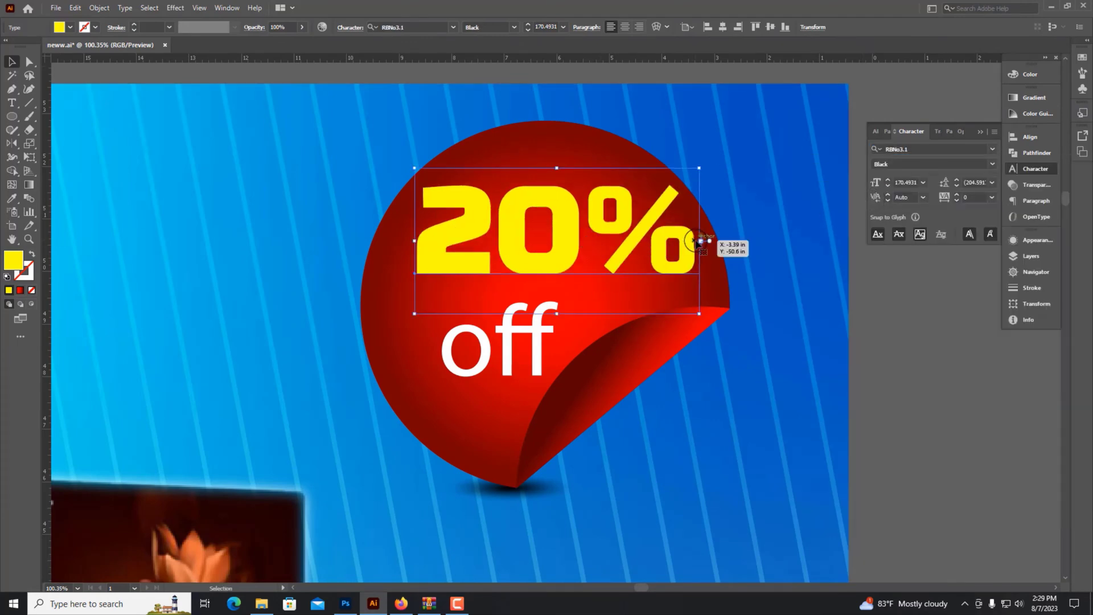
drag(701, 242, 672, 246)
drag(543, 173, 544, 167)
click(500, 342)
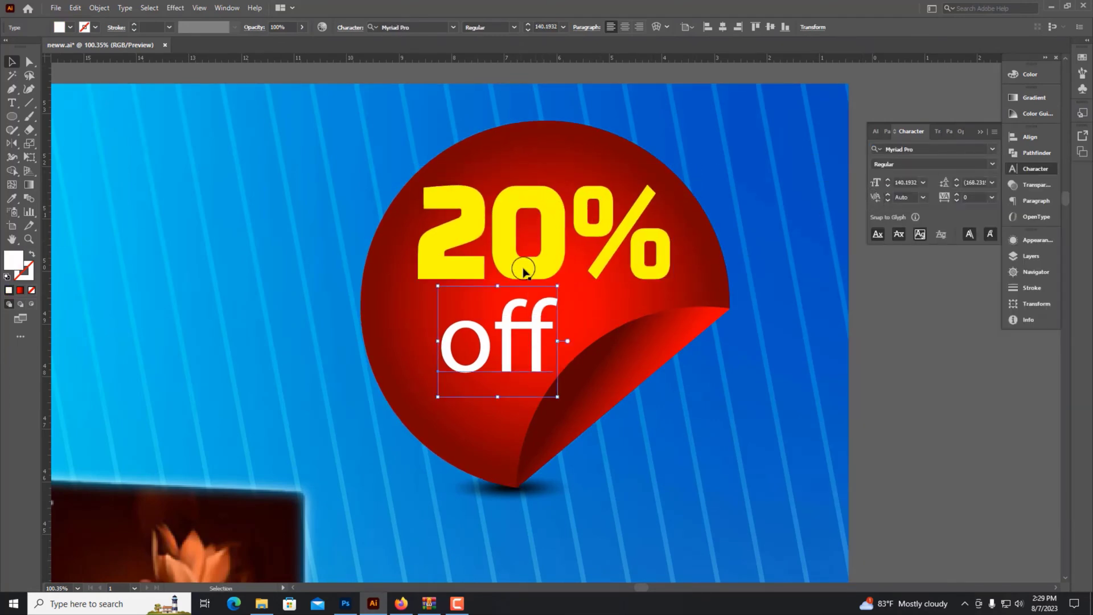
click(523, 268)
- Give '20%' a 16 pt stroke with a black fill
click(1031, 288)
click(928, 252)
text(16)
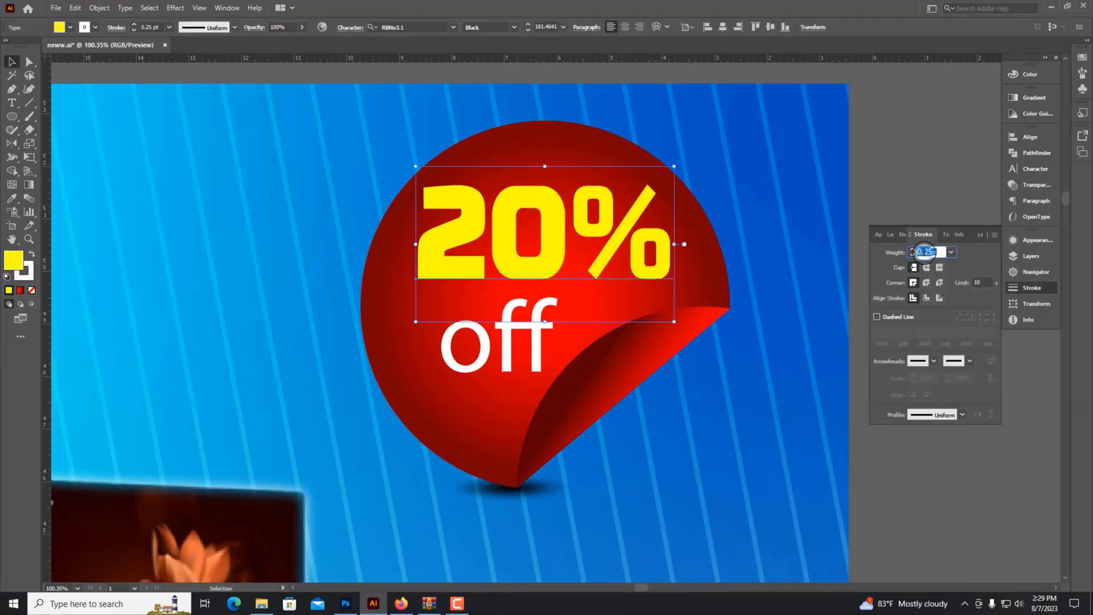
key(Return)
click(1031, 75)
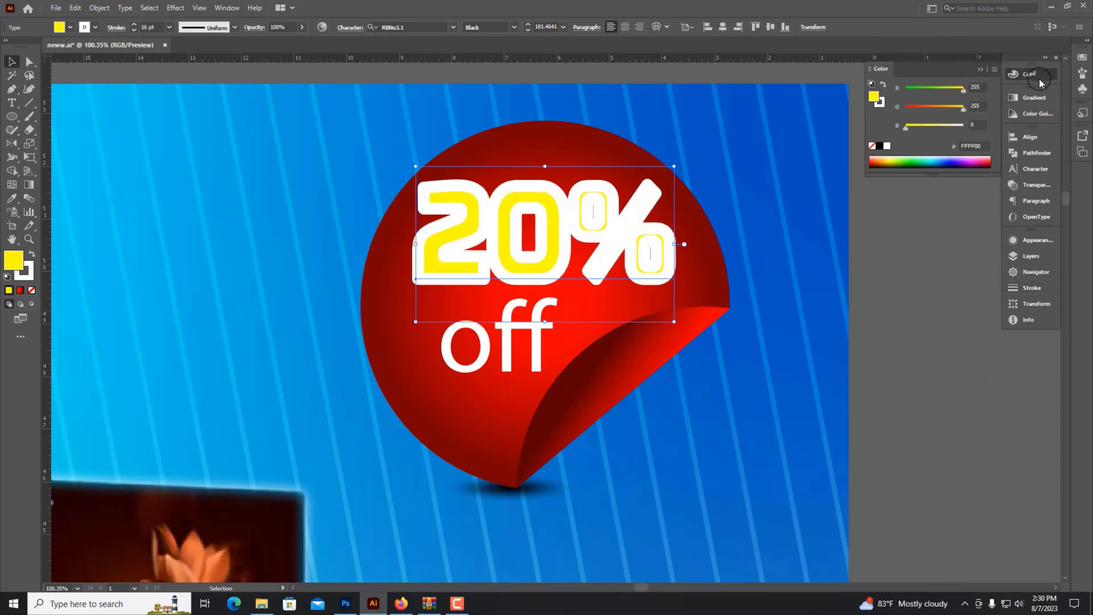
click(871, 146)
scroll(928, 407, down, 1)
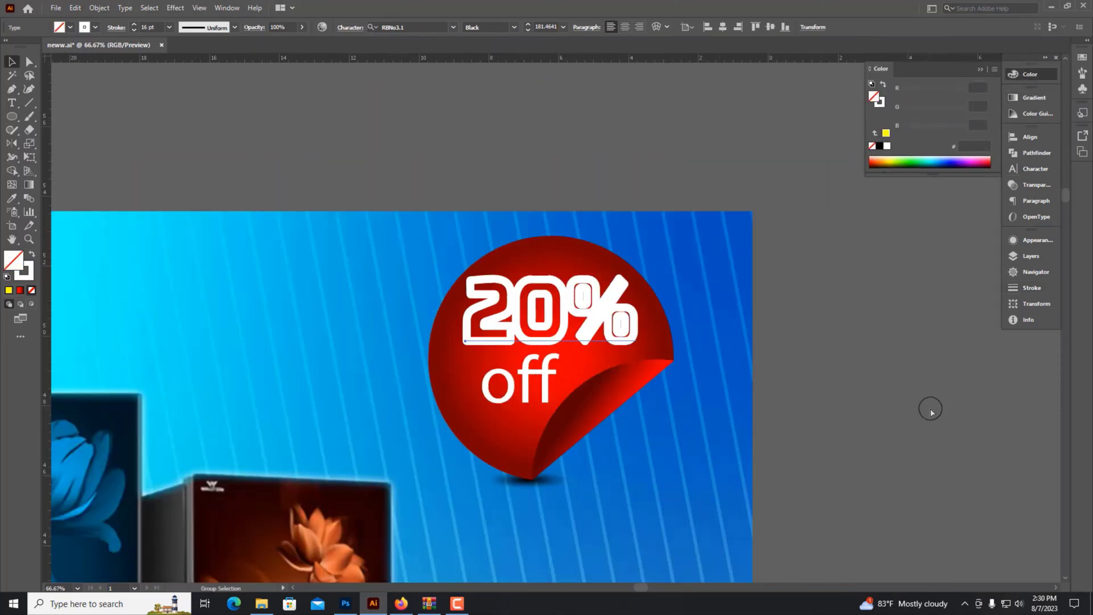
key(ctrl+z)
scroll(686, 342, up, 2)
key(ctrl+shift+z)
click(879, 146)
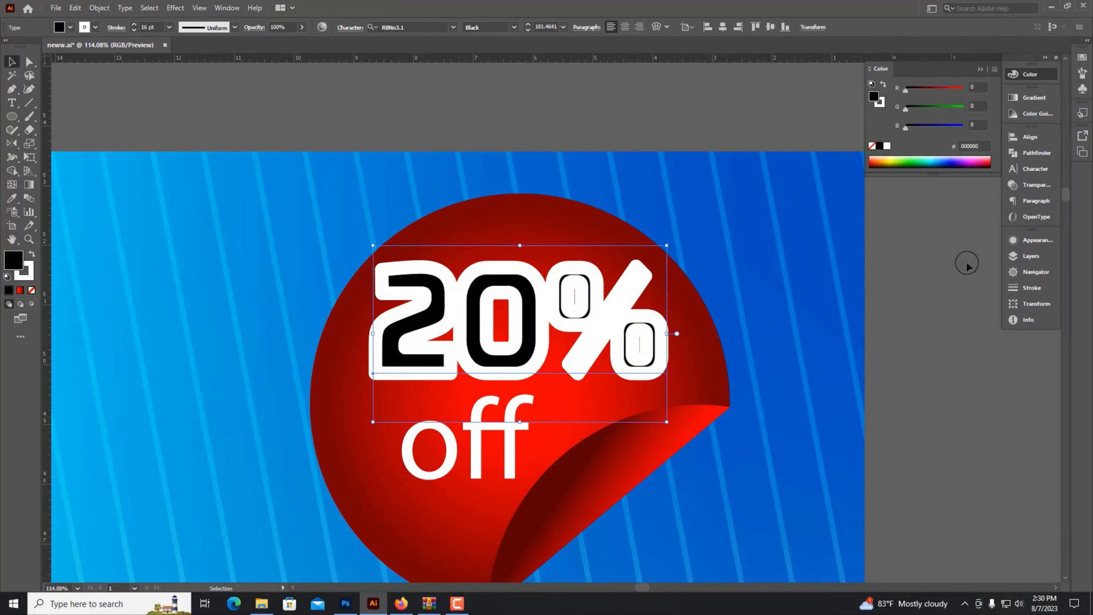
- Stack yellow-filled and white-outlined '20%' copies, group them, and shrink slightly
click(31, 254)
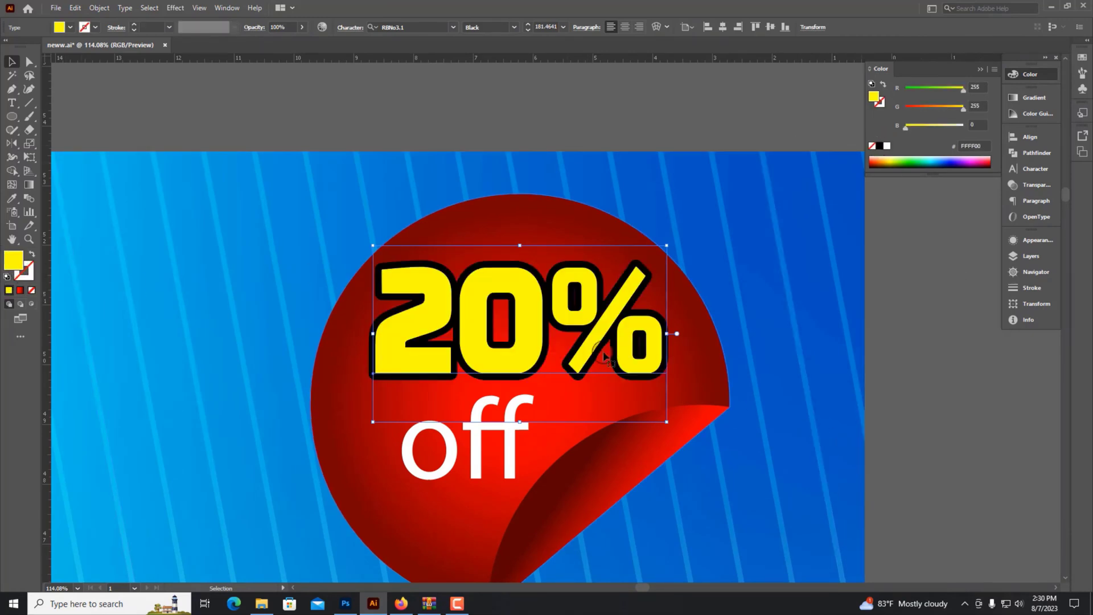
click(622, 360)
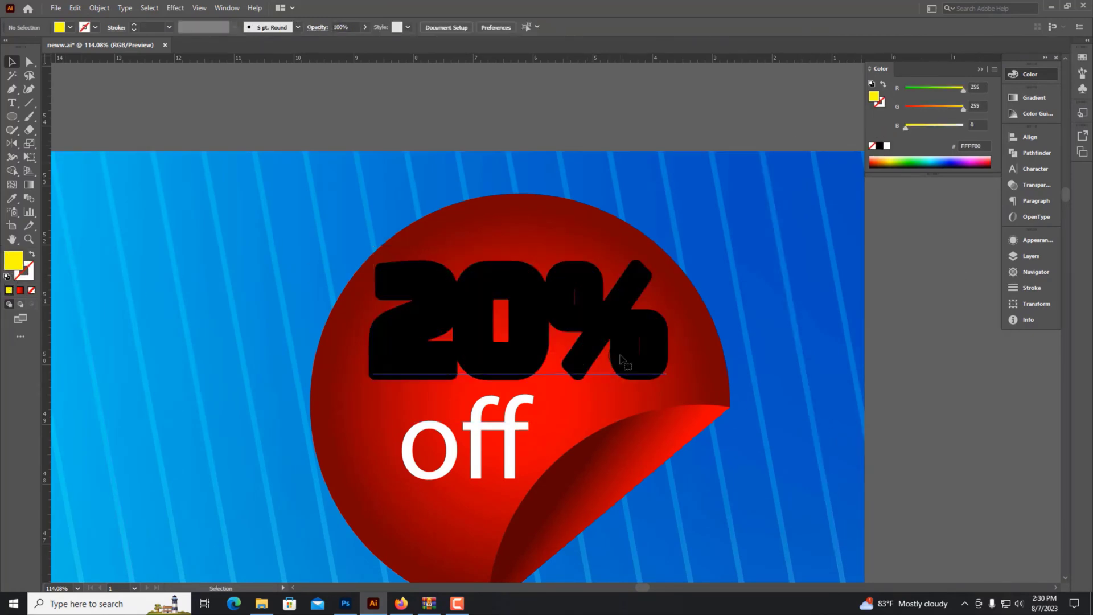
click(887, 146)
click(887, 146)
key(ctrl+F10)
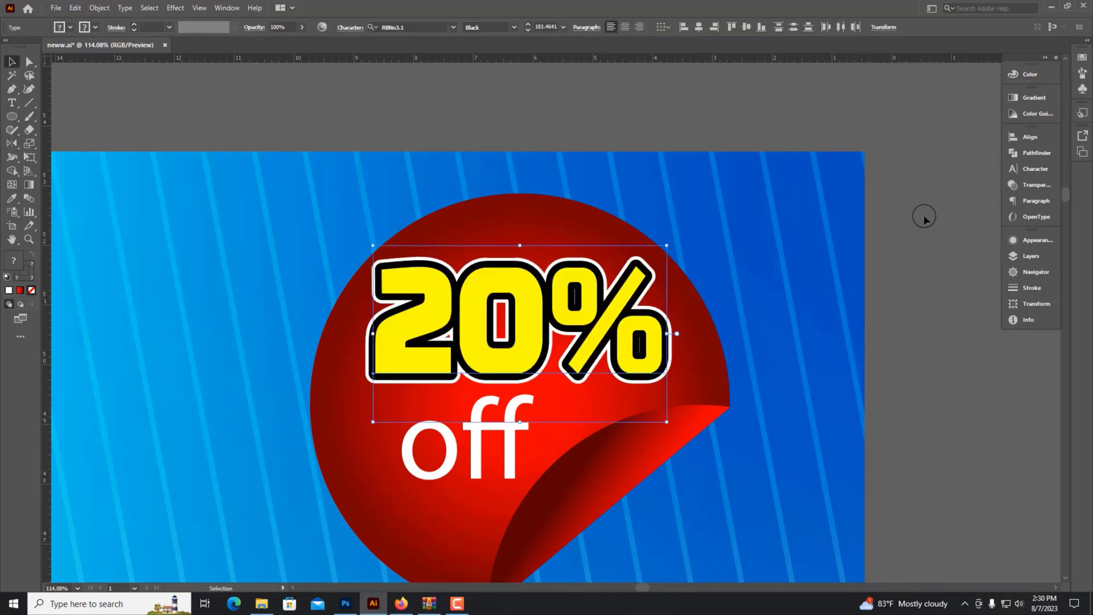
key(ctrl+plus)
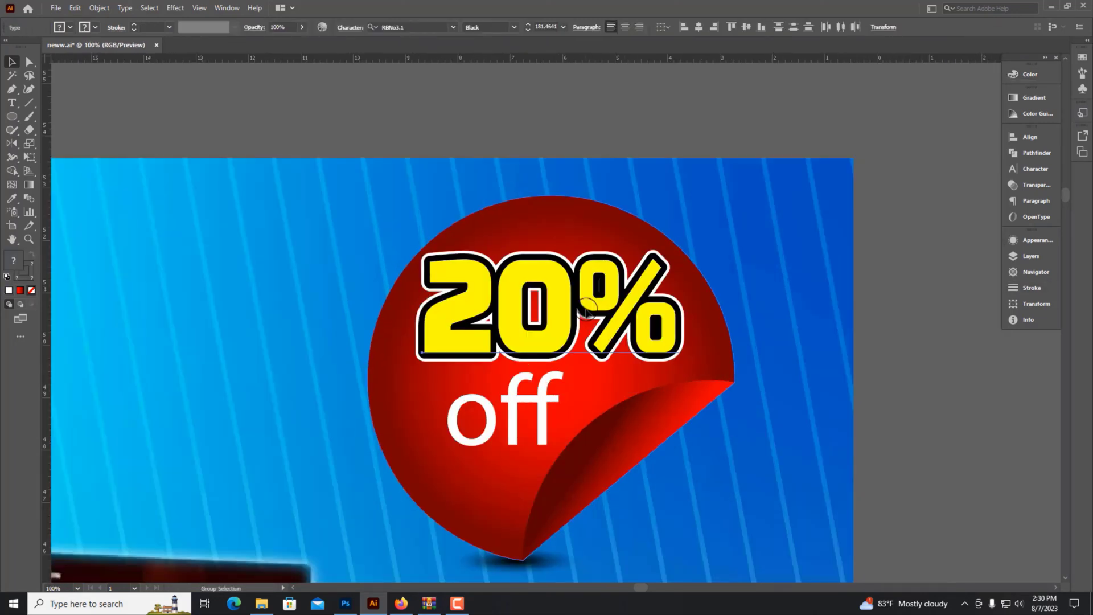
drag(681, 317, 673, 317)
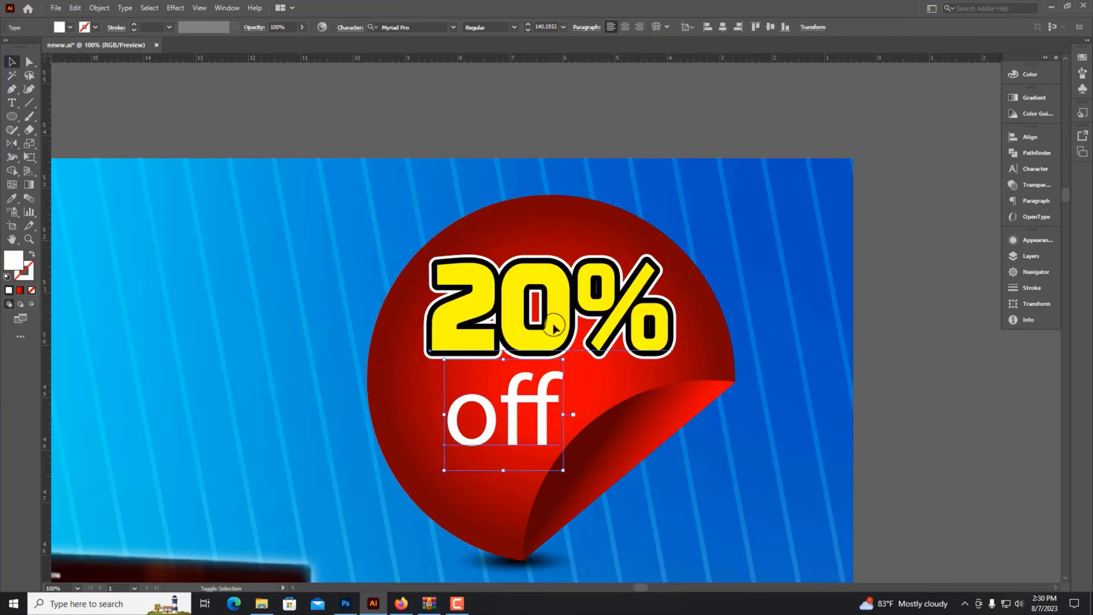
scroll(698, 476, down, 5)
scroll(822, 330, down, 3)
- Hide the toolbar and panels and zoom to frame the finished Walton ad with its '20% off' sticker
scroll(732, 403, down, 2)
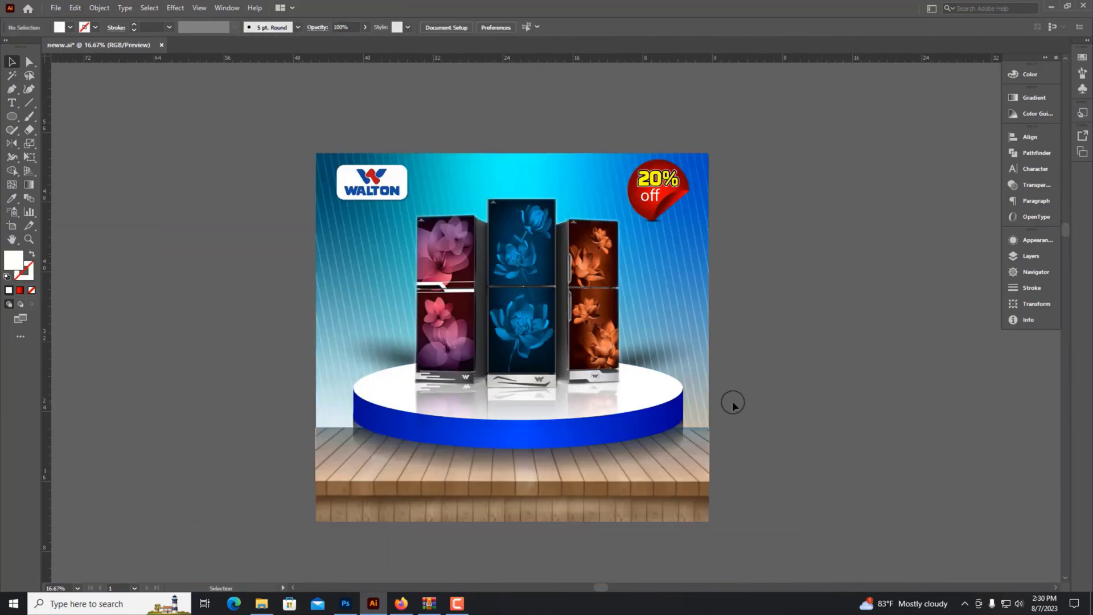
mouse_move(624, 387)
mouse_down()
mouse_move(681, 412)
mouse_move(715, 446)
mouse_move(817, 459)
mouse_move(995, 454)
mouse_move(728, 447)
mouse_move(755, 449)
mouse_up()
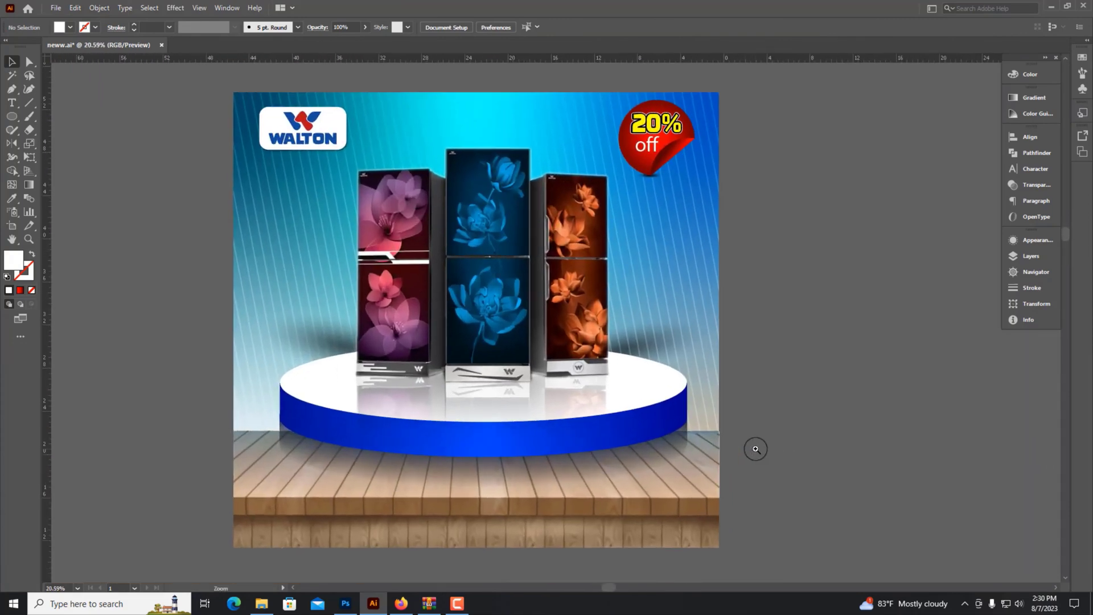
key(Tab)
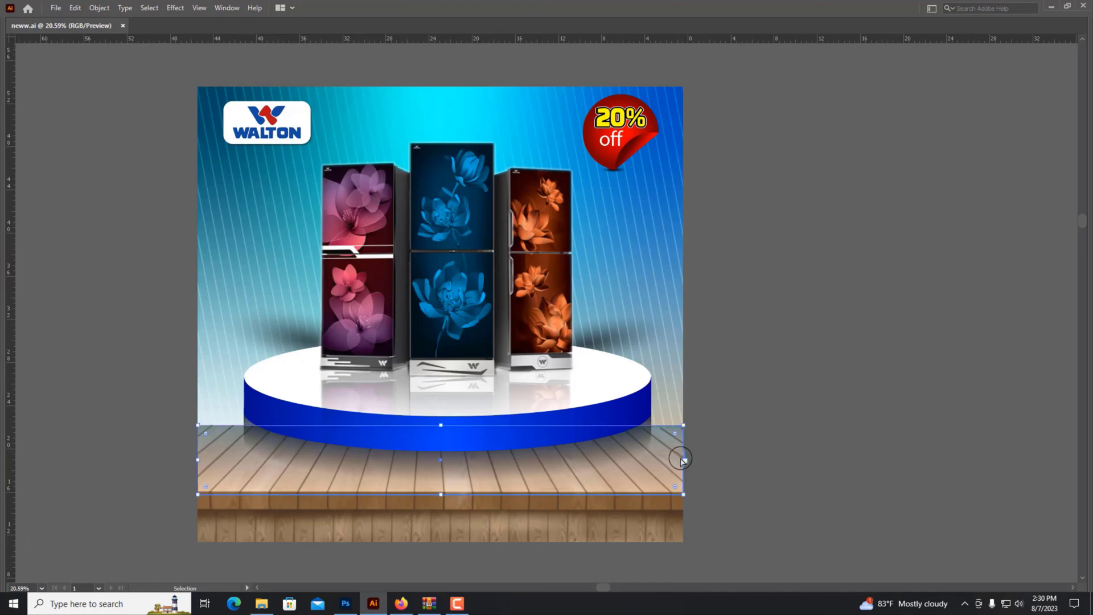
mouse_move(680, 458)
mouse_down()
mouse_move(707, 464)
mouse_move(685, 471)
mouse_move(785, 461)
mouse_up()
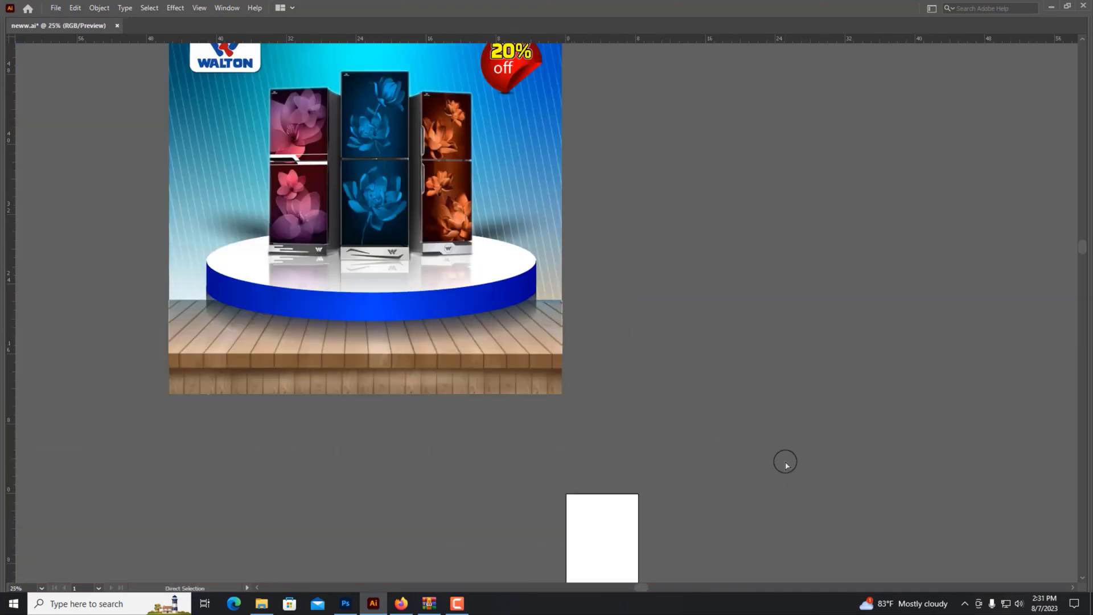
click(479, 313)
drag(772, 367, 778, 370)
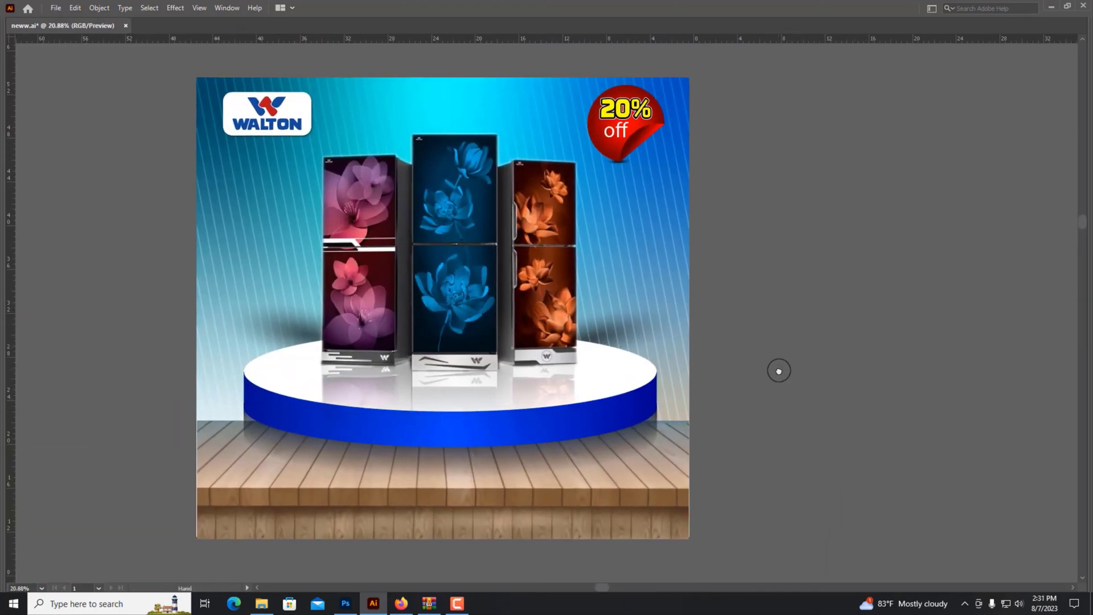